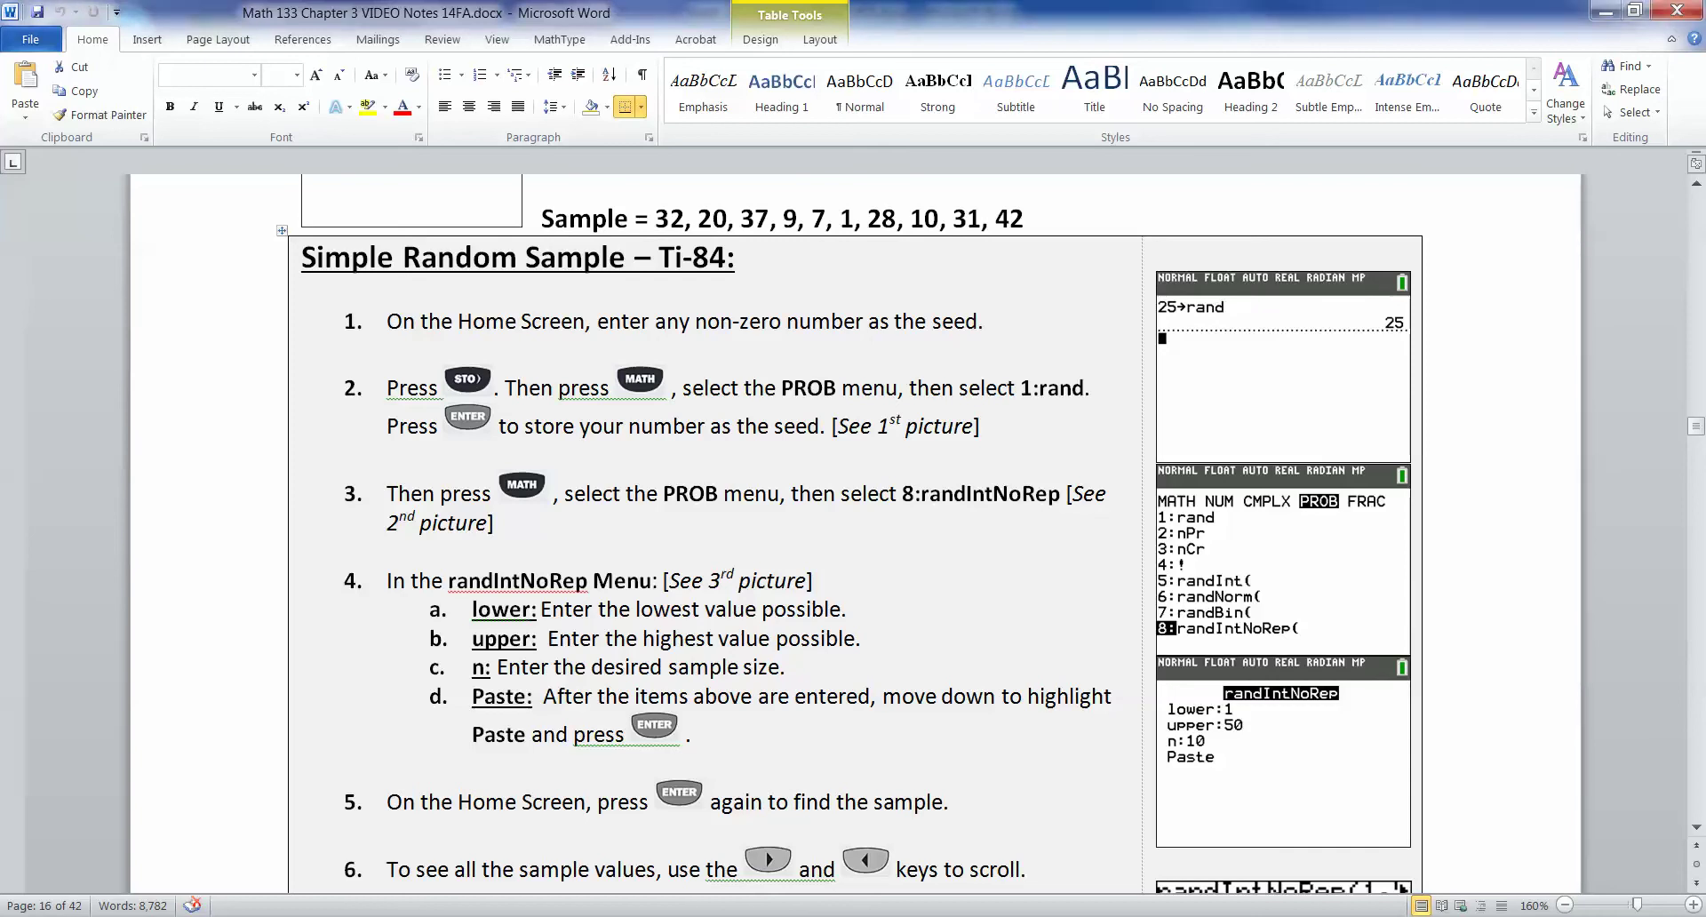
- In the Word notes, select the rank table rows down to row 25, then clear the selection
scroll(853, 533, up, 12)
scroll(353, 521, up, 3)
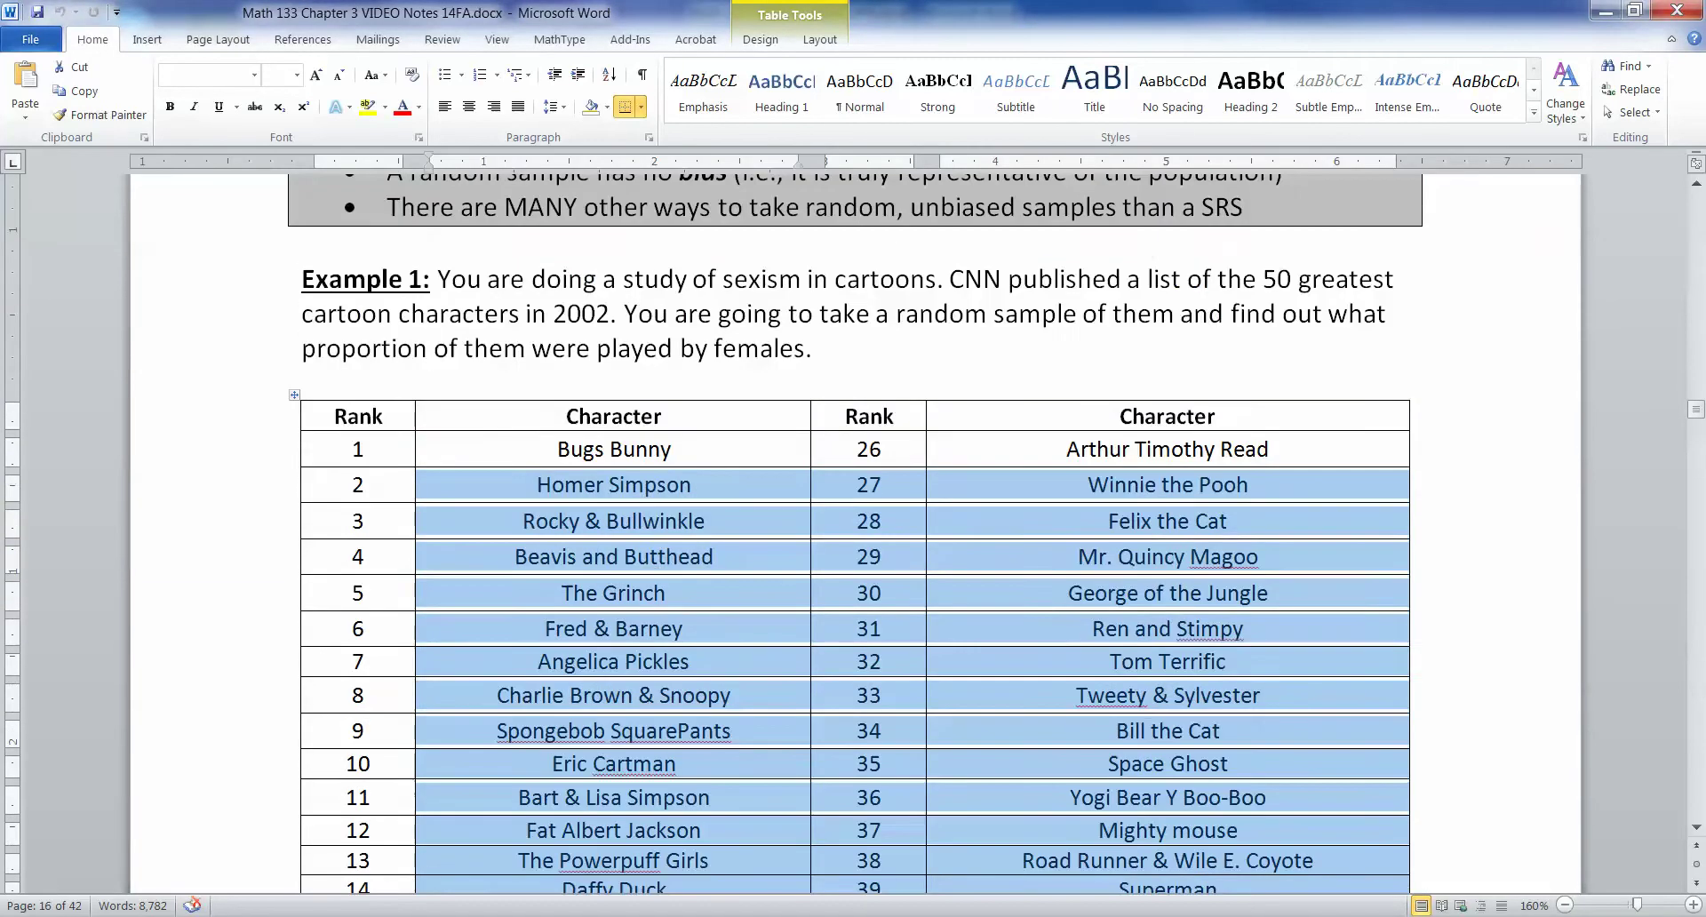
click(352, 520)
key(shift+Down)
key(shift+Down)
key(shift+Down)
key(shift+Down)
key(shift+Down)
key(shift+Down)
key(shift+Down)
key(shift+Down)
key(shift+Down)
key(shift+Down)
key(shift+Down)
key(shift+Down)
key(shift+Down)
key(shift+Down)
key(shift+Down)
key(shift+Down)
key(shift+Down)
key(shift+Down)
key(shift+Down)
key(shift+Down)
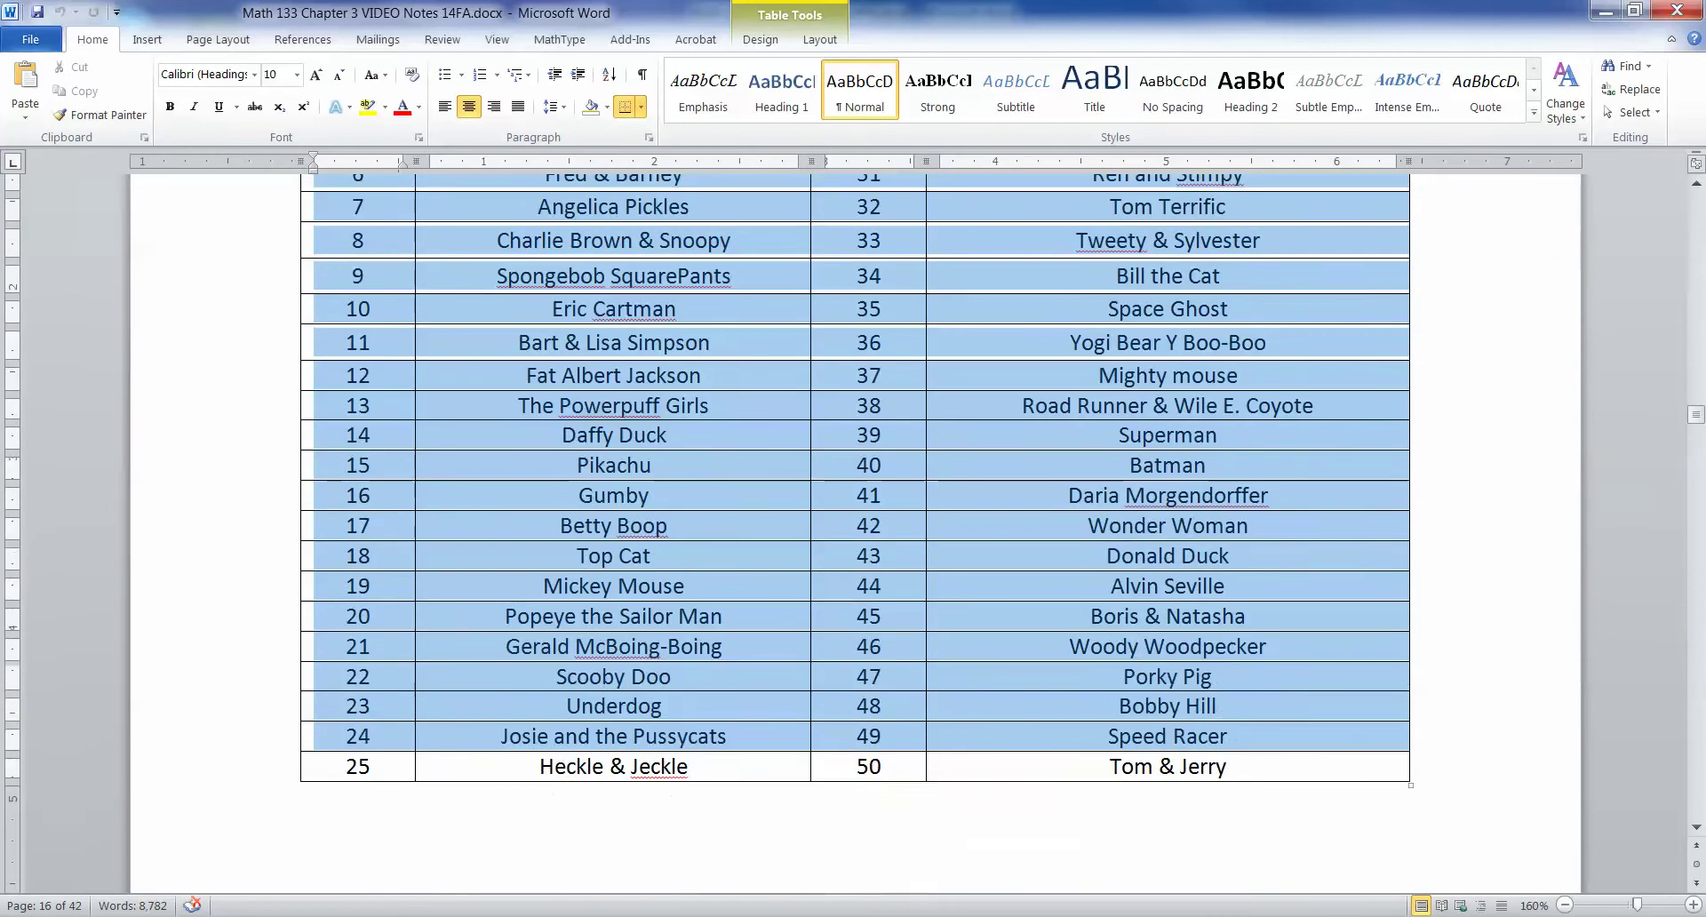
key(shift+Down)
scroll(853, 533, up, 5)
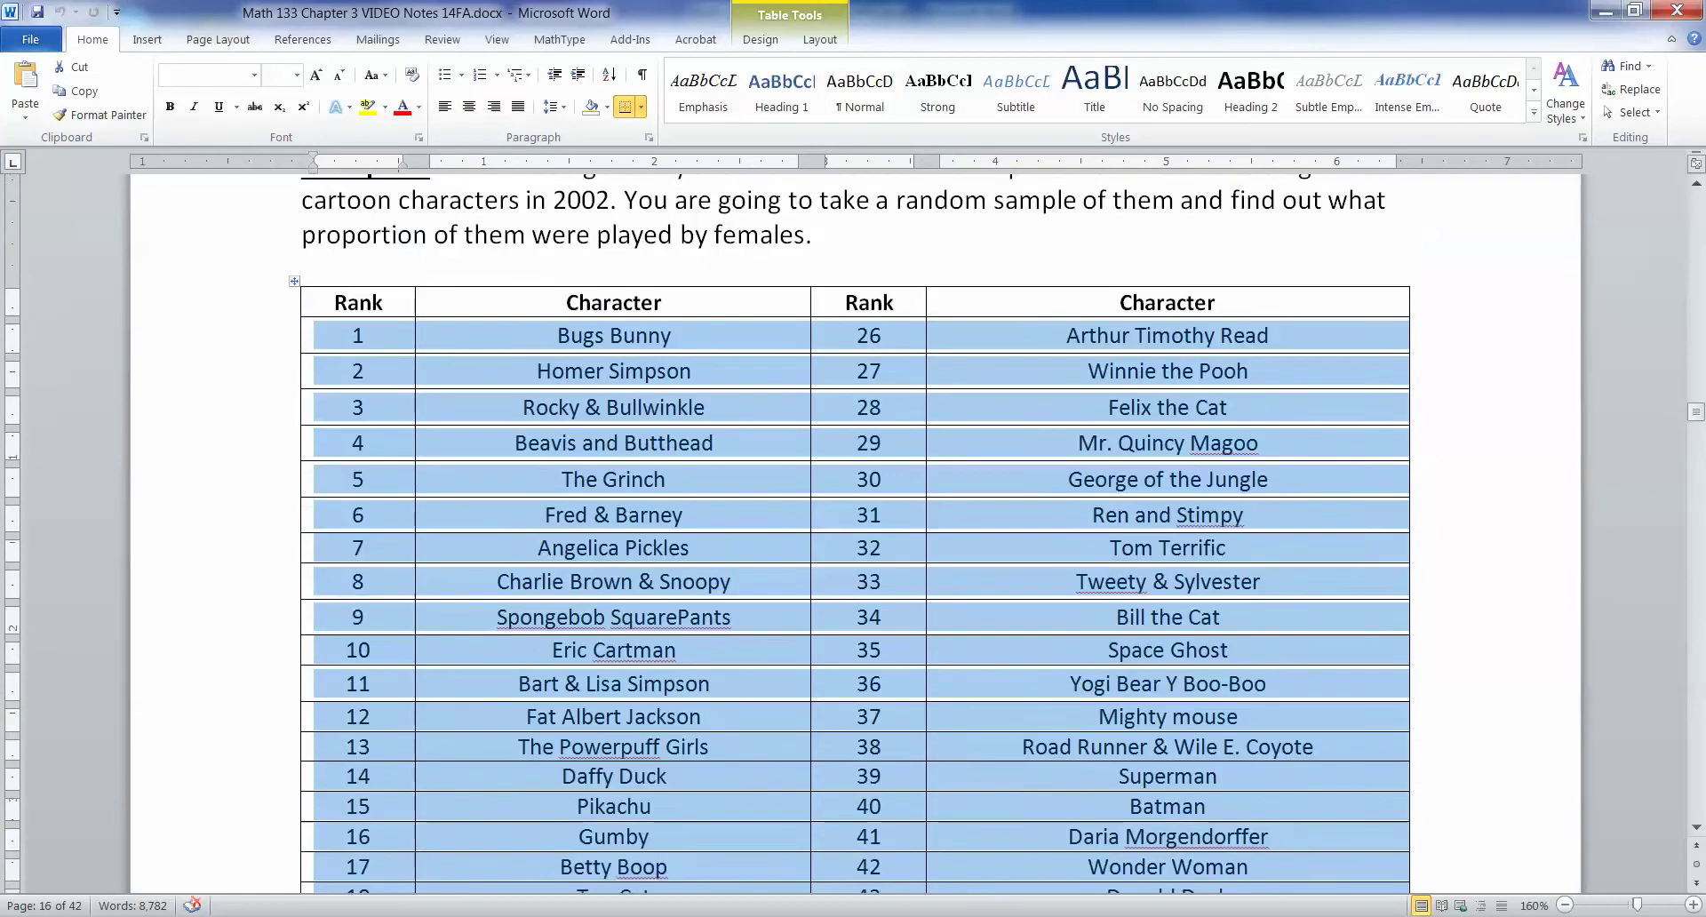
click(706, 464)
scroll(853, 534, down, 15)
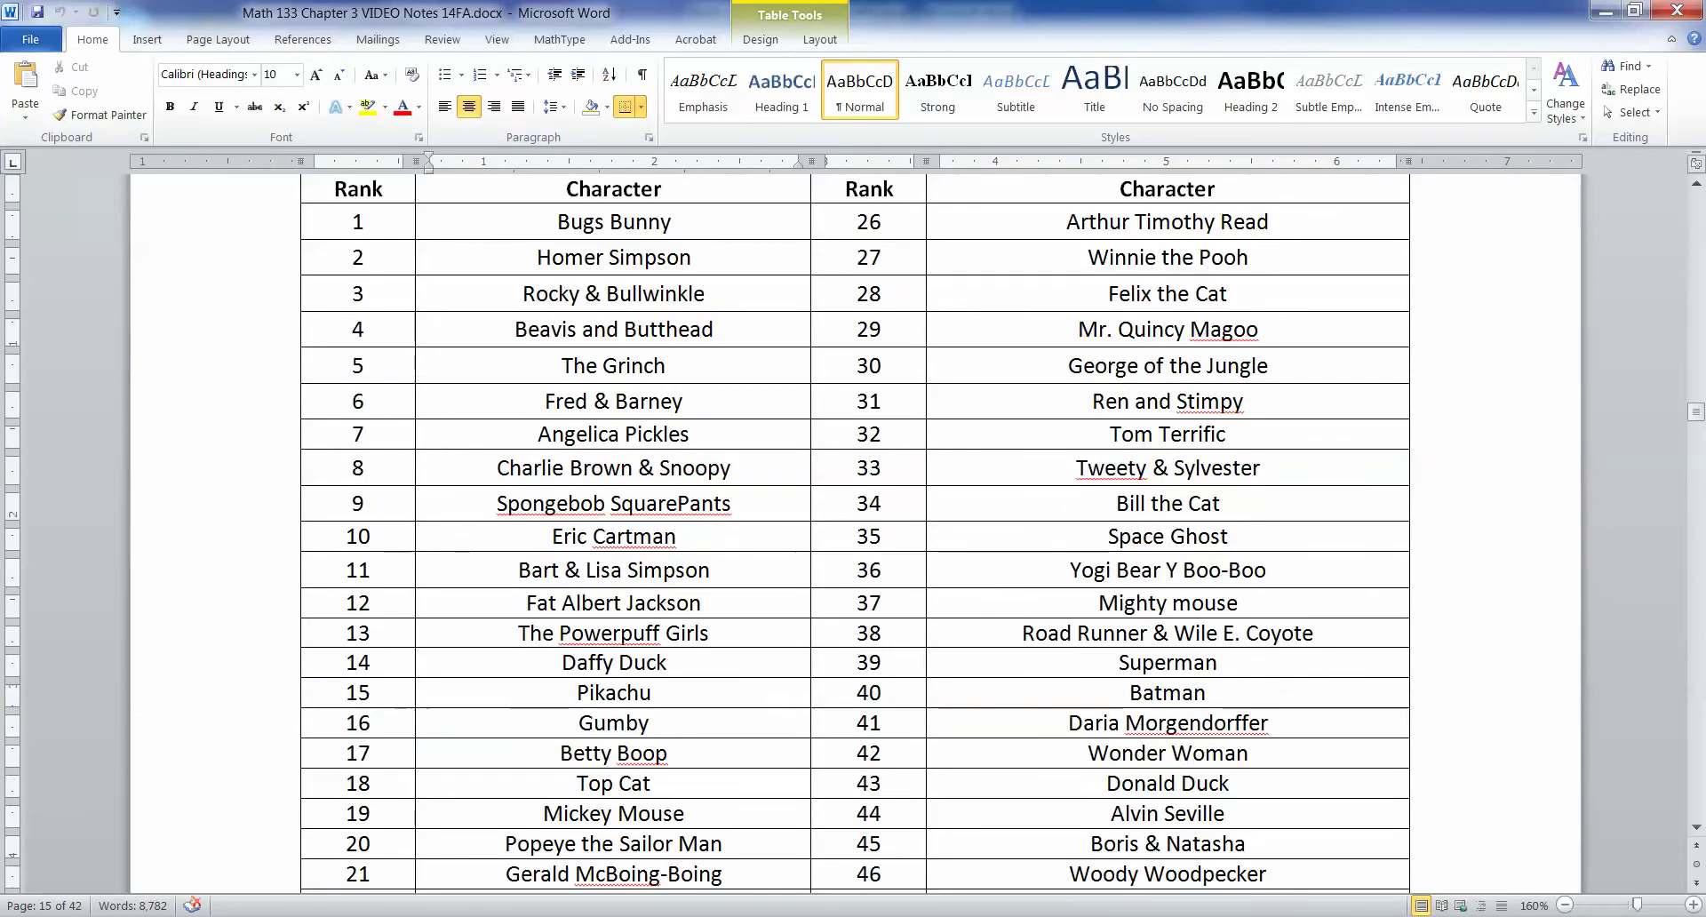
scroll(854, 533, down, 5)
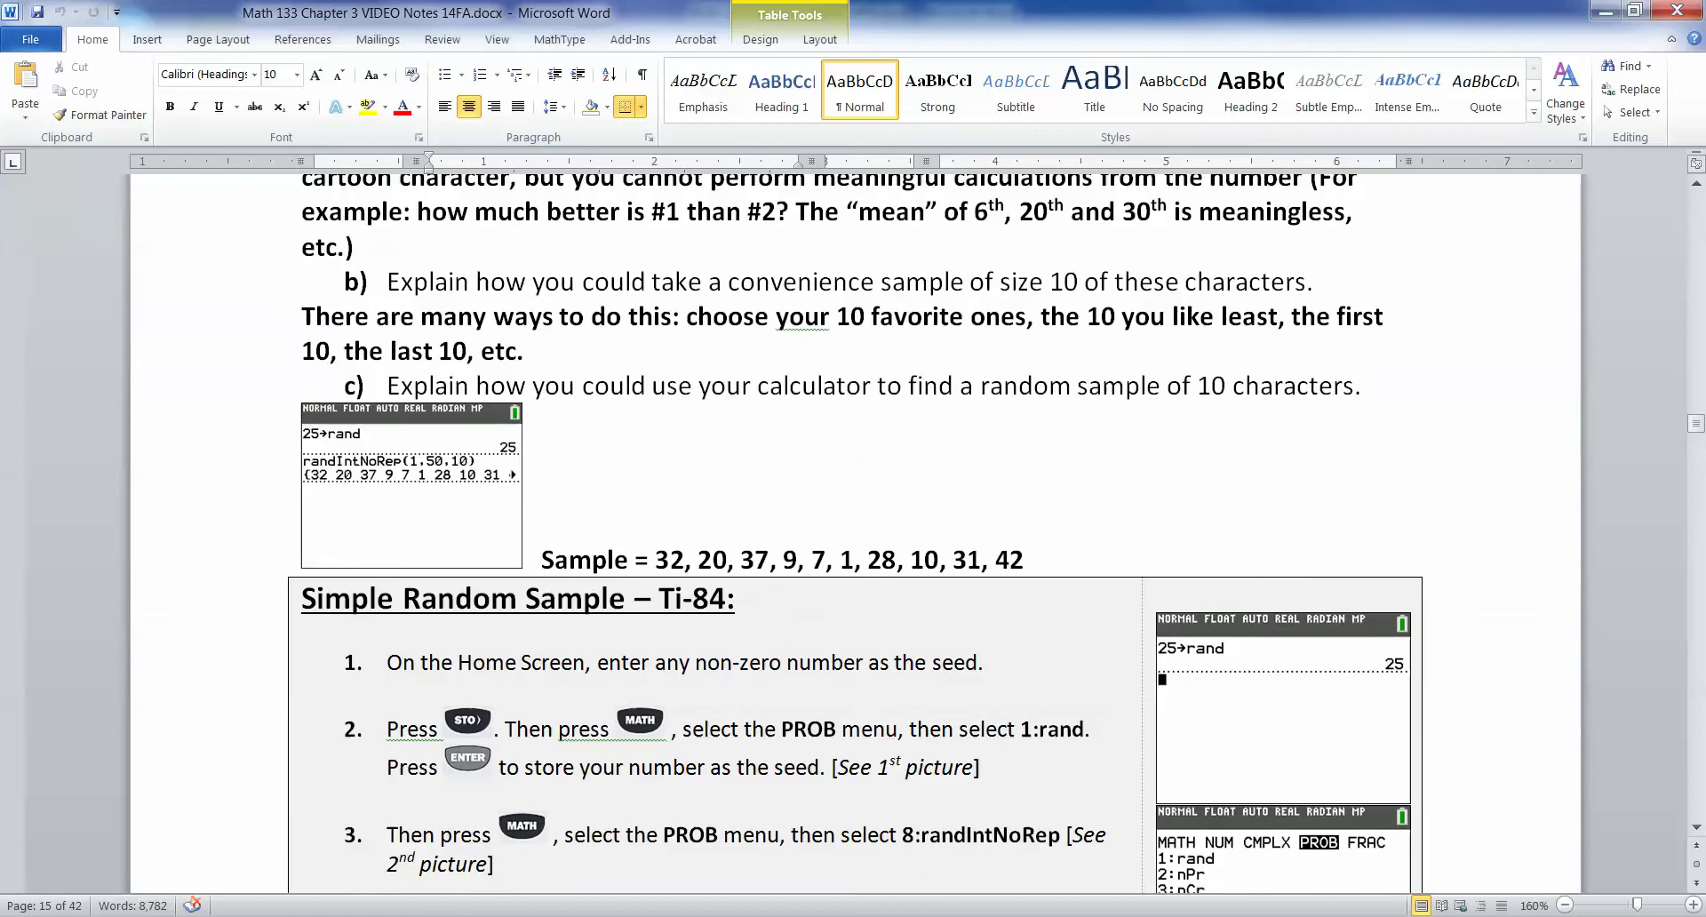
drag(1355, 385, 1077, 384)
scroll(1078, 385, down, 2)
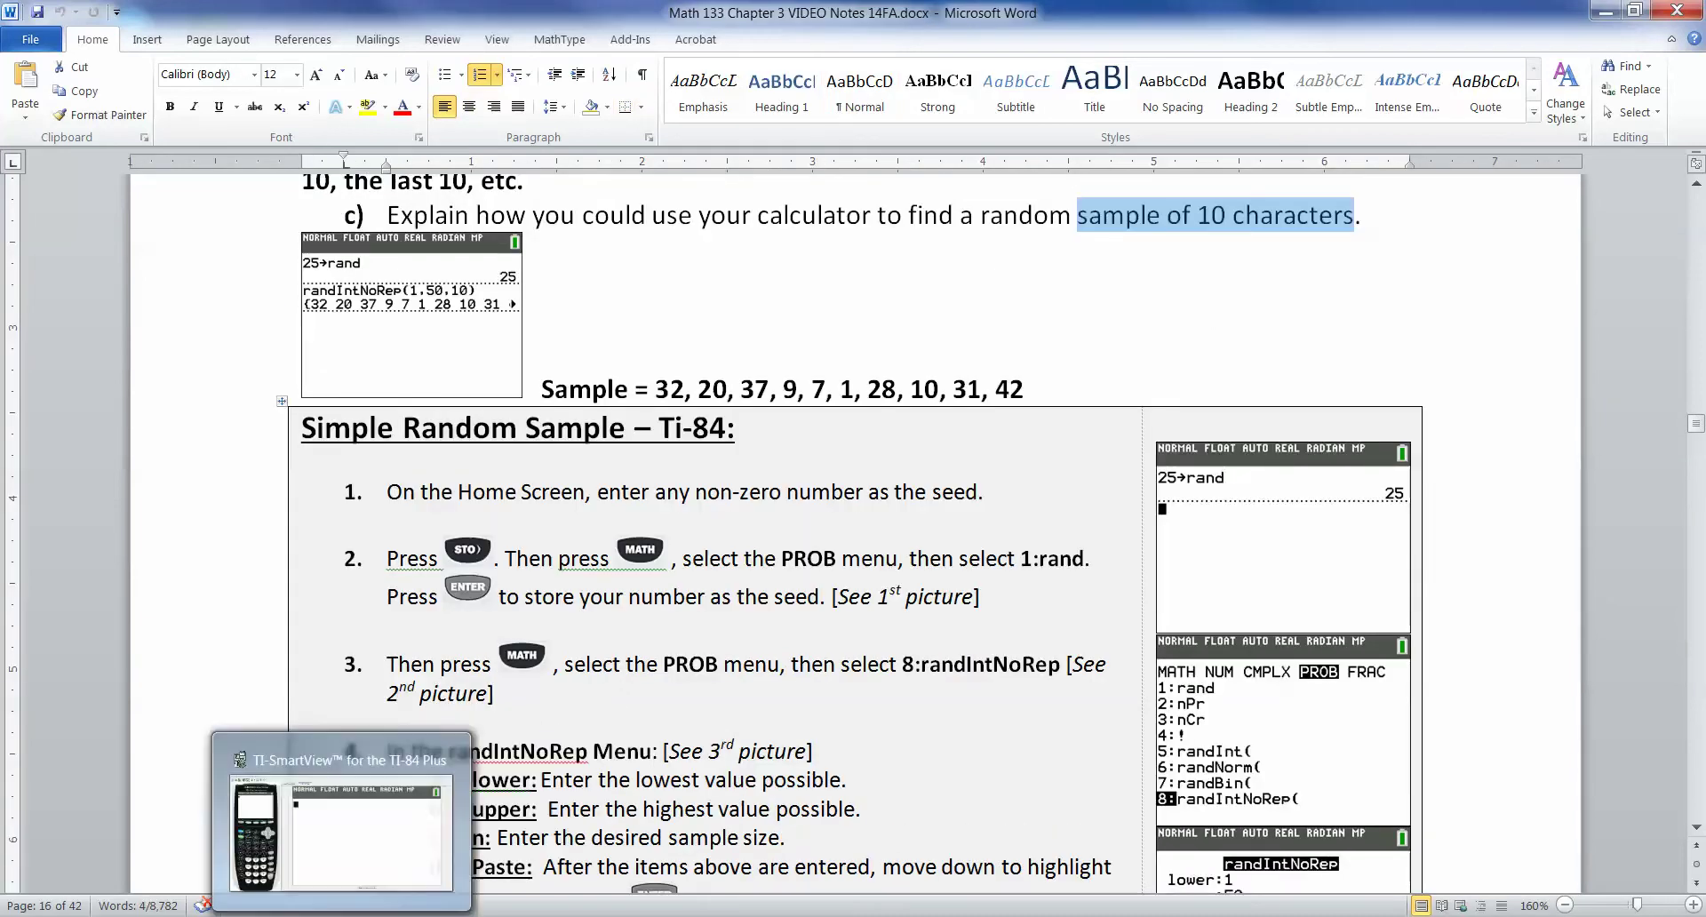
- In the calculator emulator, run 25→rand to seed the random generator with 25
click(342, 814)
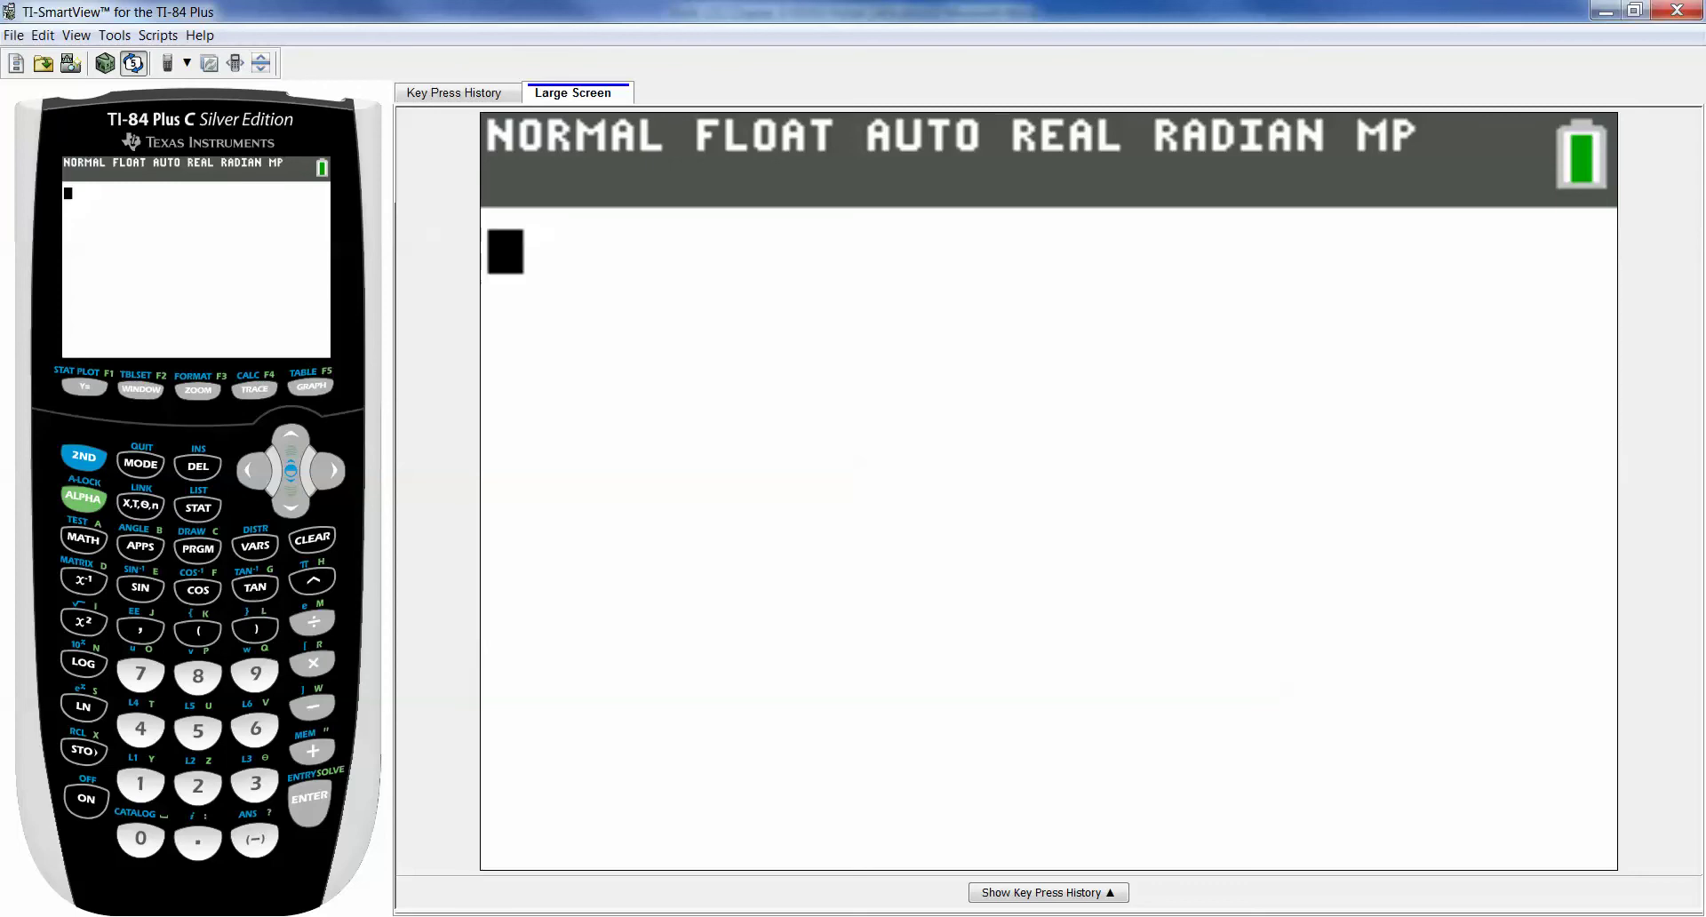
text(25)
key(greater)
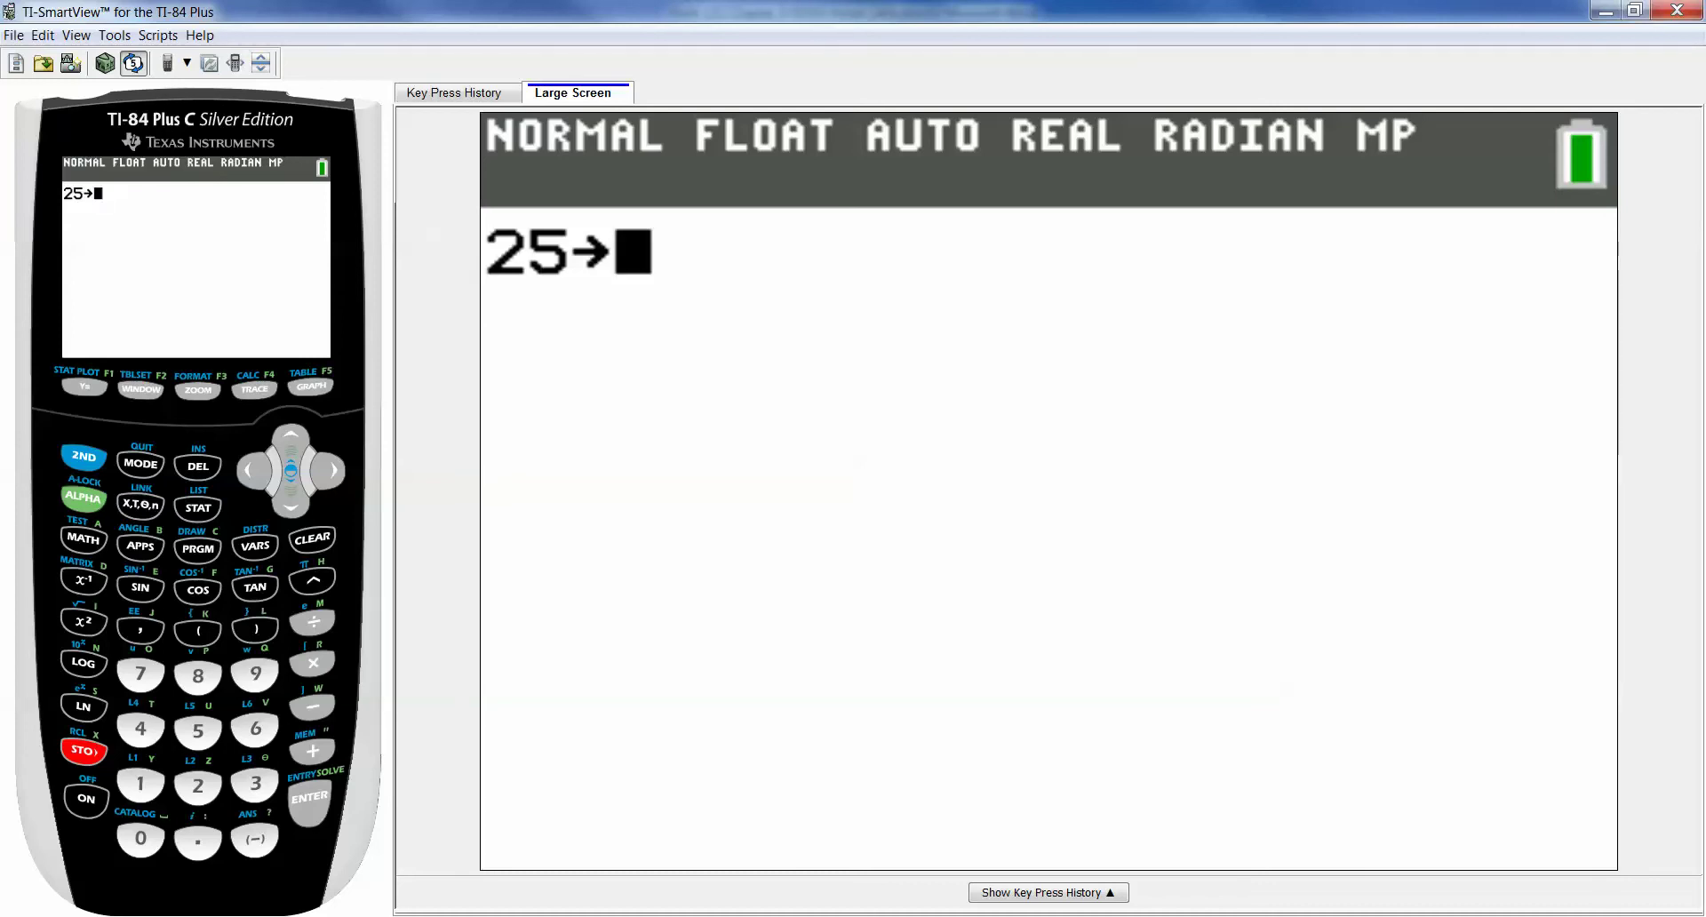
key(m)
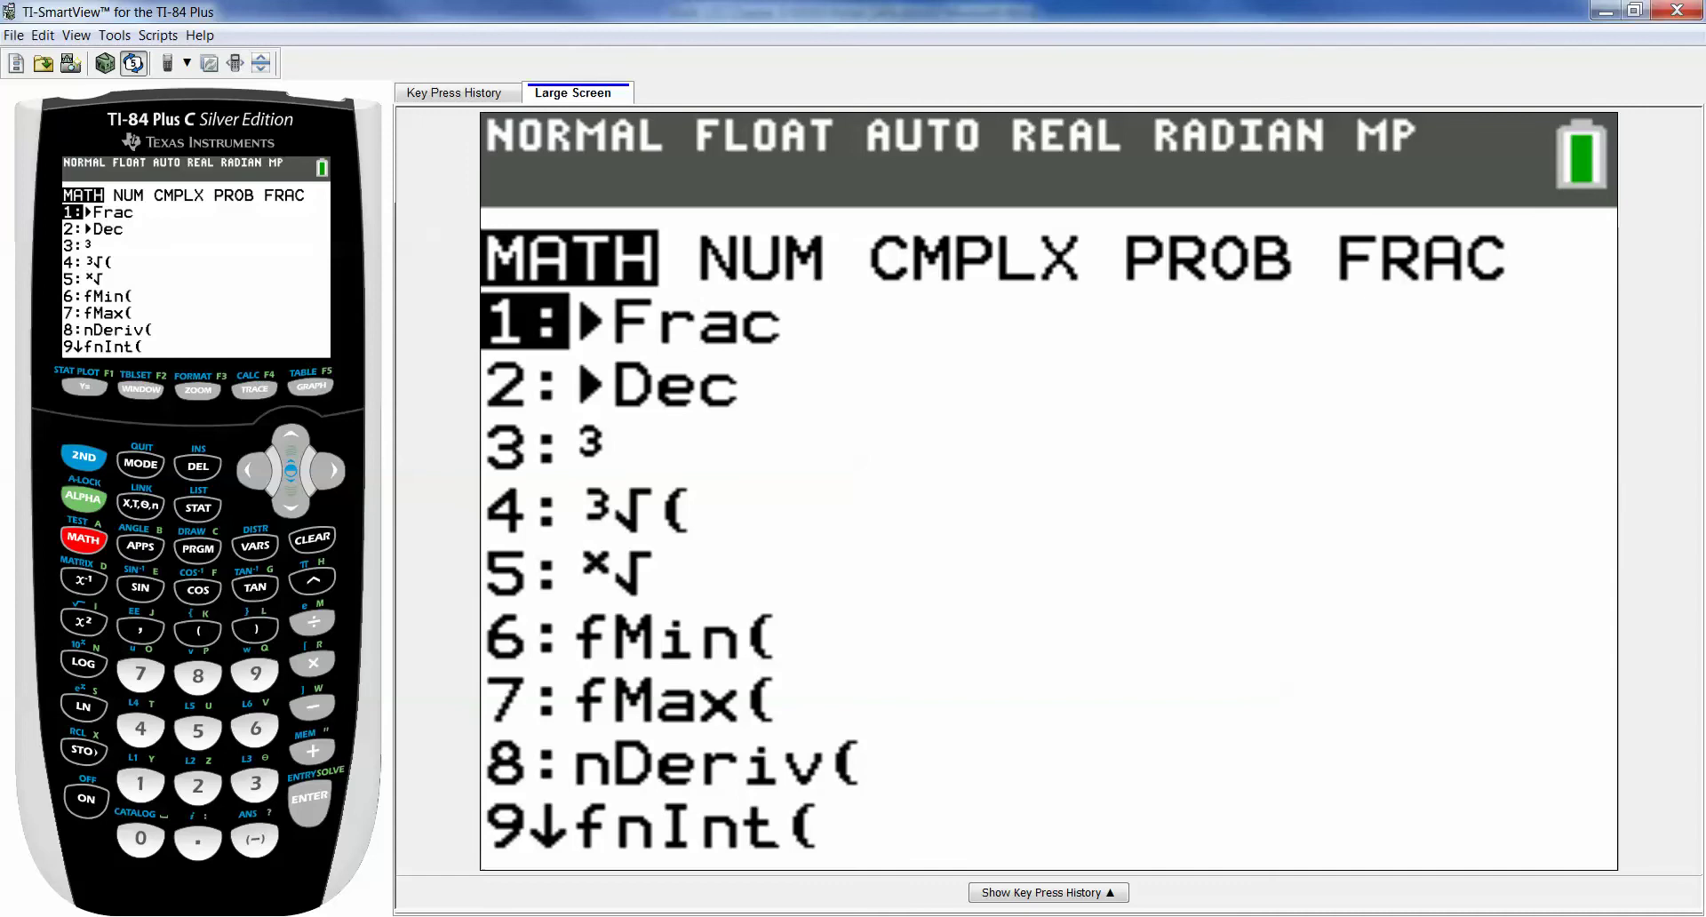
key(Left)
key(Left)
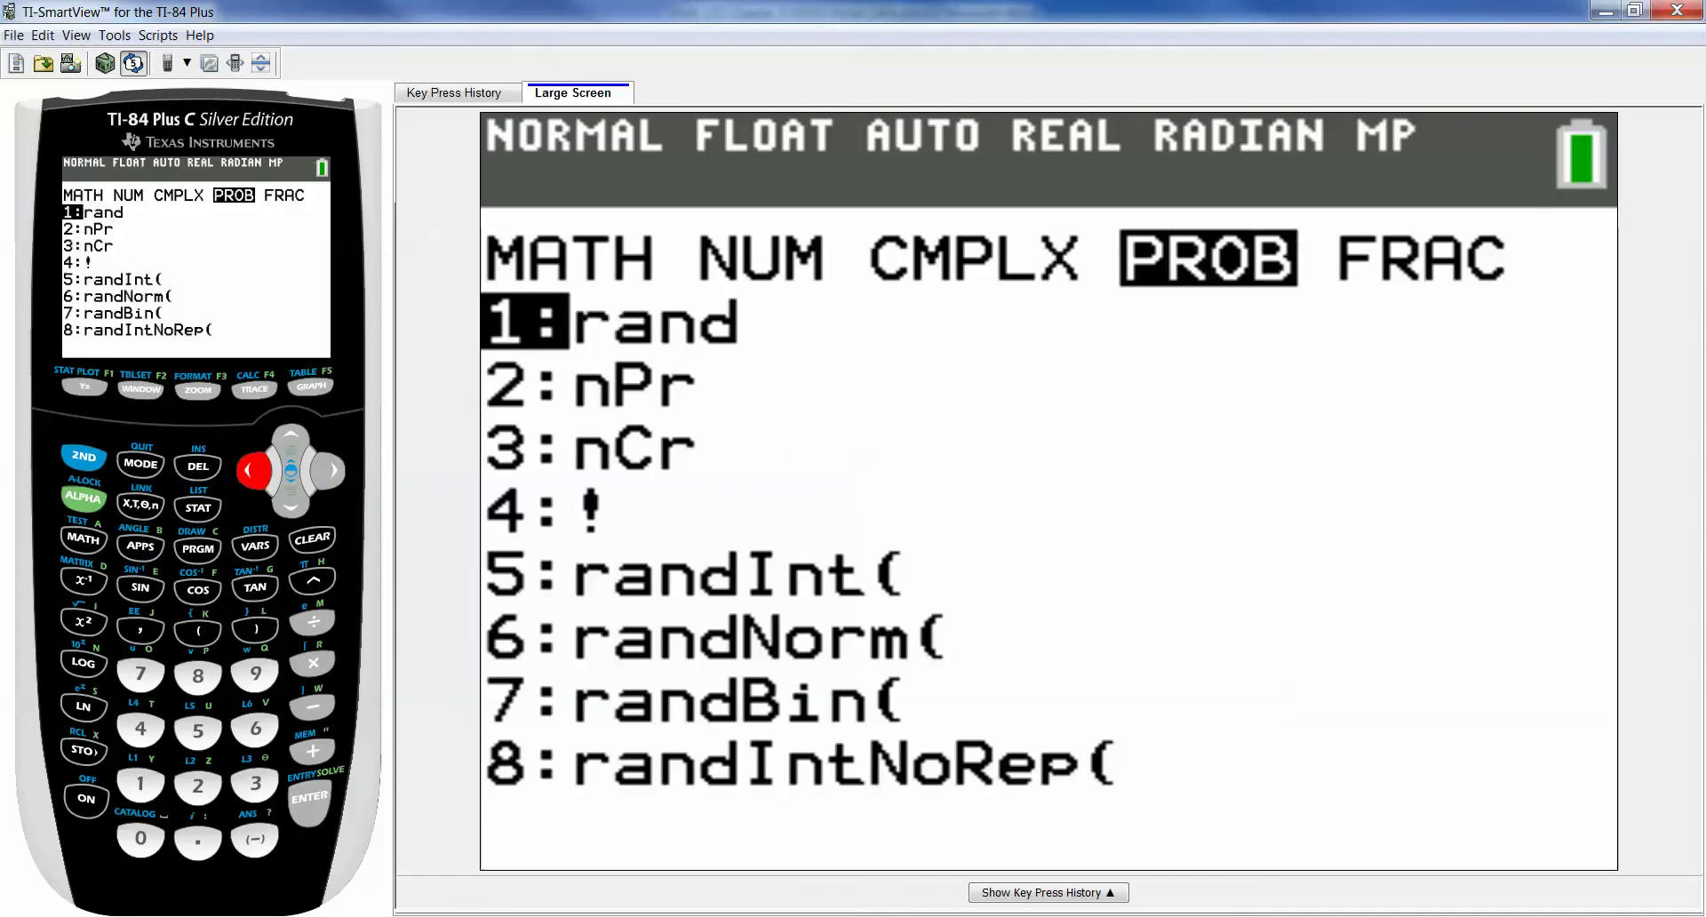
key(1)
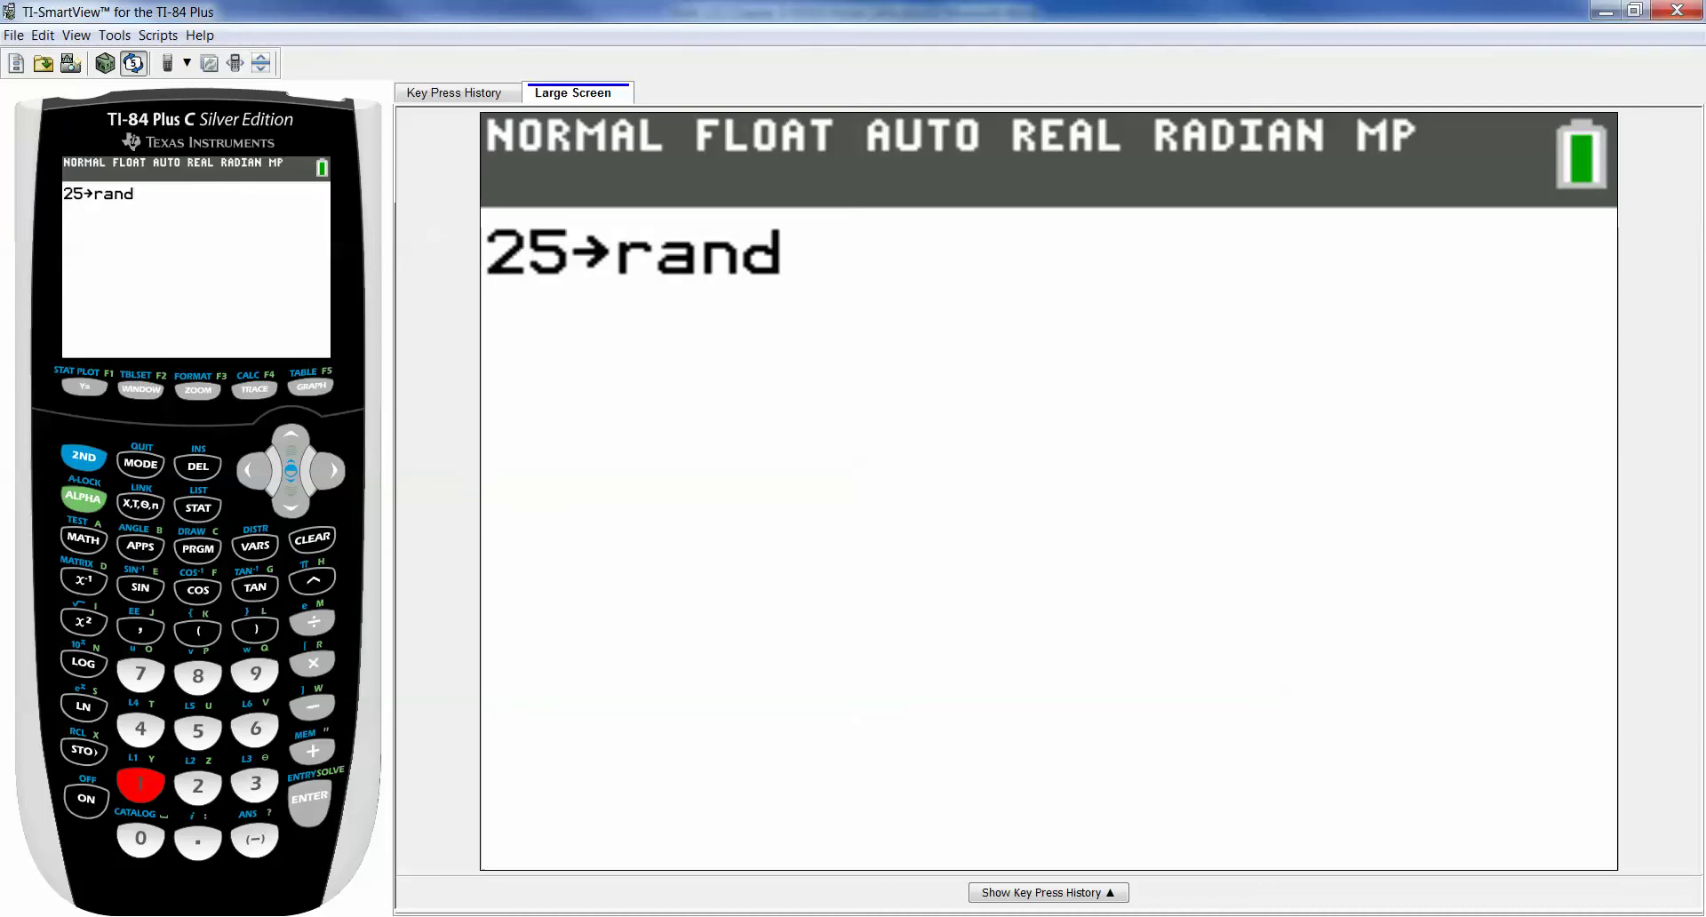
key(Return)
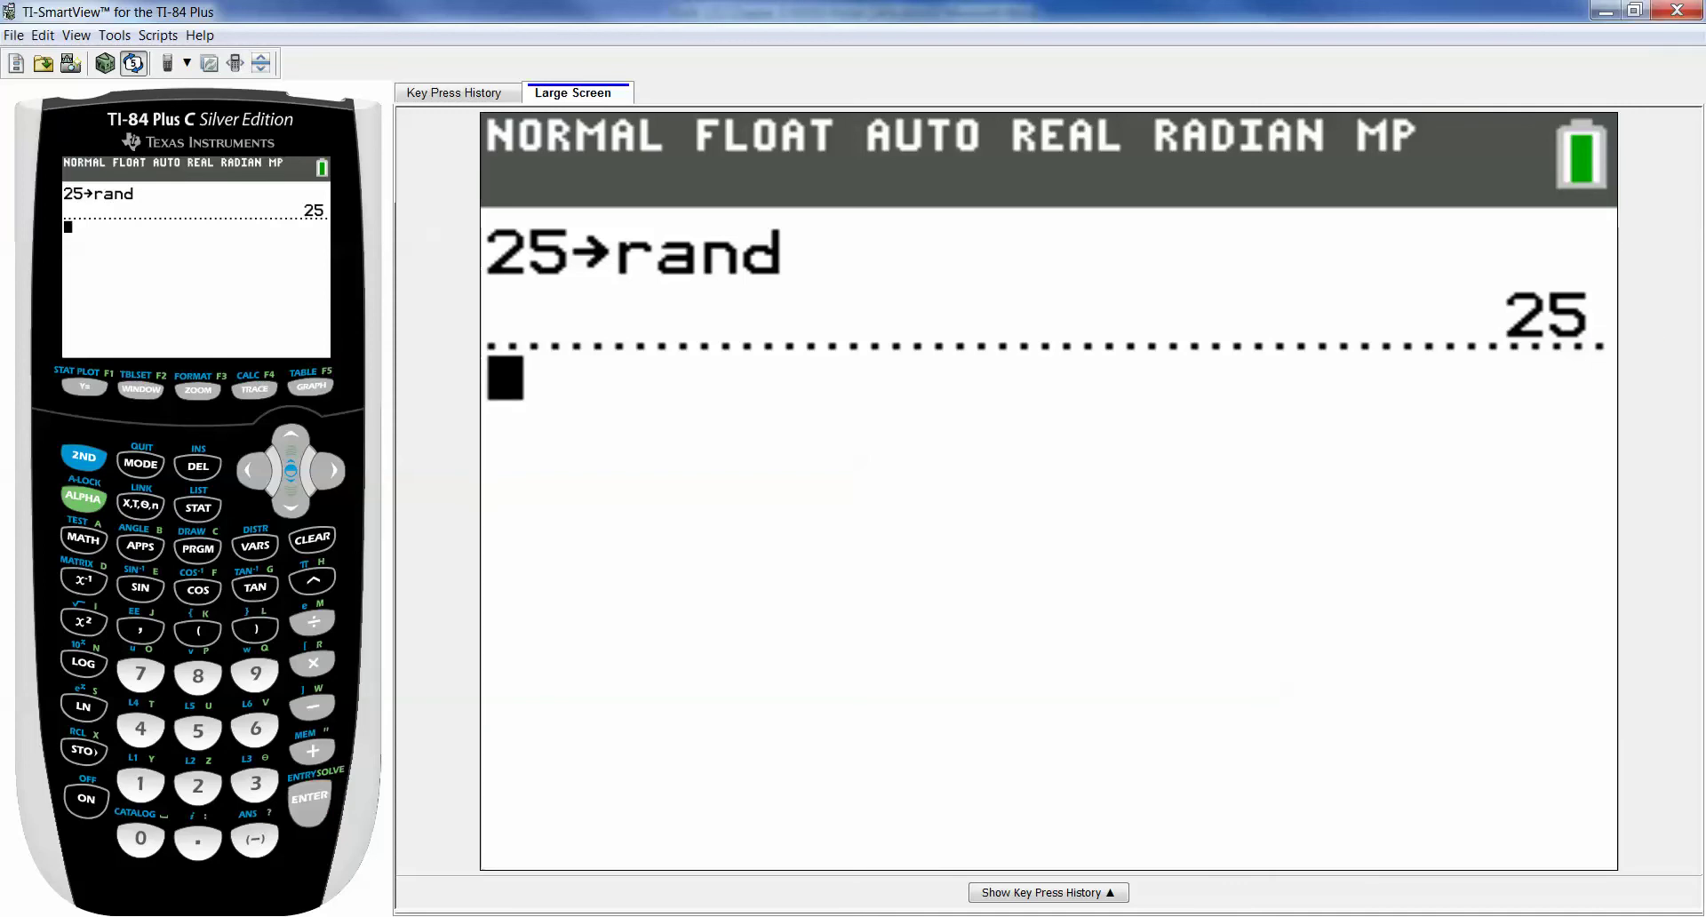
- Choose randIntNoRep from the MATH PROB menu to show its lower, upper and n fields
key(m)
key(Left)
key(Left)
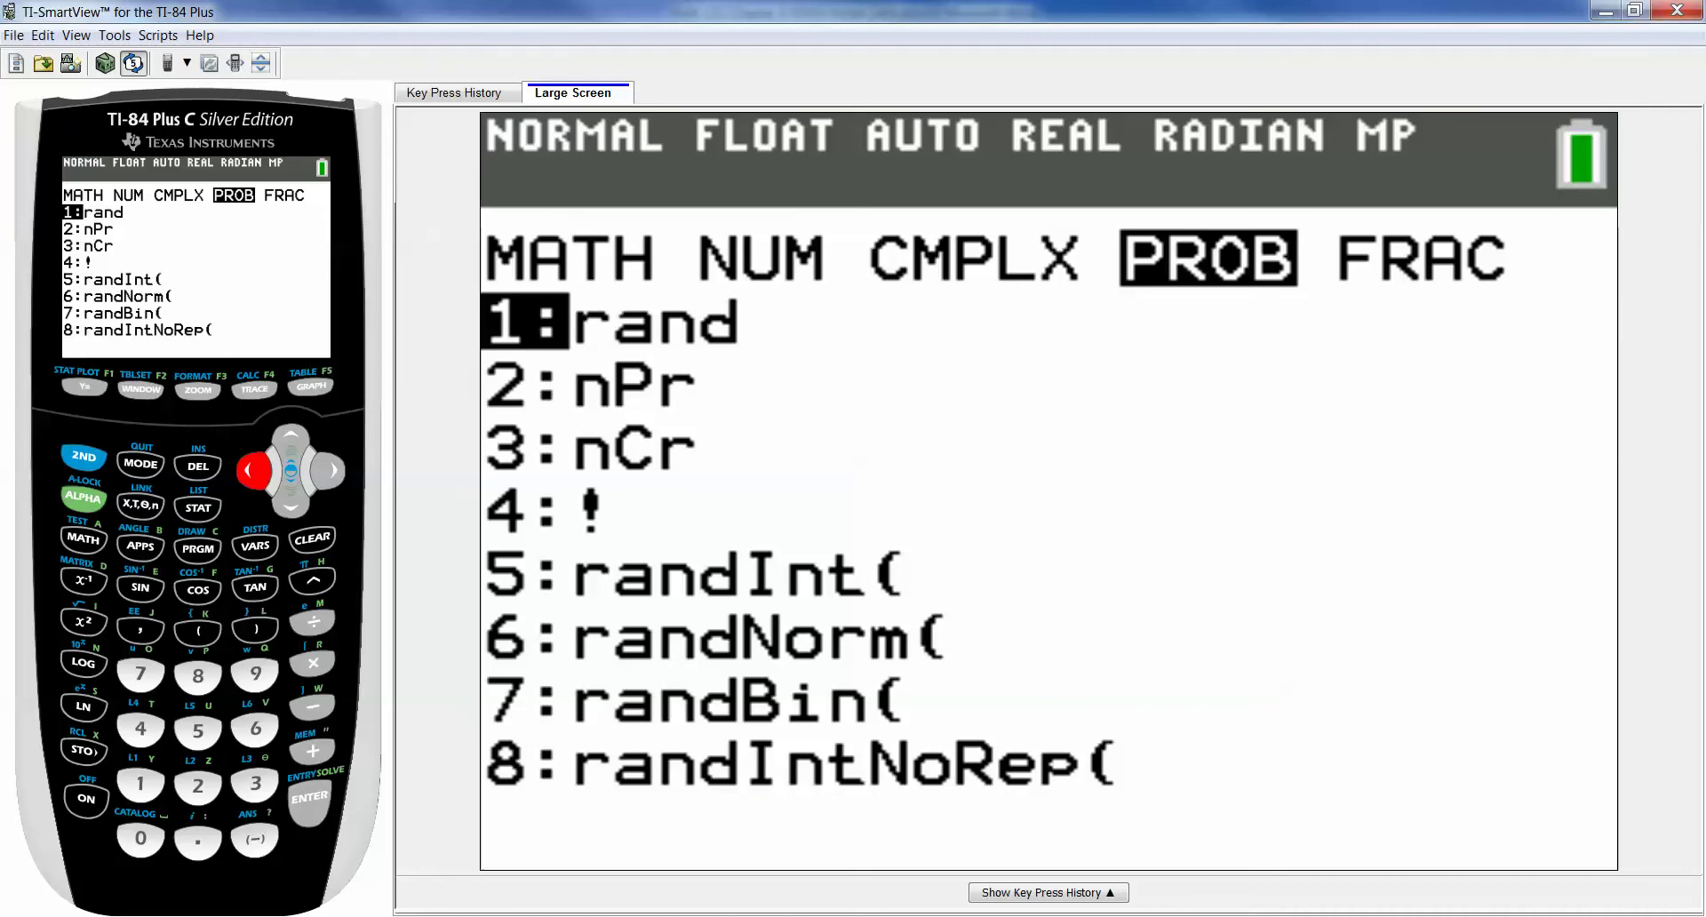
key(Down)
key(Down)
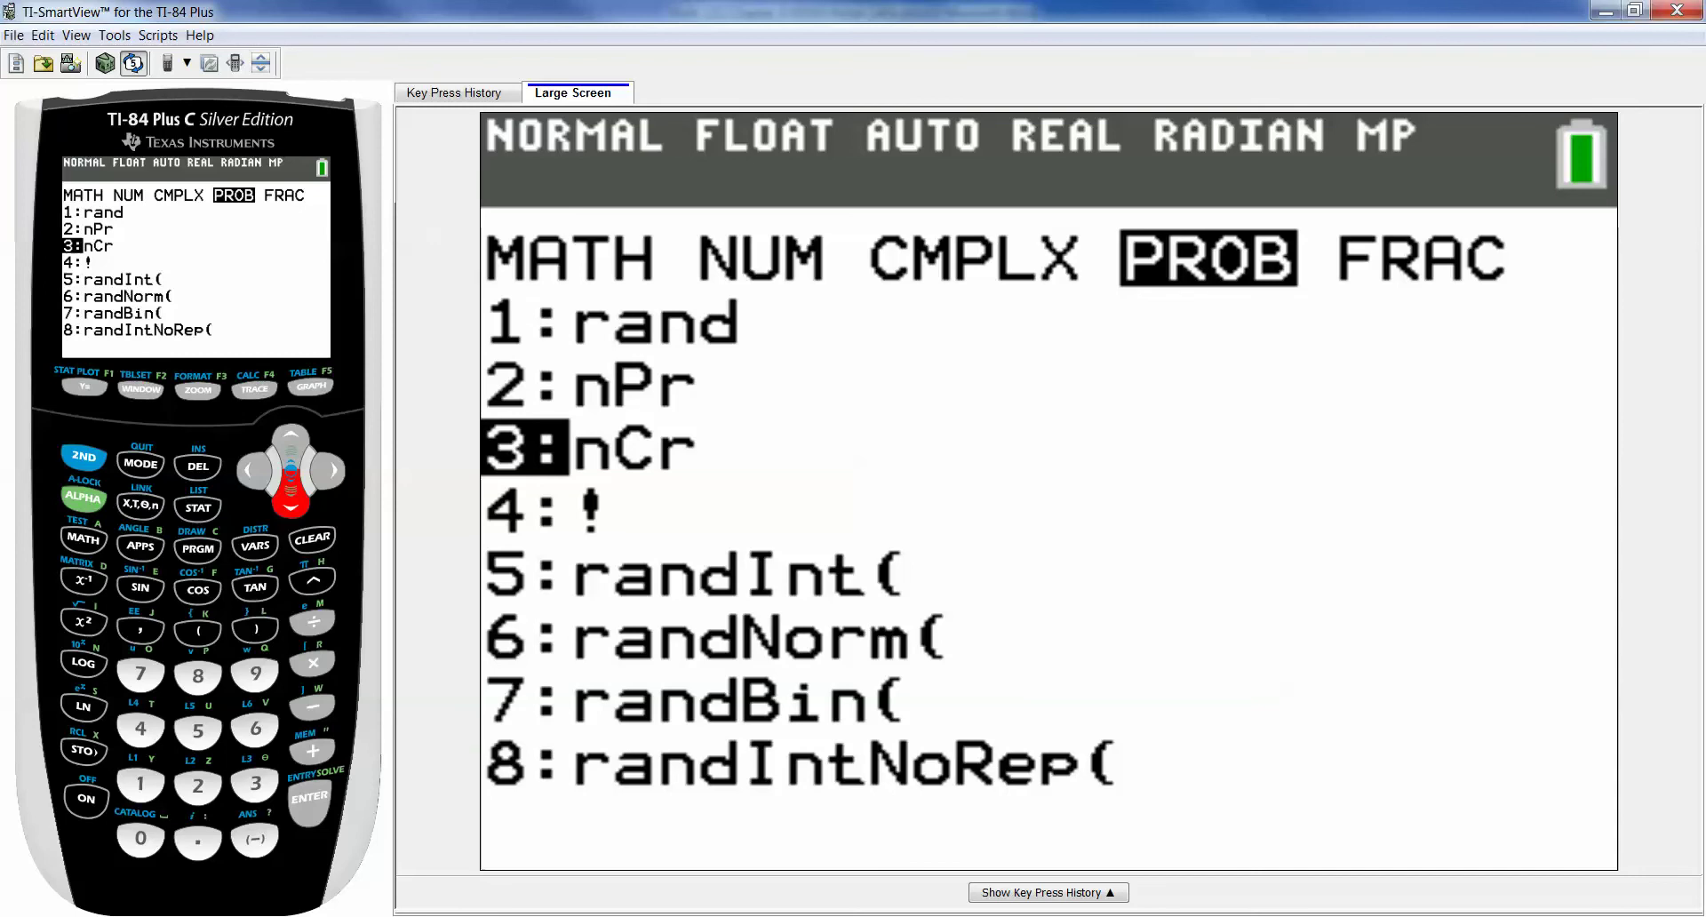
key(8)
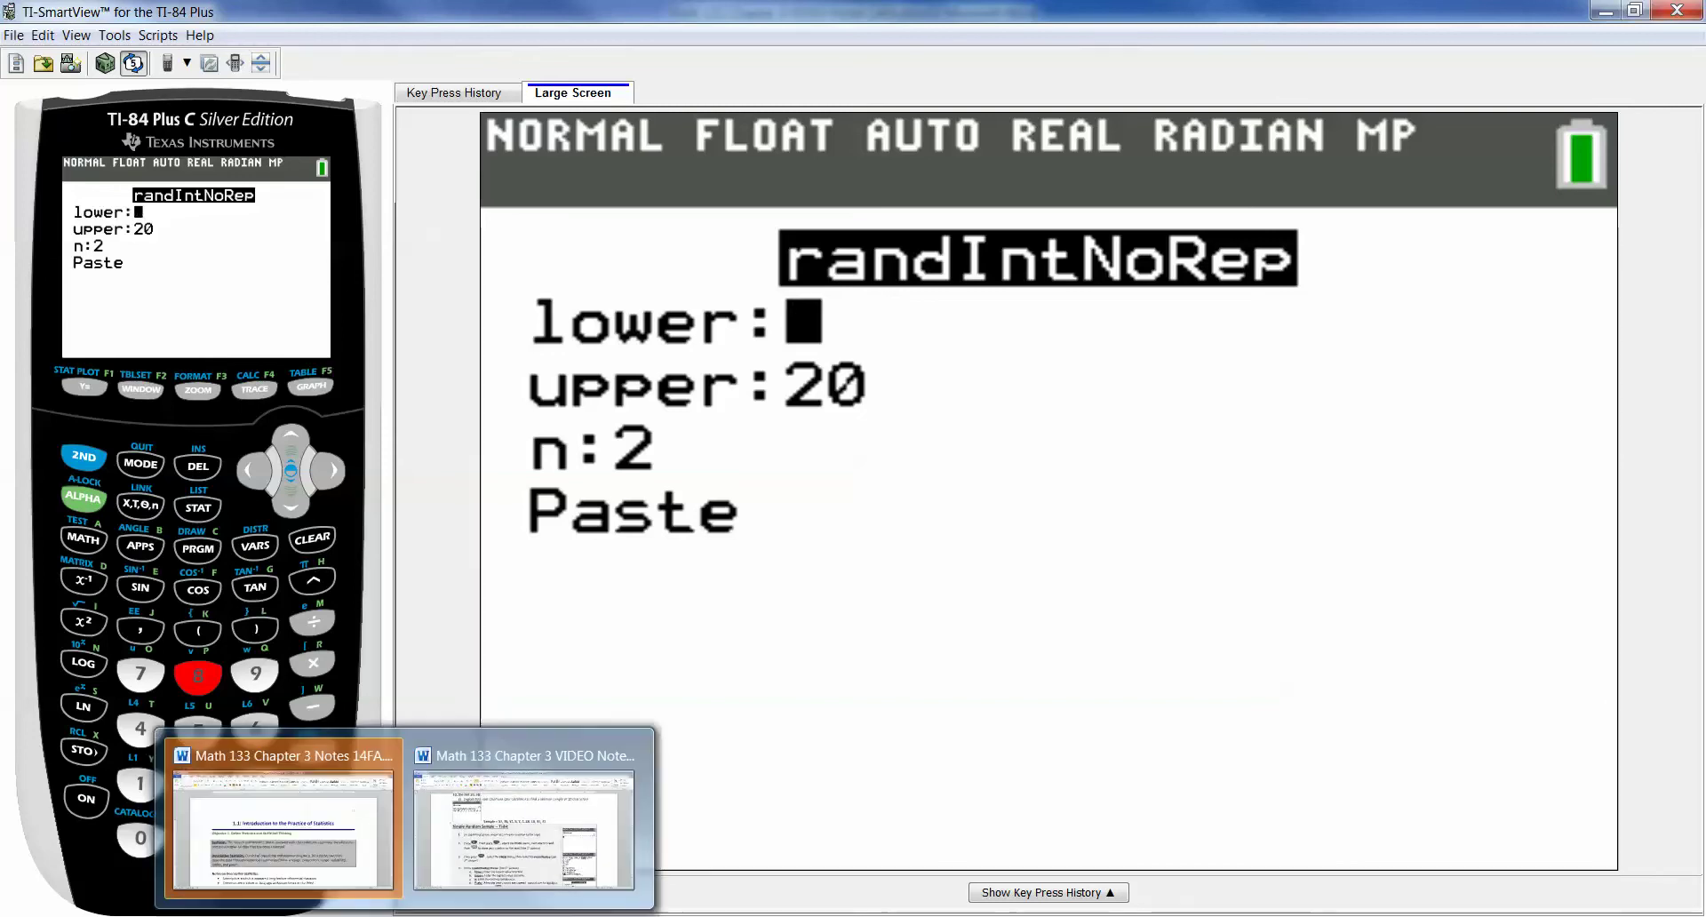
- In the Word notes, scroll the cartoon table and select its last row, 50 Tom & Jerry
click(288, 818)
scroll(853, 533, up, 20)
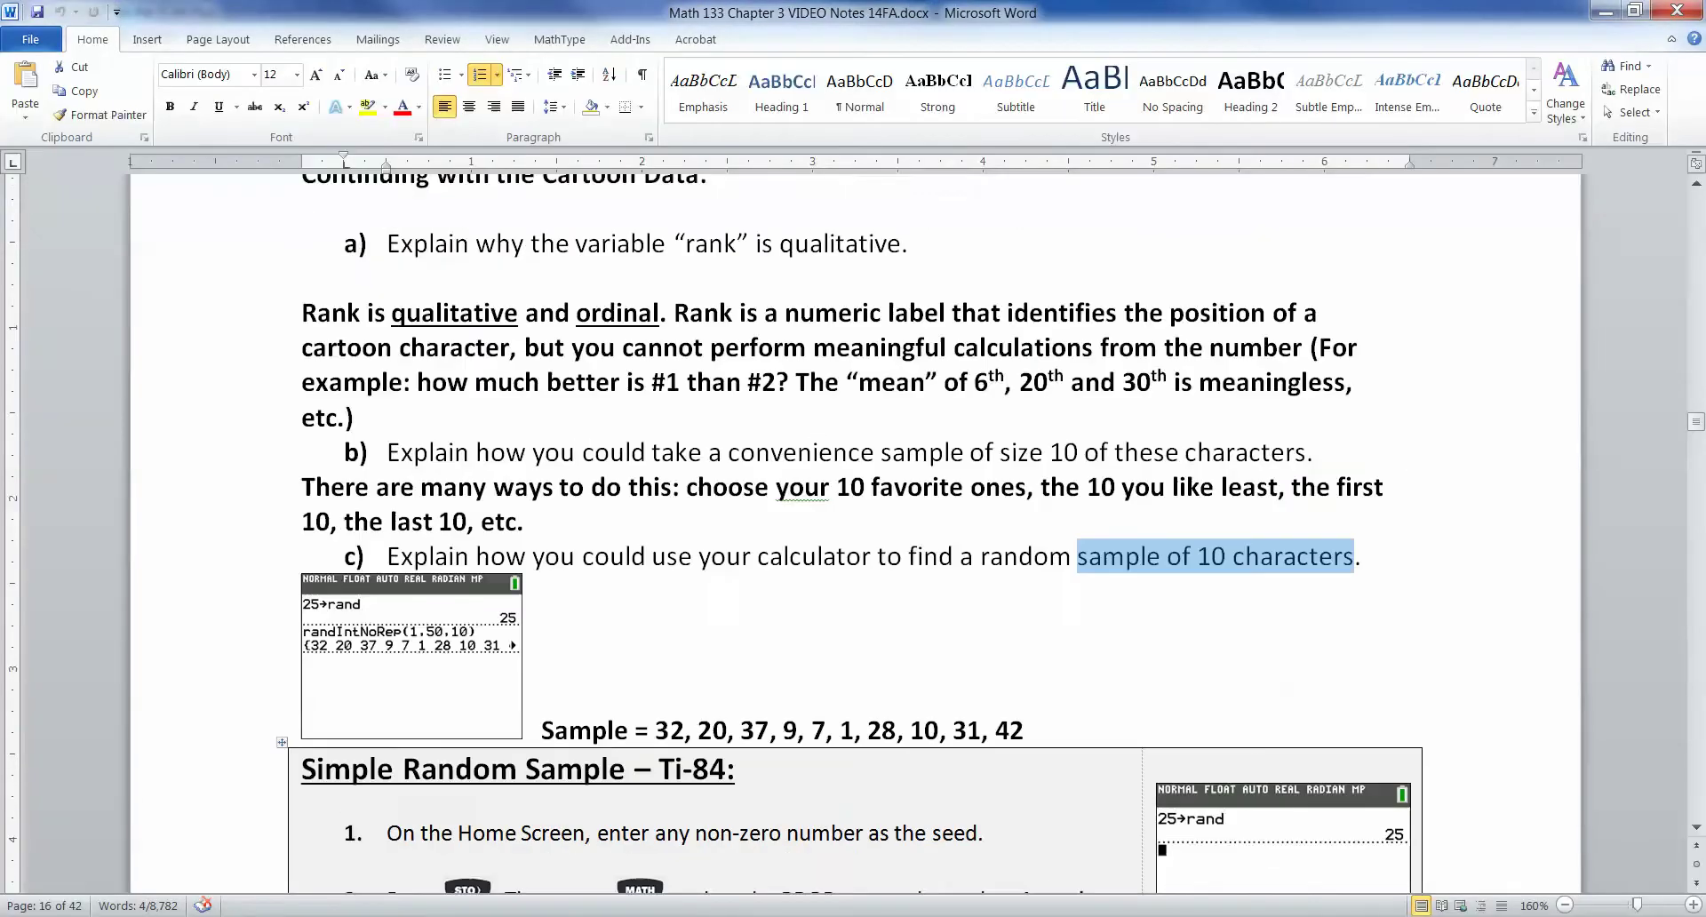
click(358, 278)
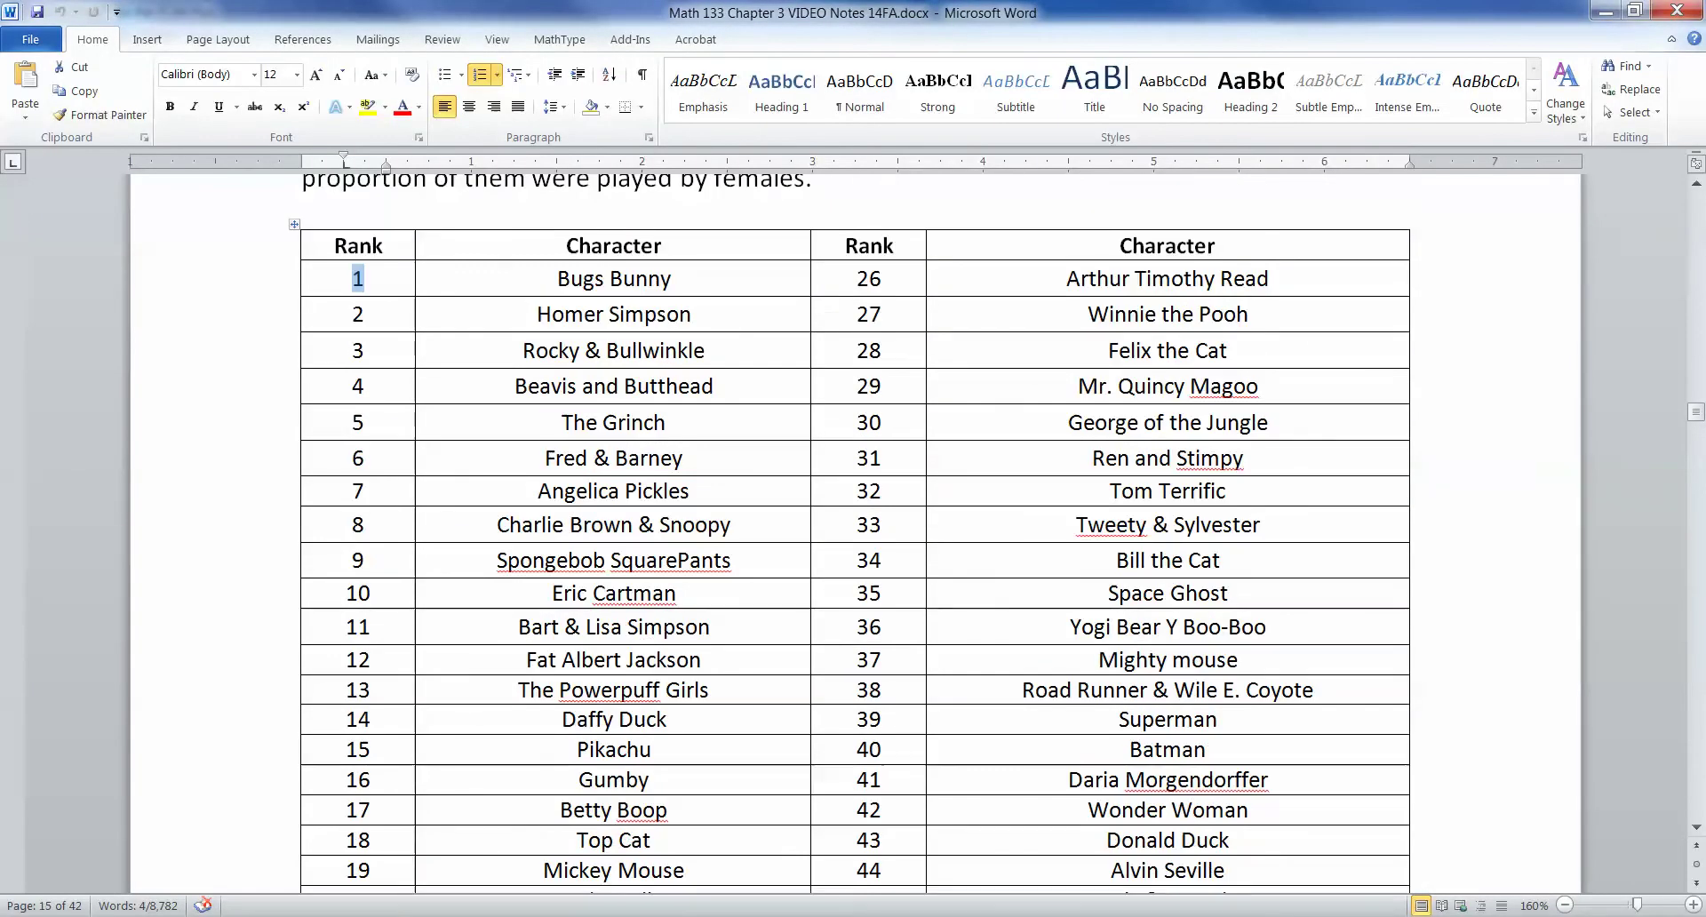
scroll(853, 533, down, 3)
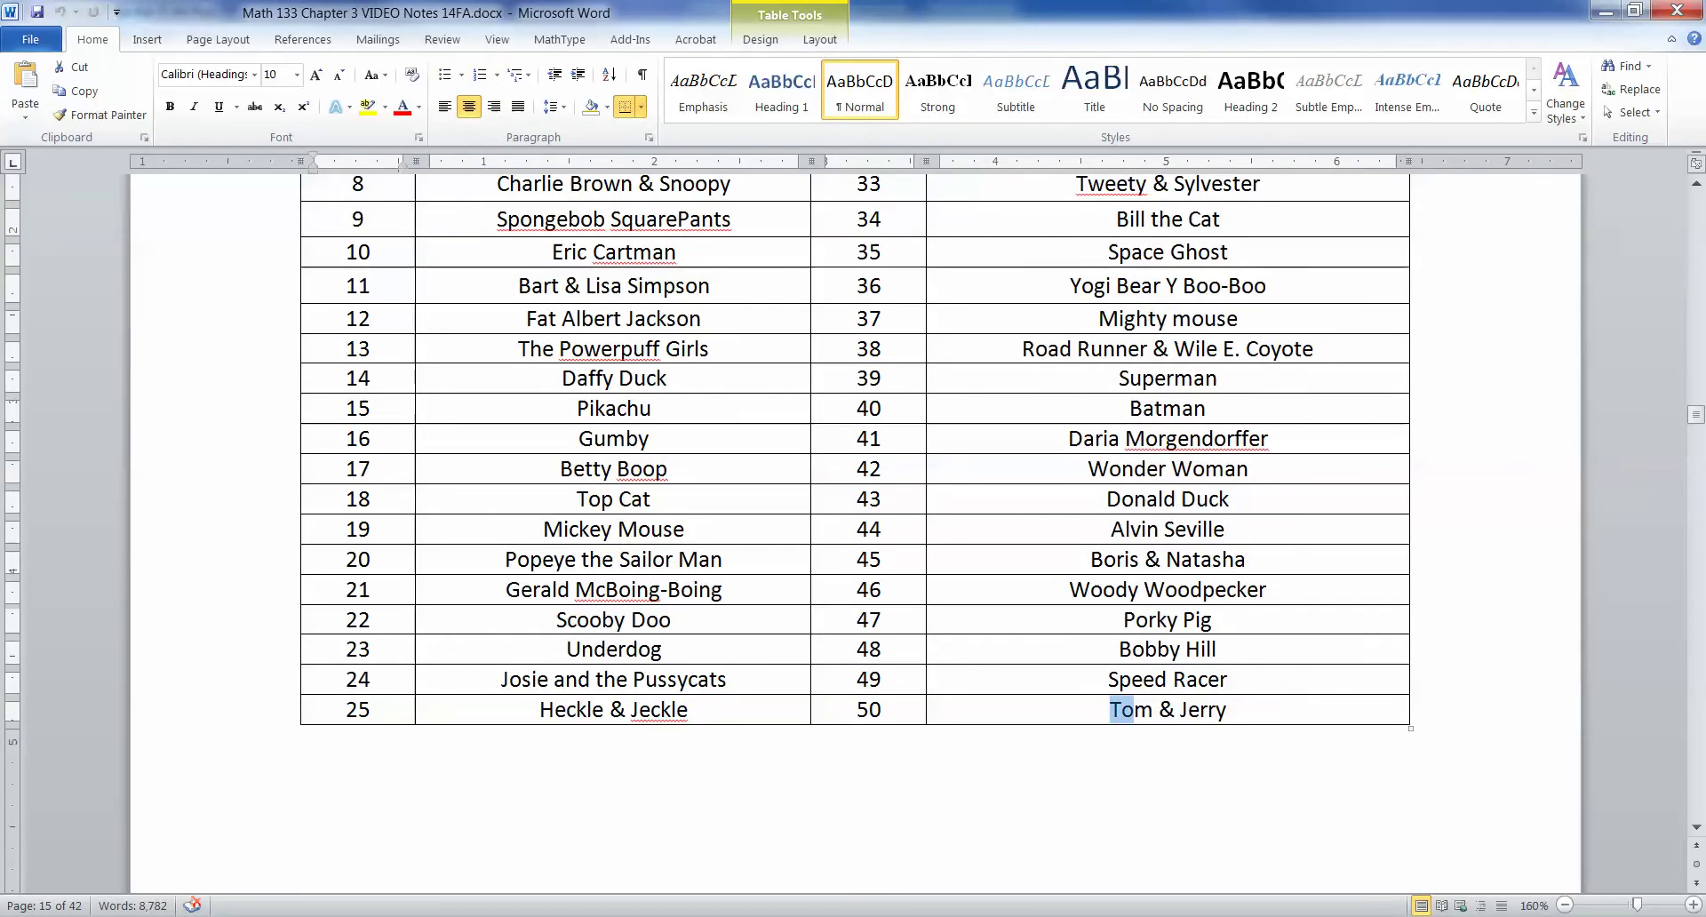
drag(1120, 708, 869, 709)
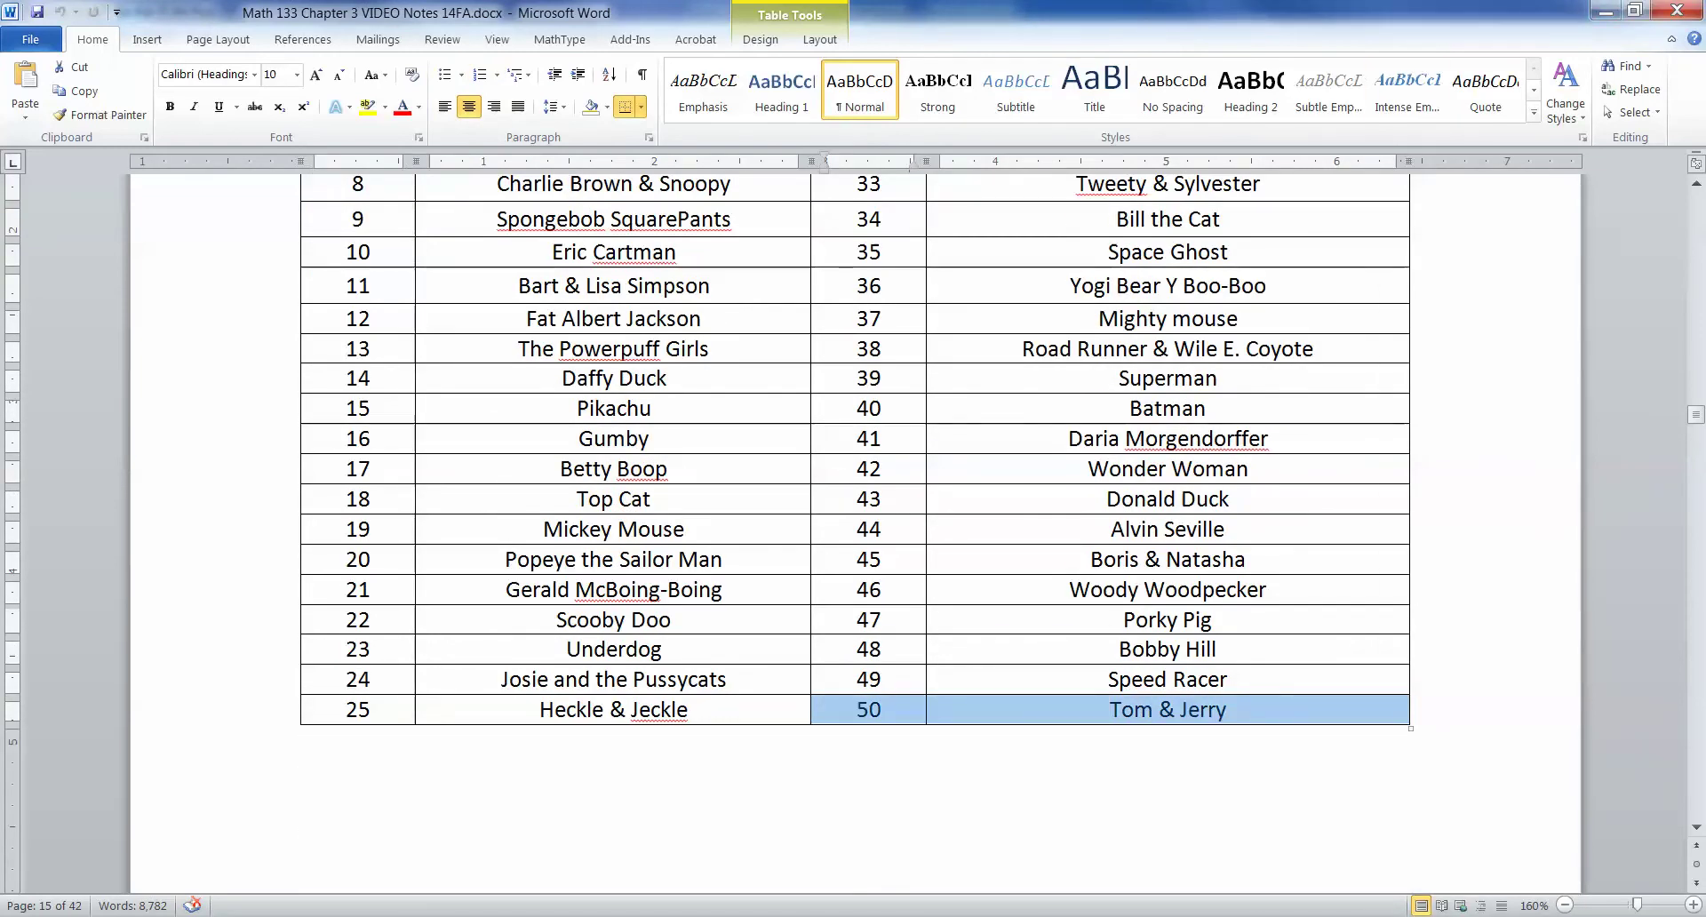
key(alt+Tab)
- Enter lower 1, upper 50, n 10, then paste and run randIntNoRep(1,50,10), viewing its sample list
text(1)
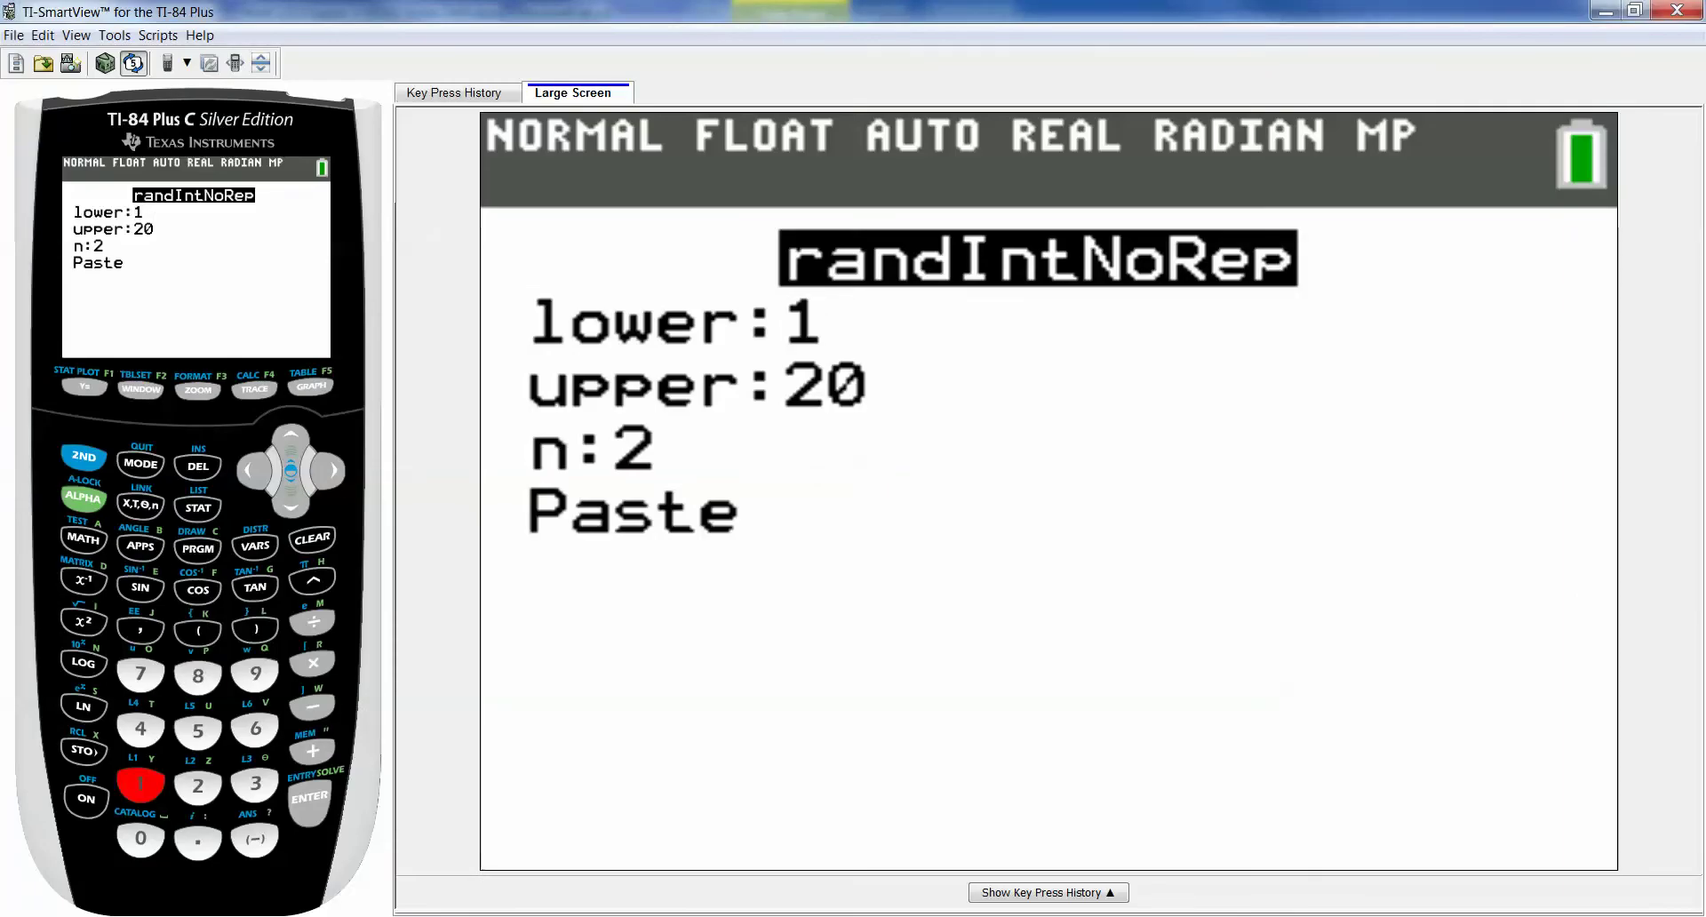
key(Return)
text(50)
key(Return)
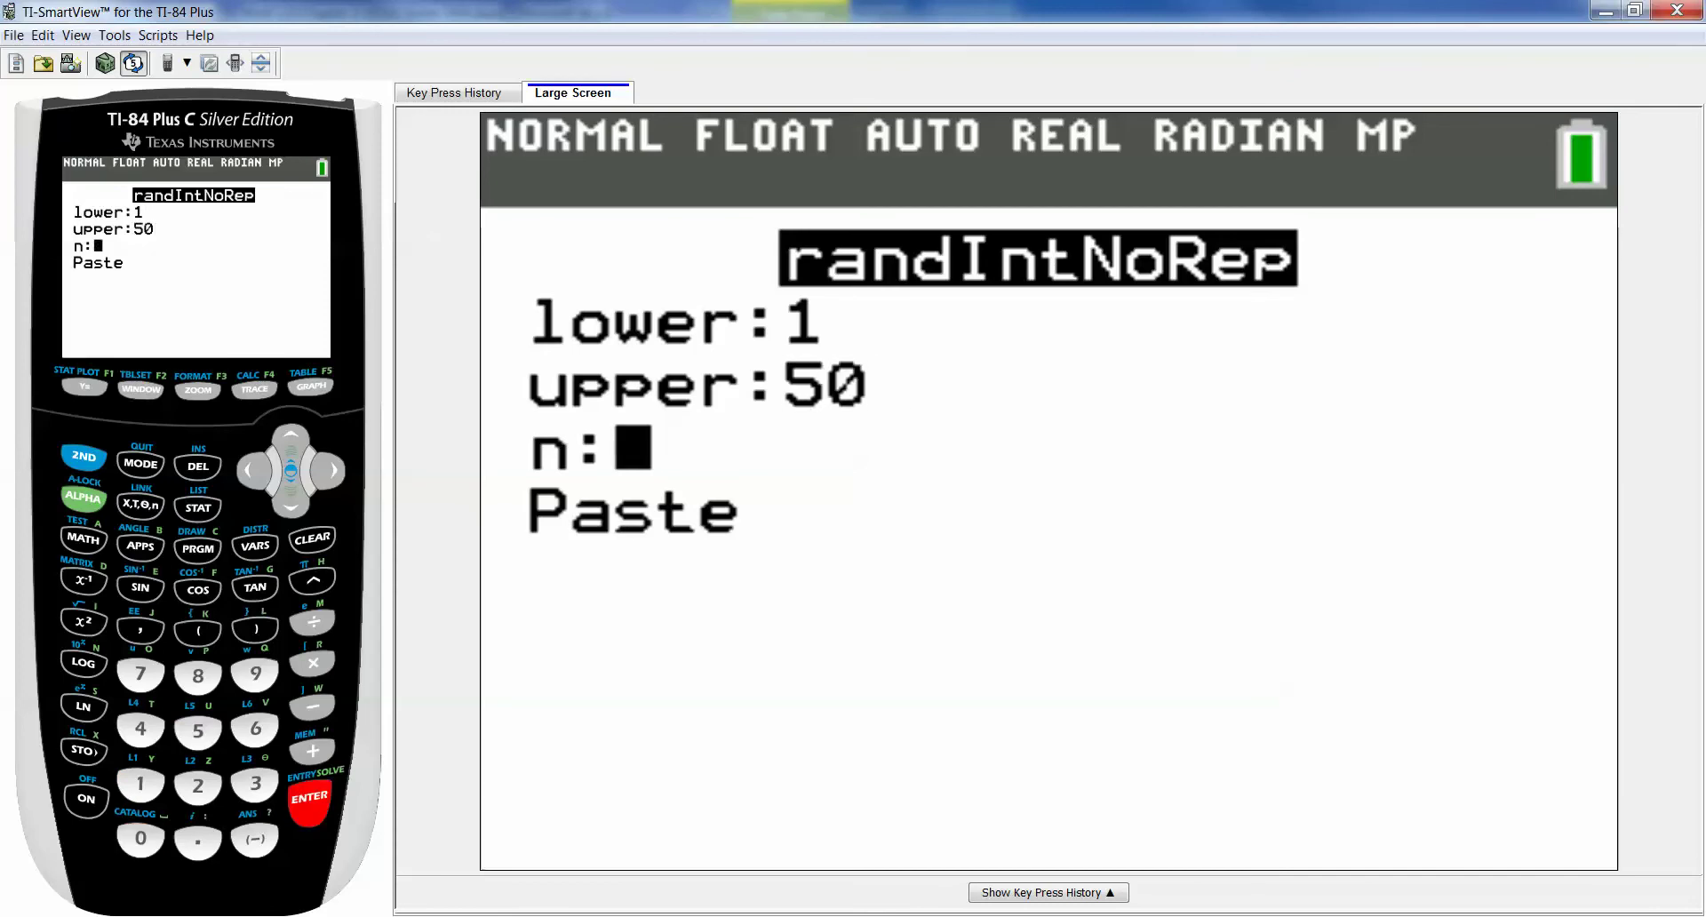
text(10)
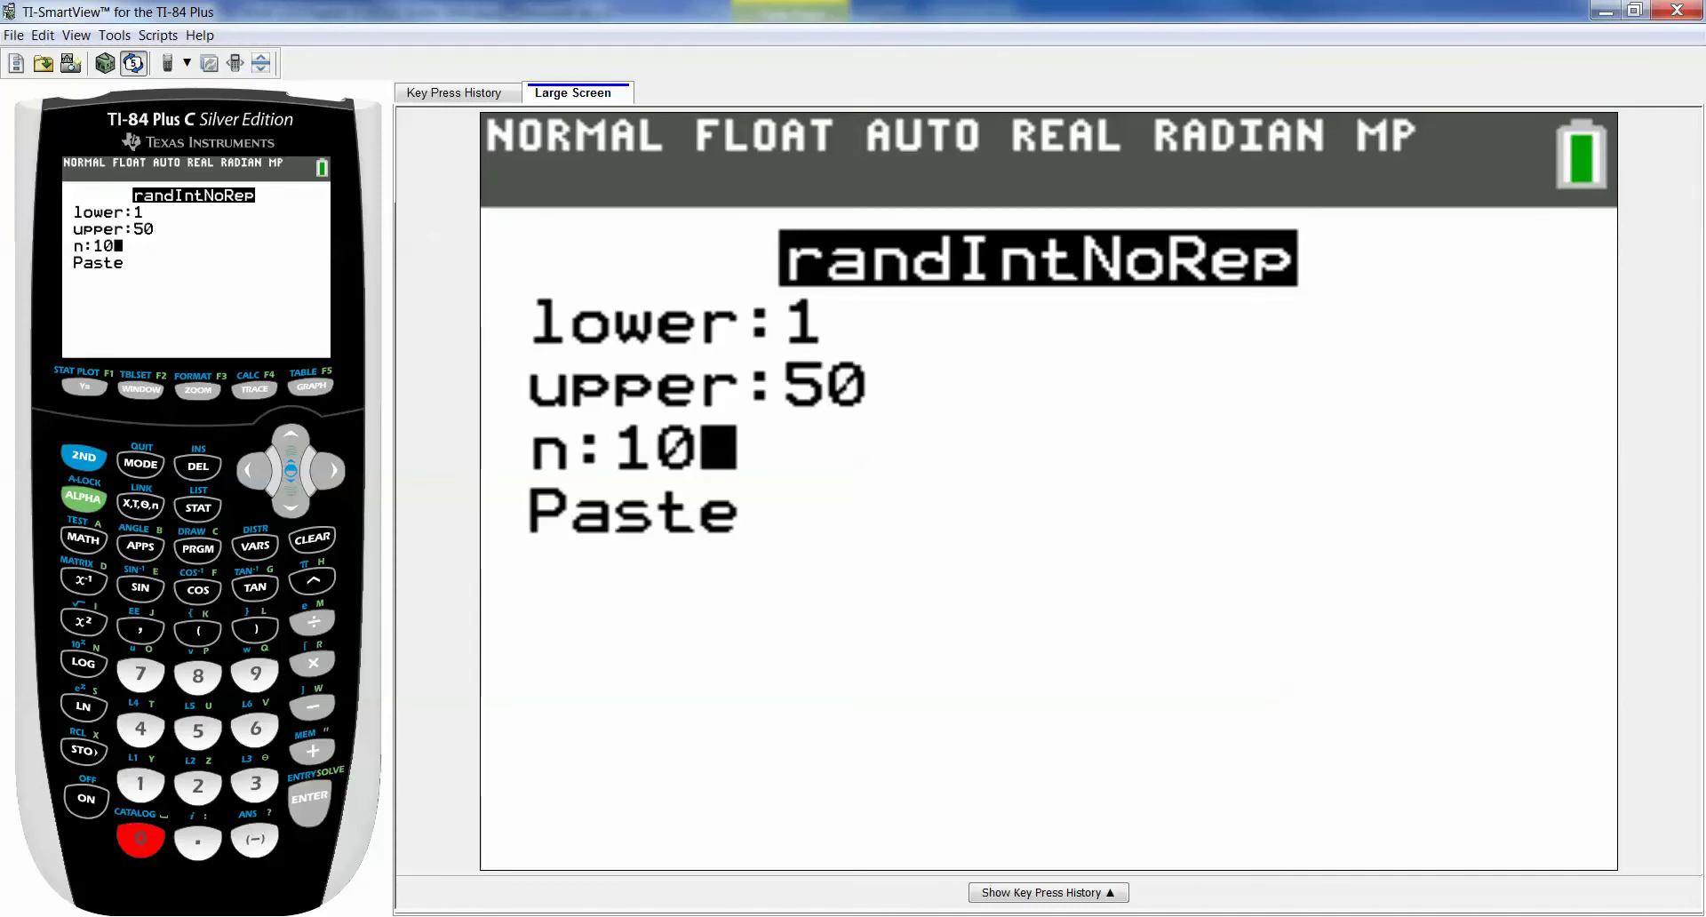
key(Return)
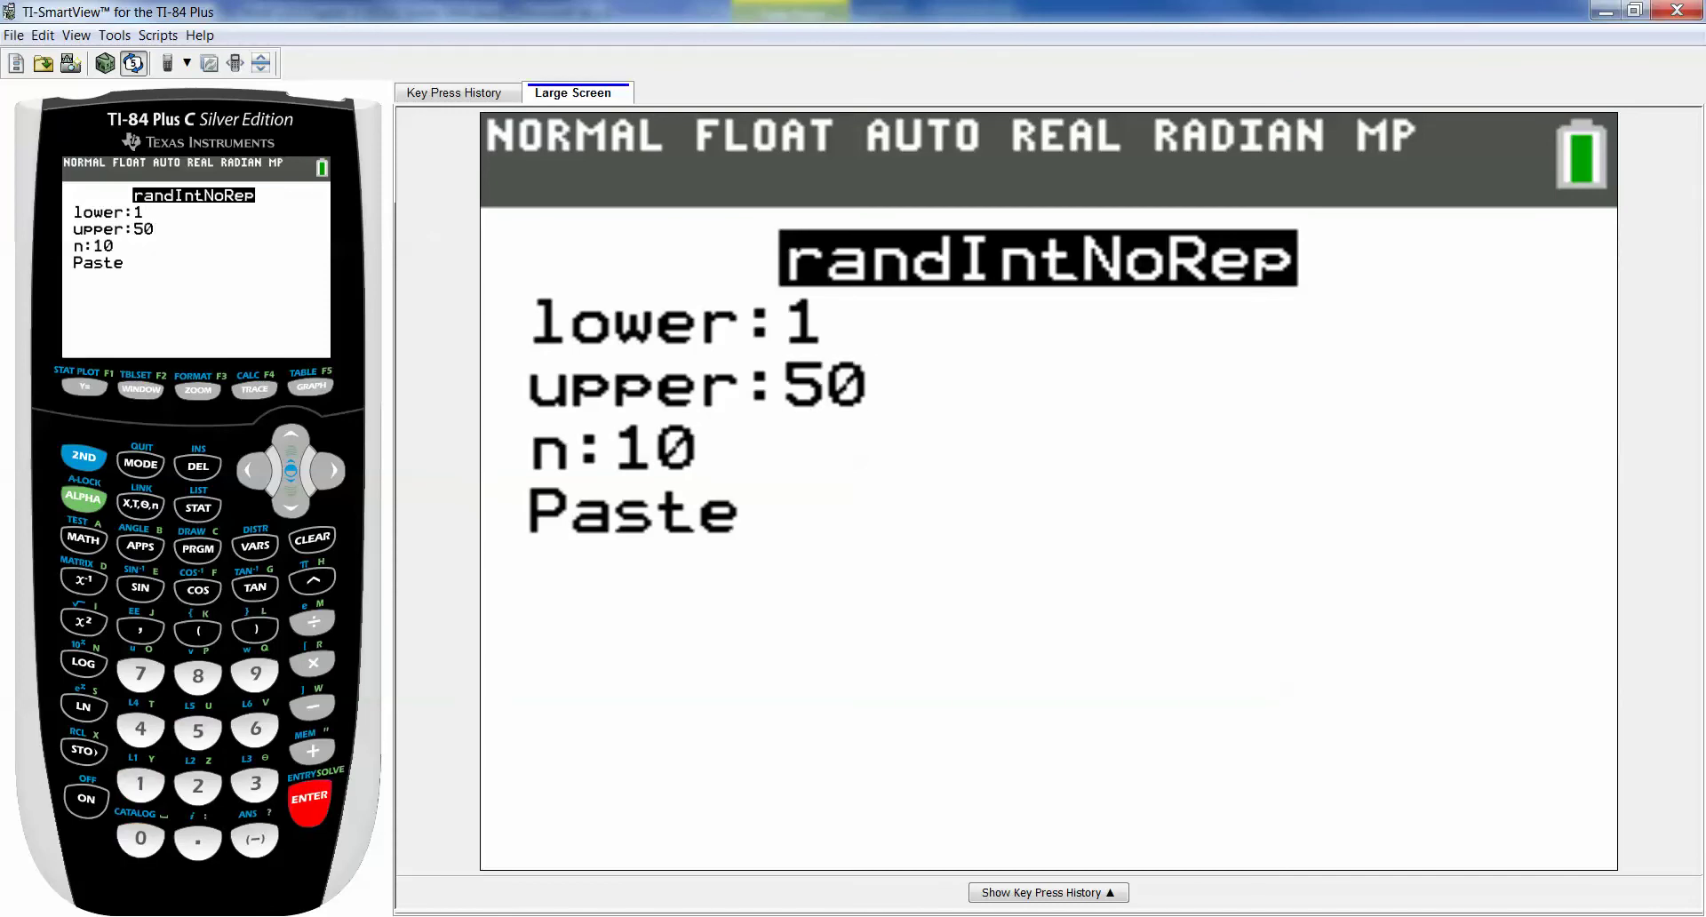
key(Return)
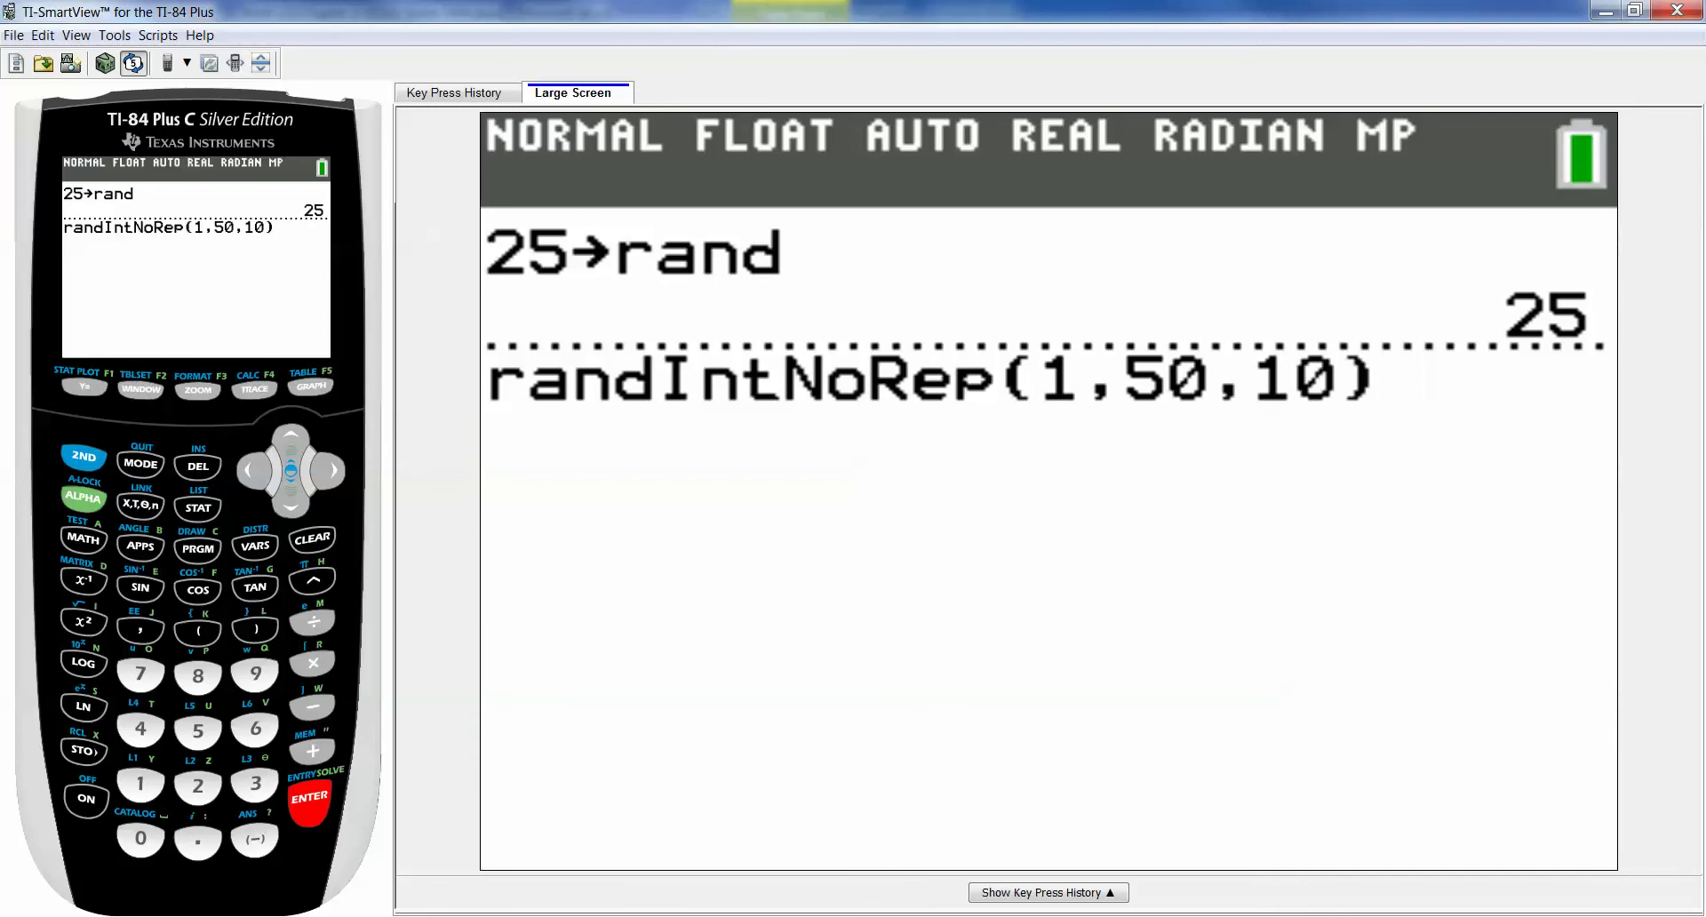
key(Return)
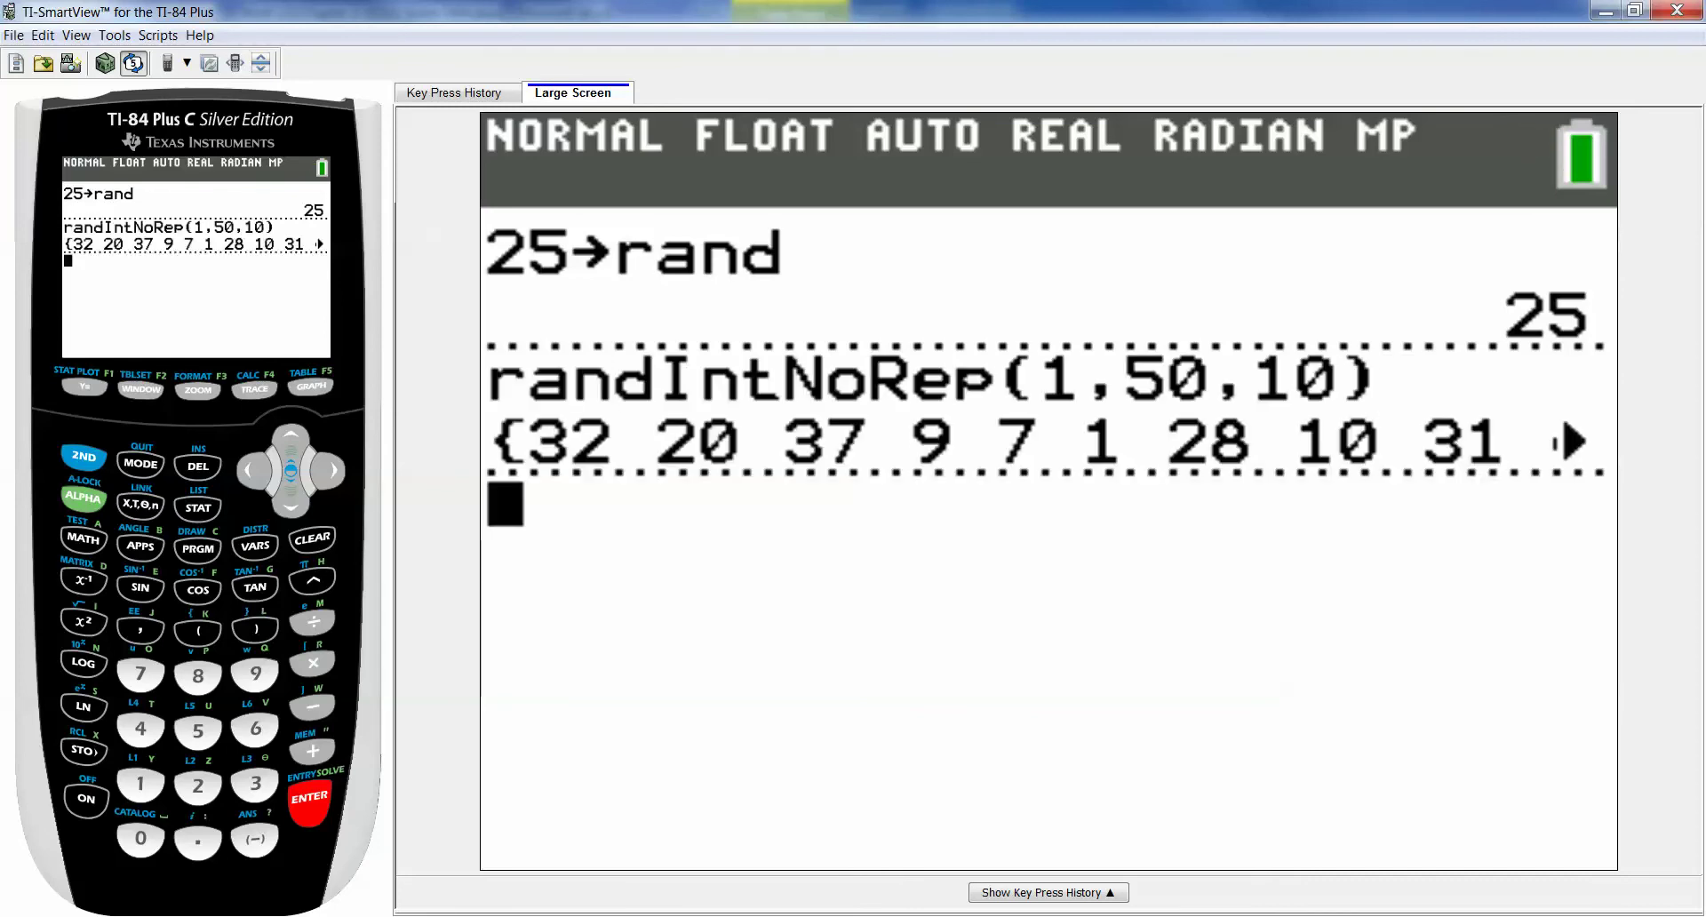
key(Right)
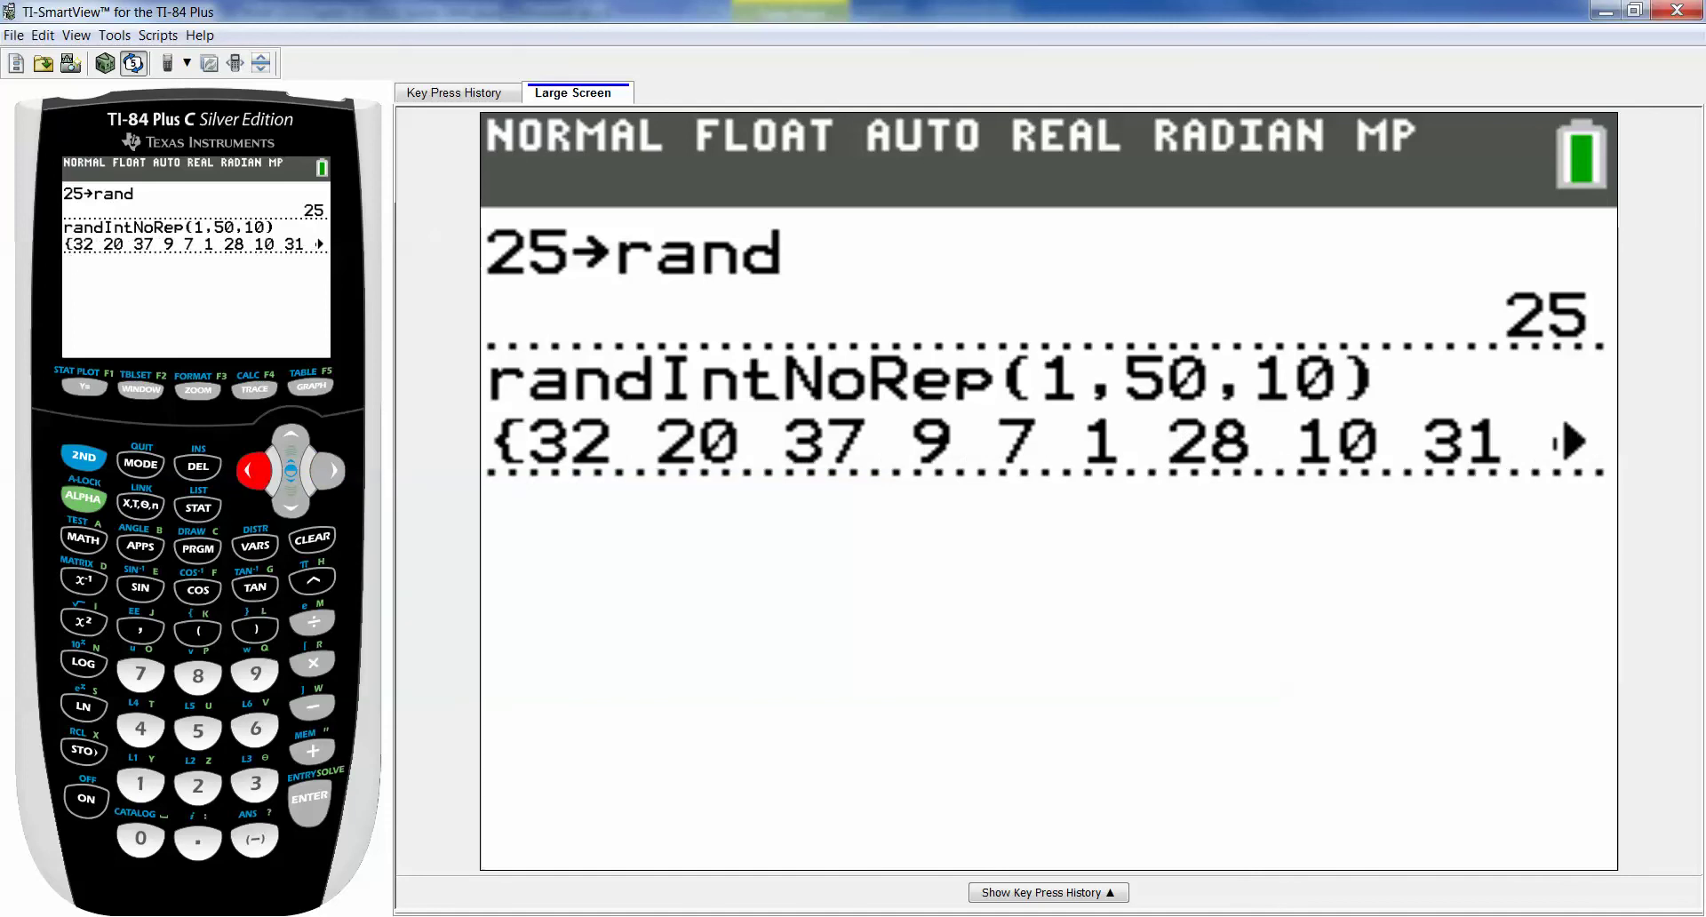
- Choose randInt( from the MATH PROB menu
key(m)
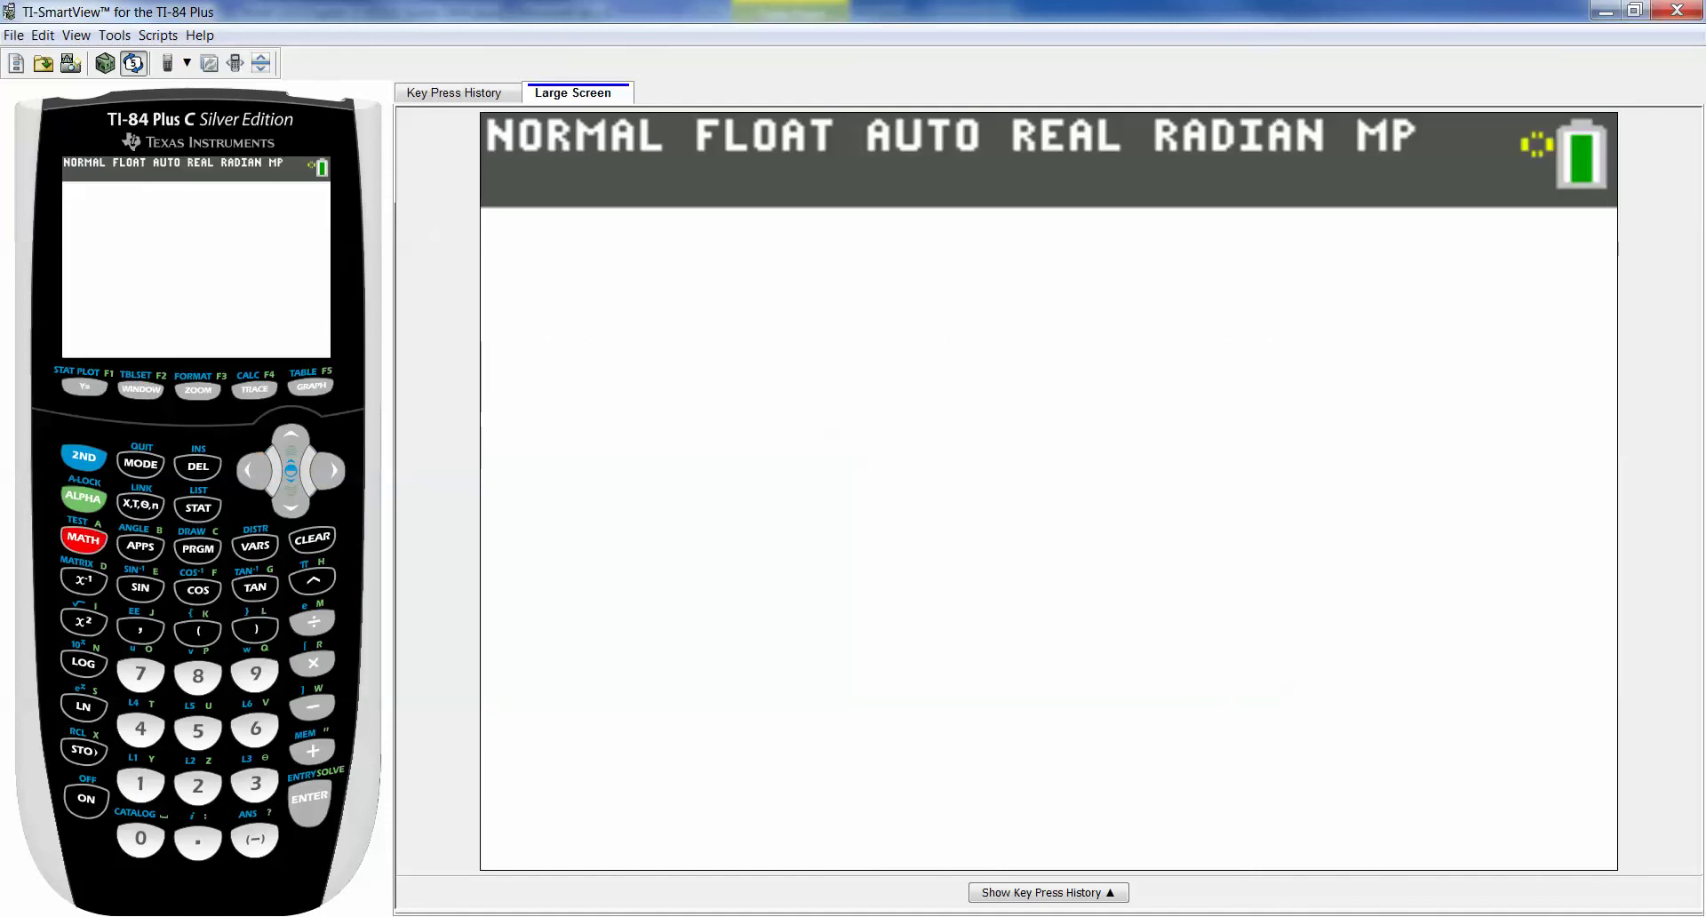
key(Left)
key(Left)
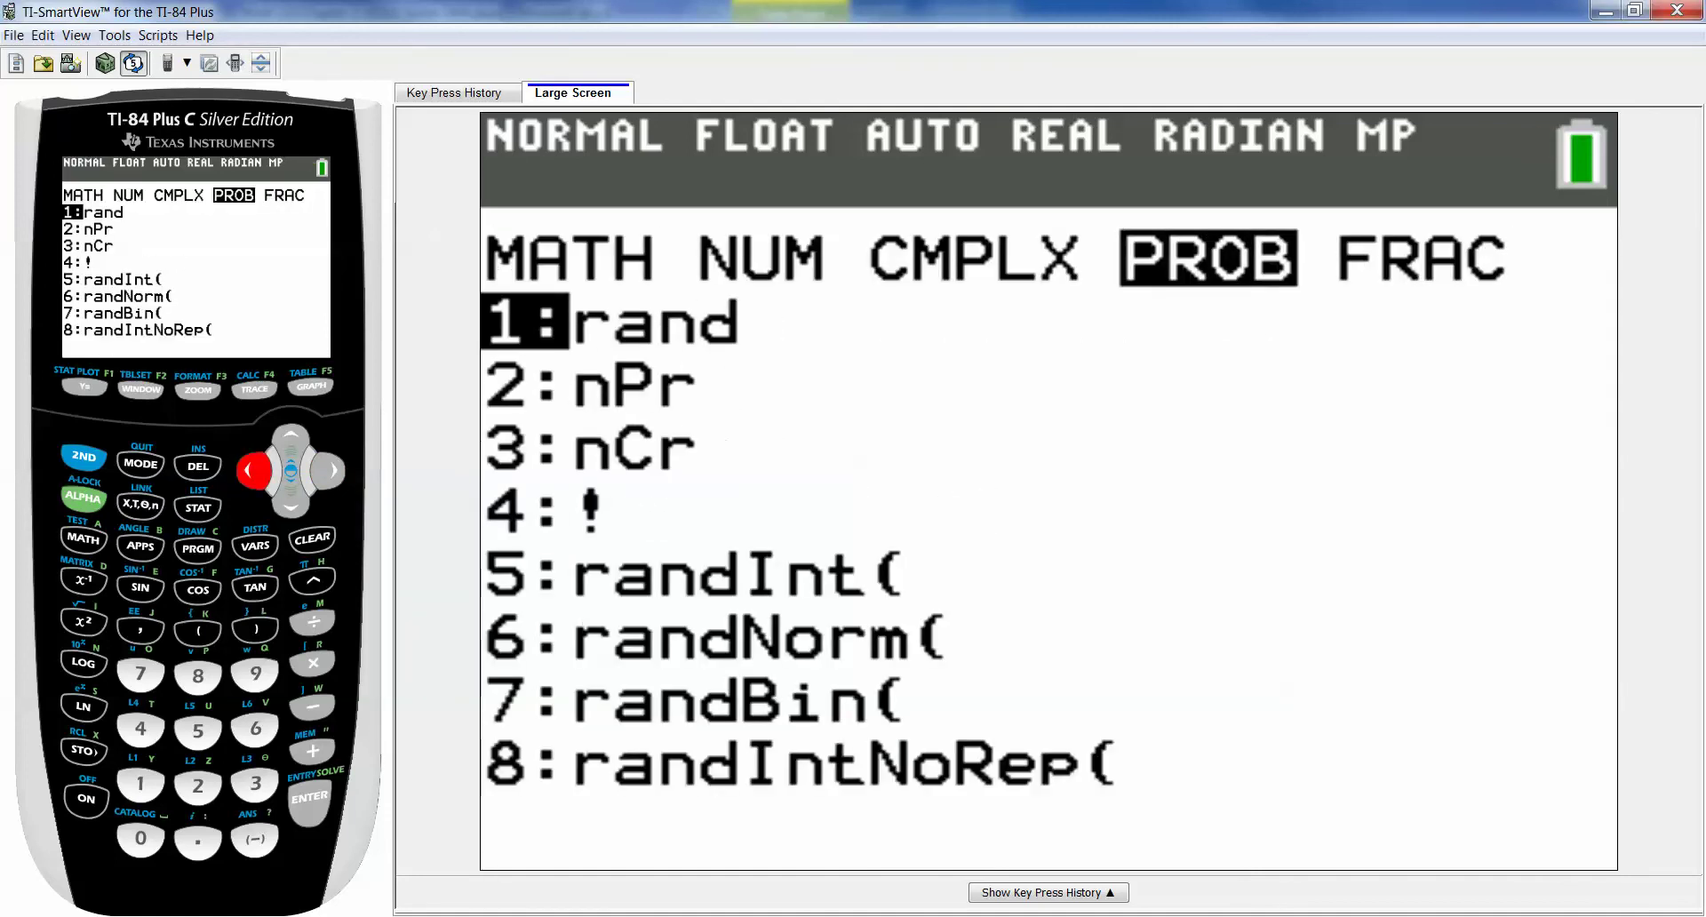
key(Down)
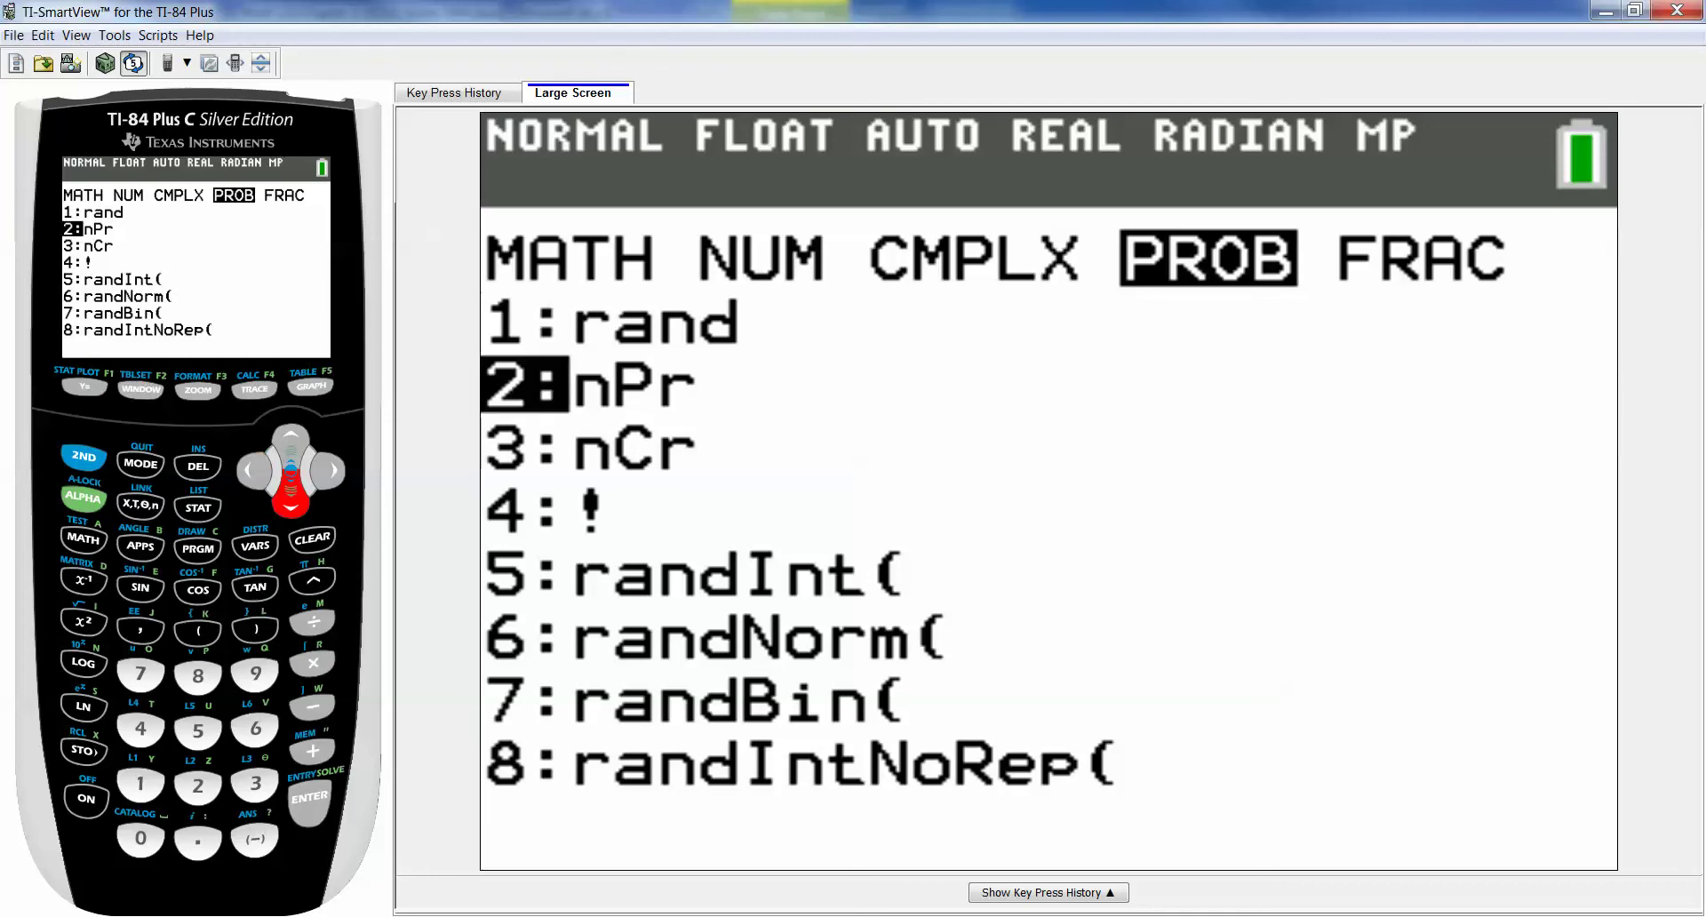
key(Down)
key(Down)
key(Down)
key(Down)
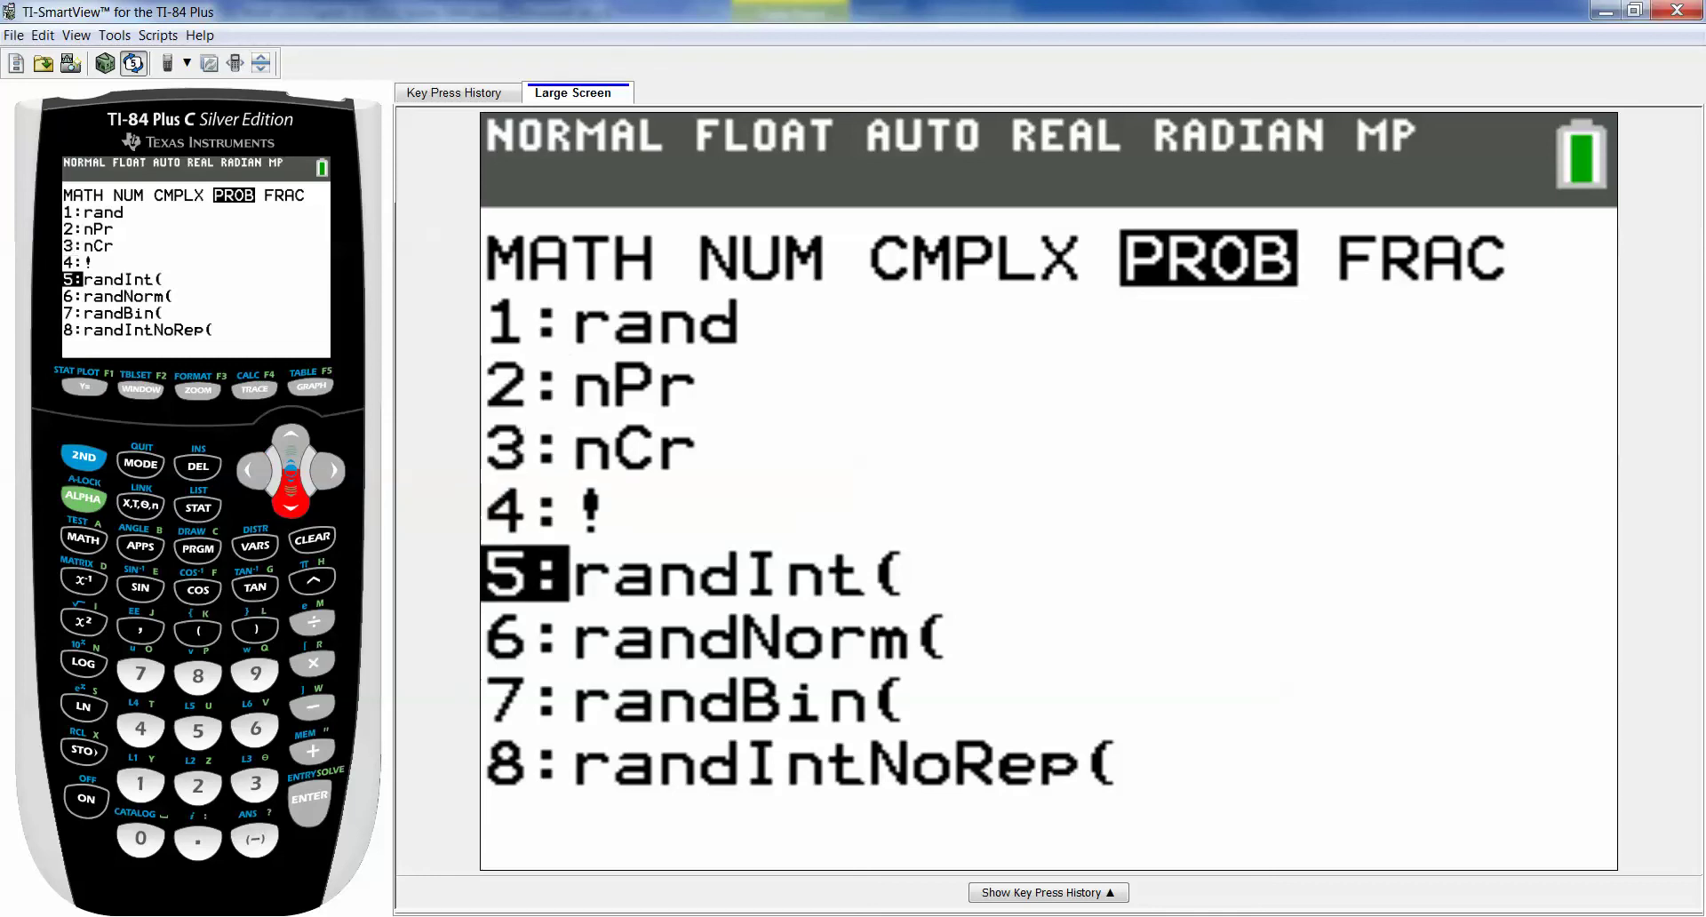
key(Up)
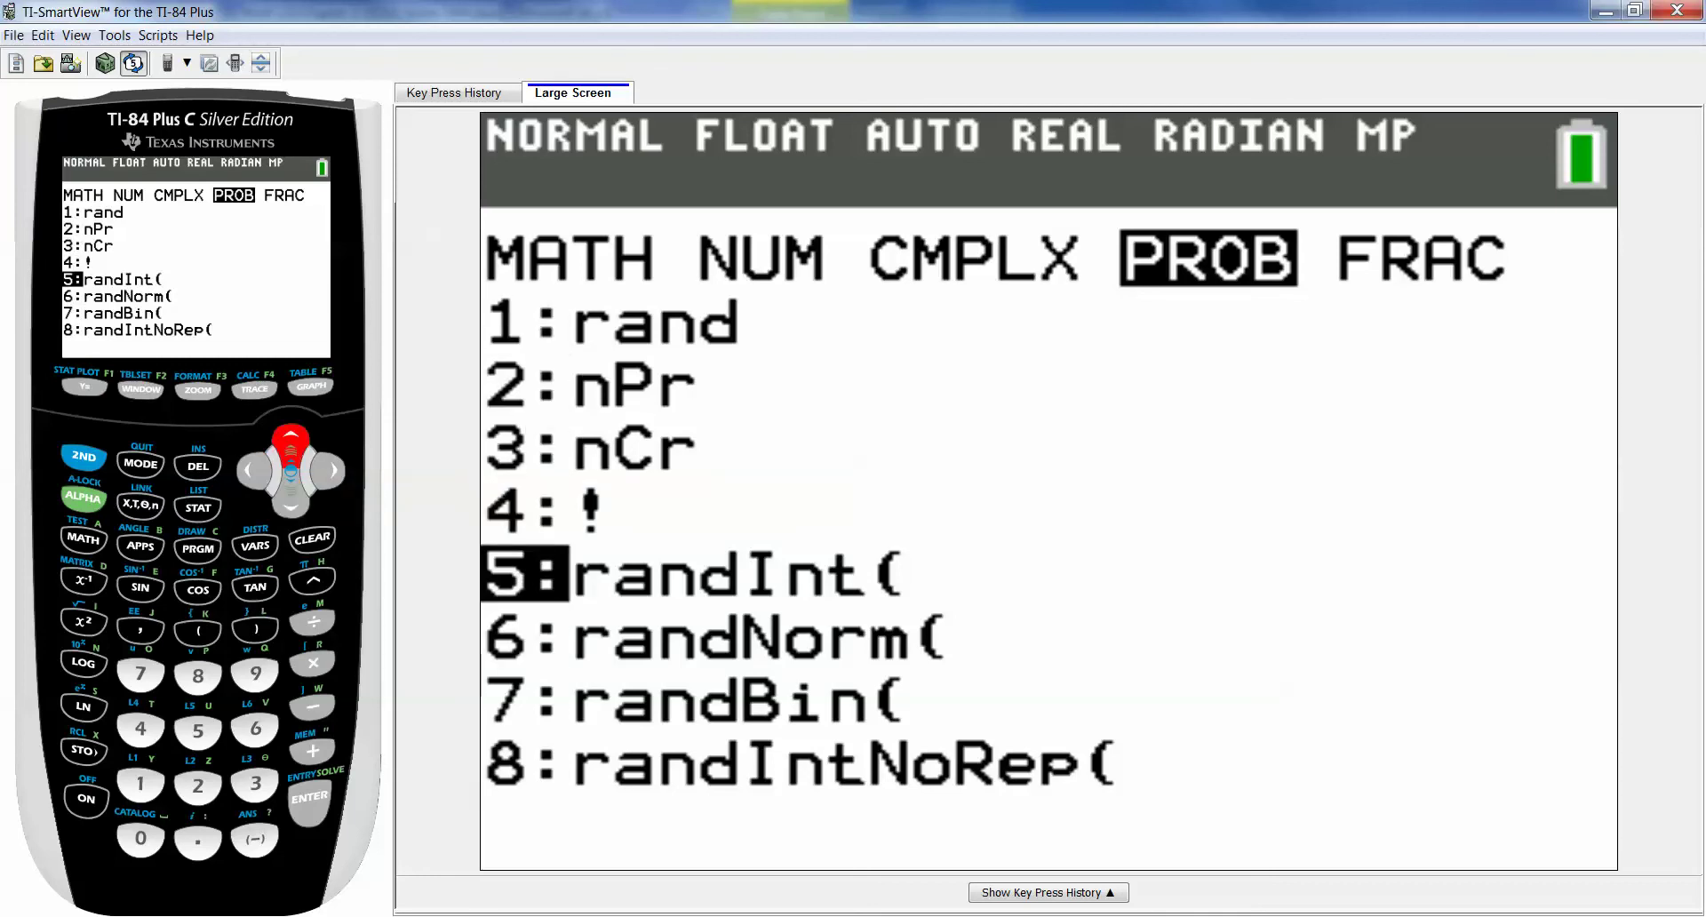
key(5)
- Fill in lower 1, upper 50 and n 13, then paste and run randInt(1,50,13)
key(1)
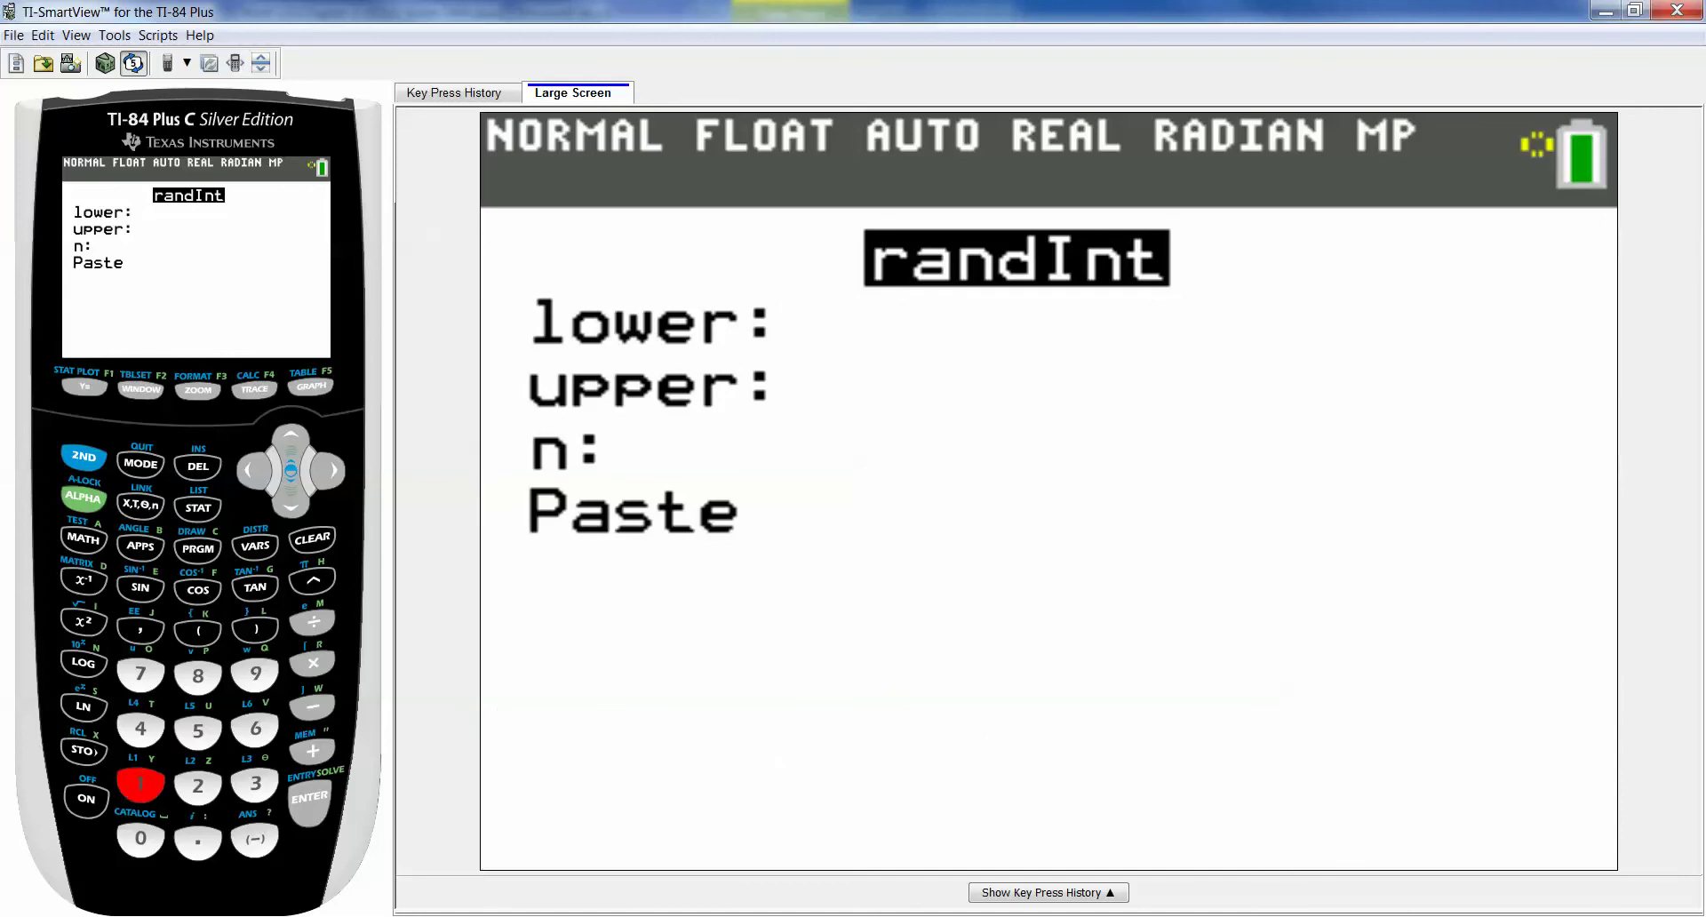
key(Return)
key(5)
key(Return)
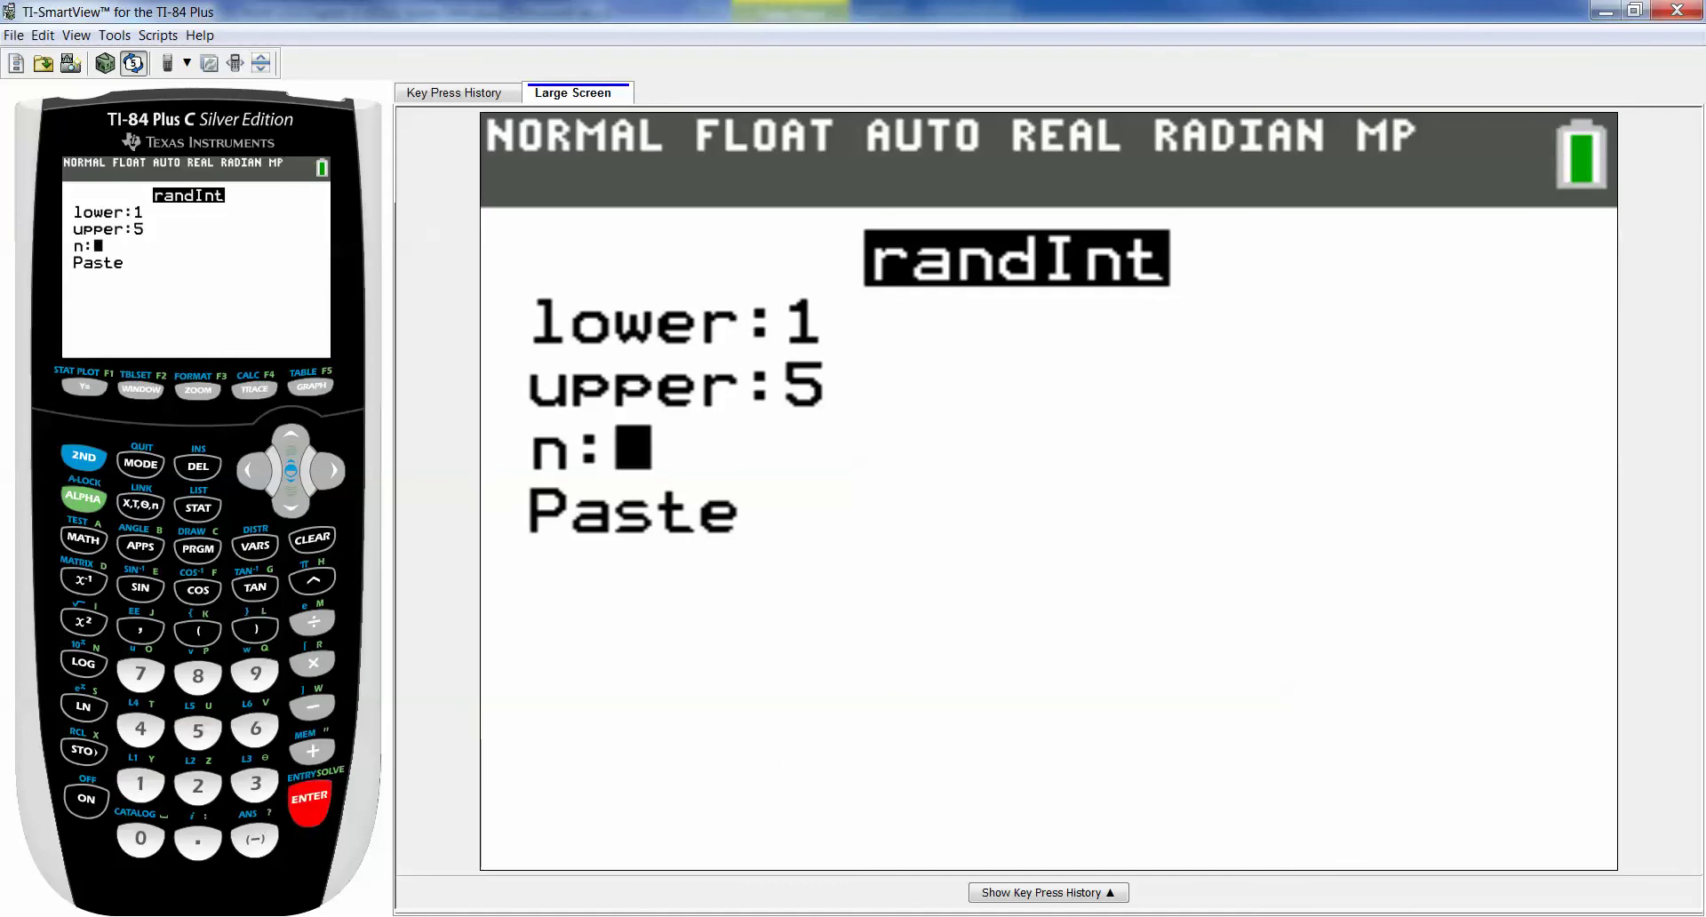
key(Up)
key(0)
key(Return)
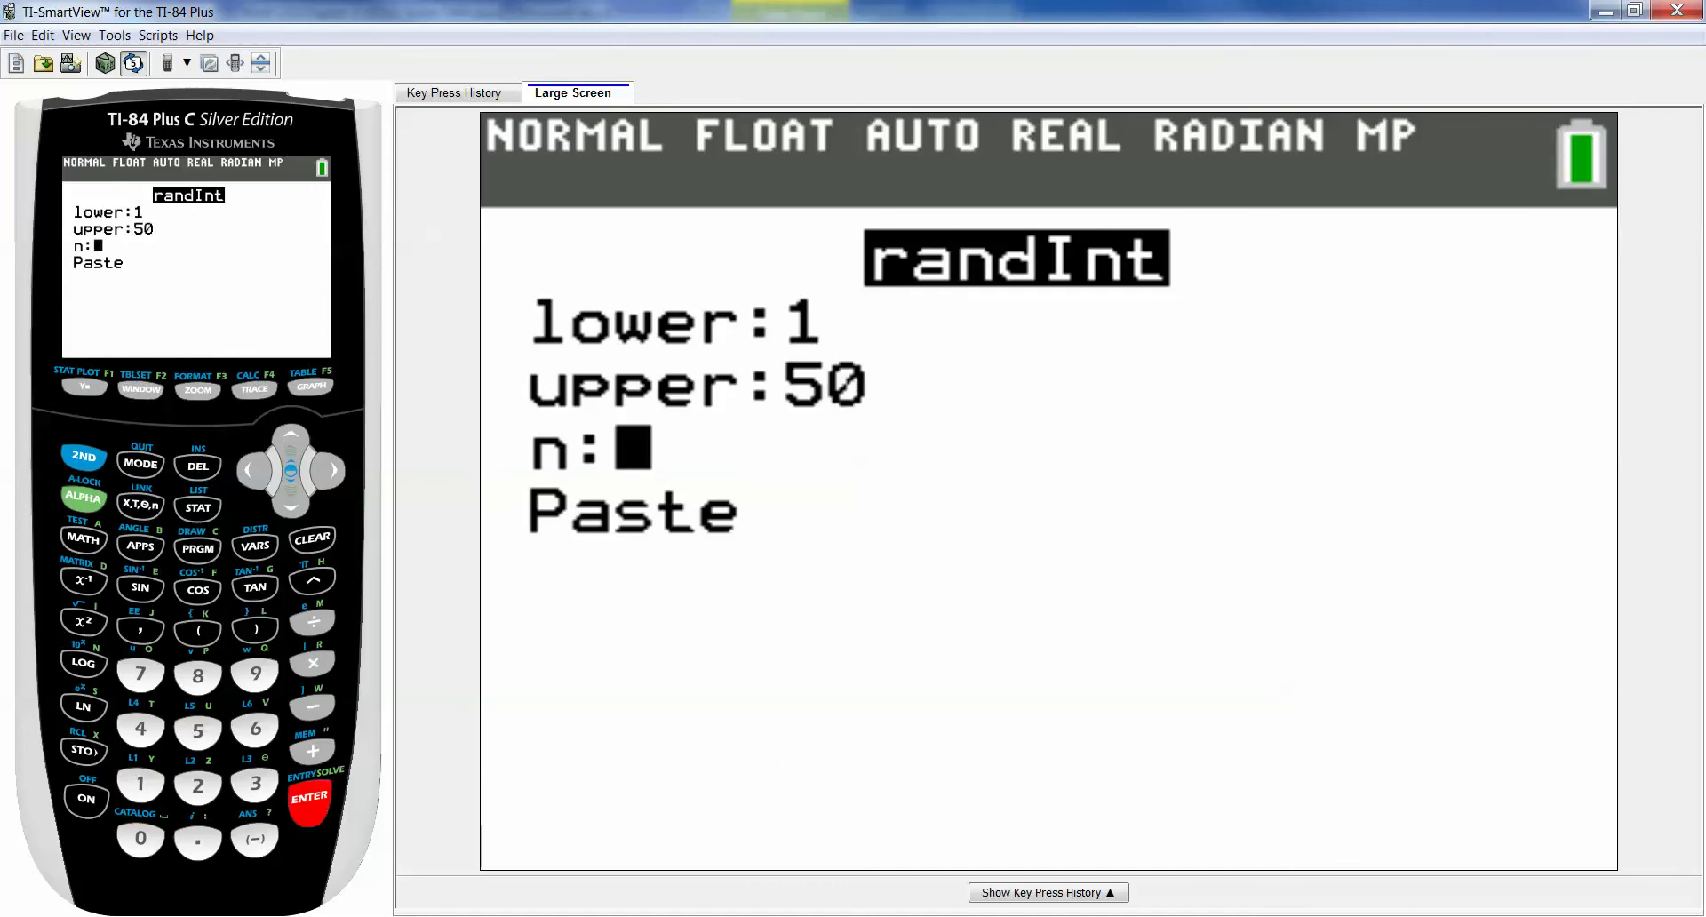
text(13)
key(Return)
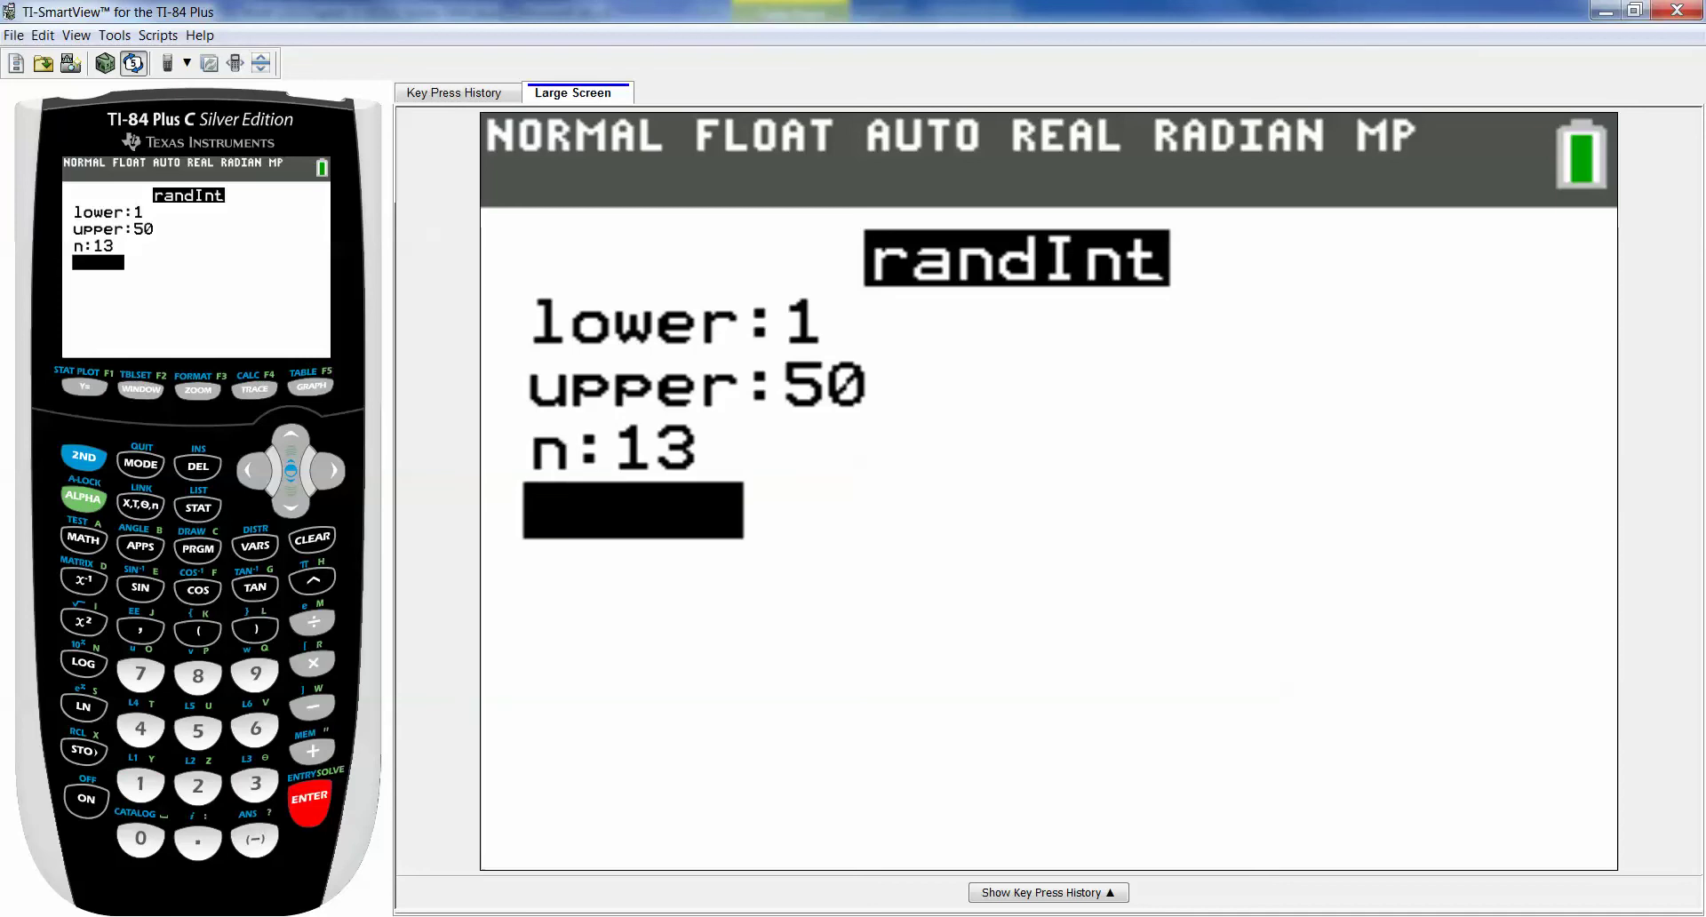
key(Return)
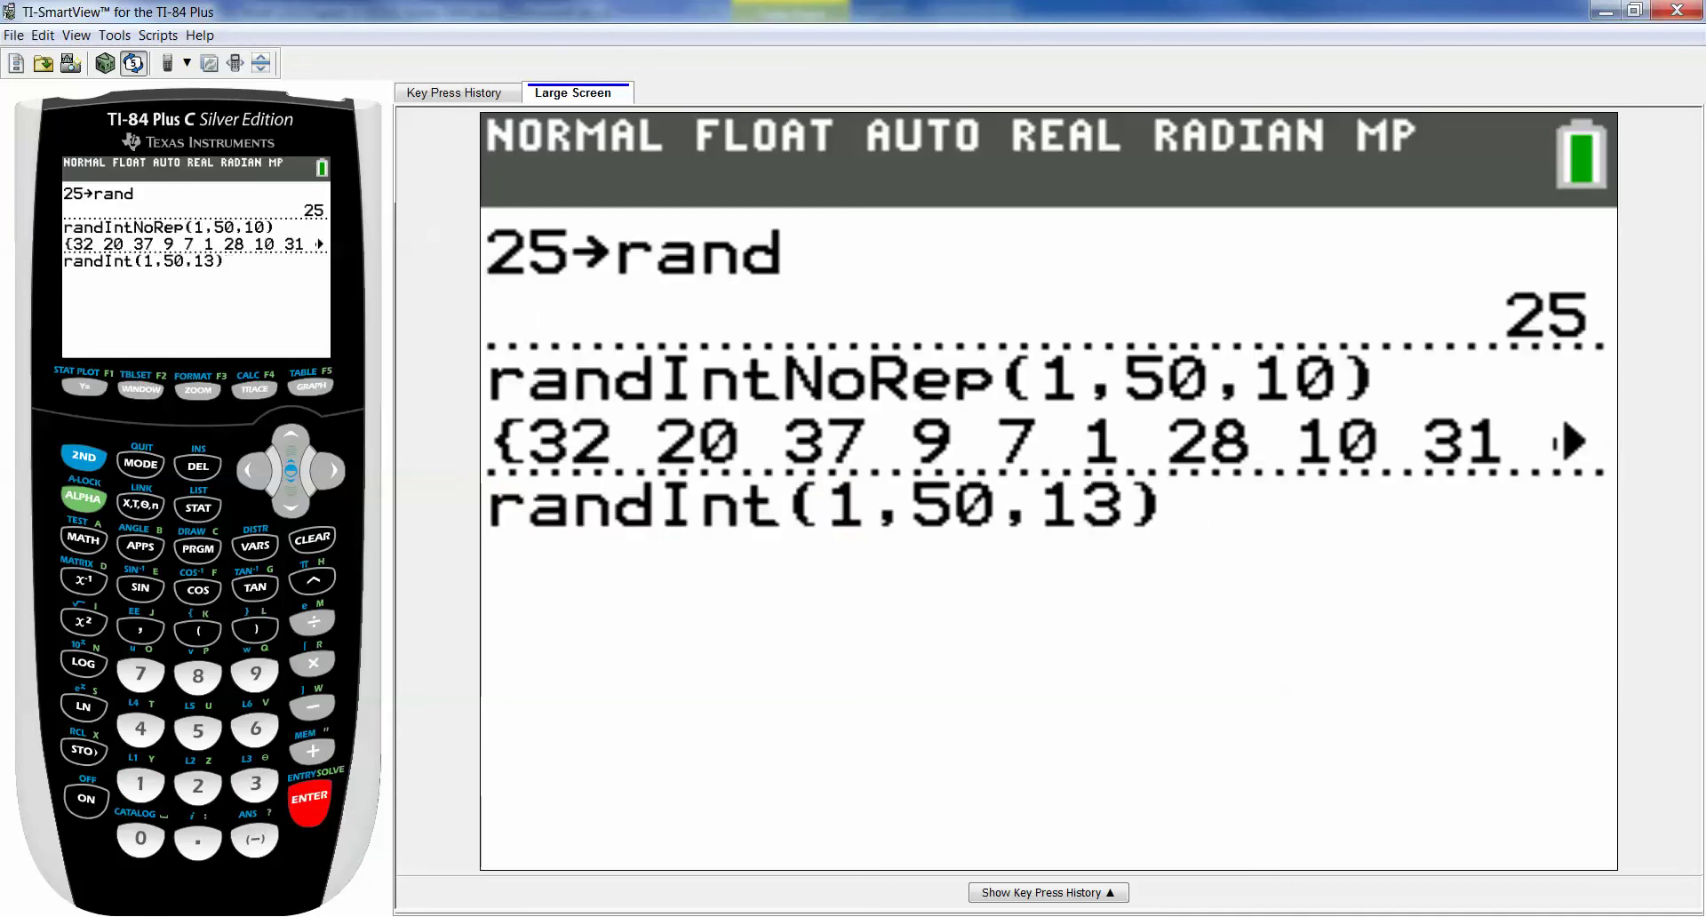
key(Return)
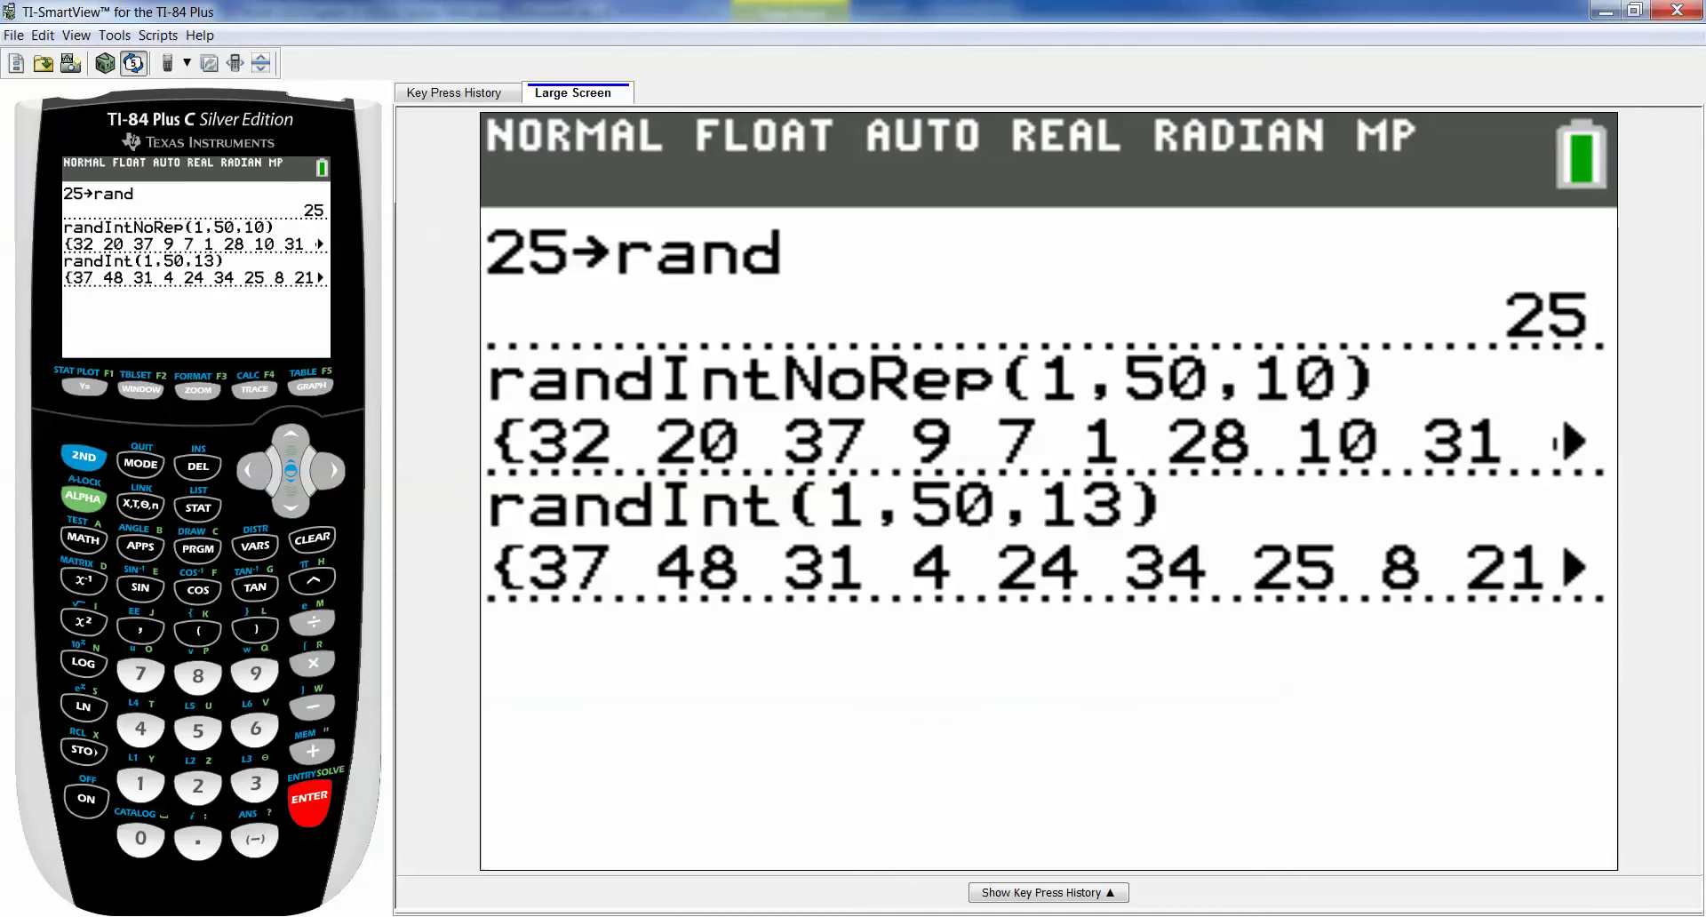
- Scroll right to the end of the randInt result list and back to its start
key(Right)
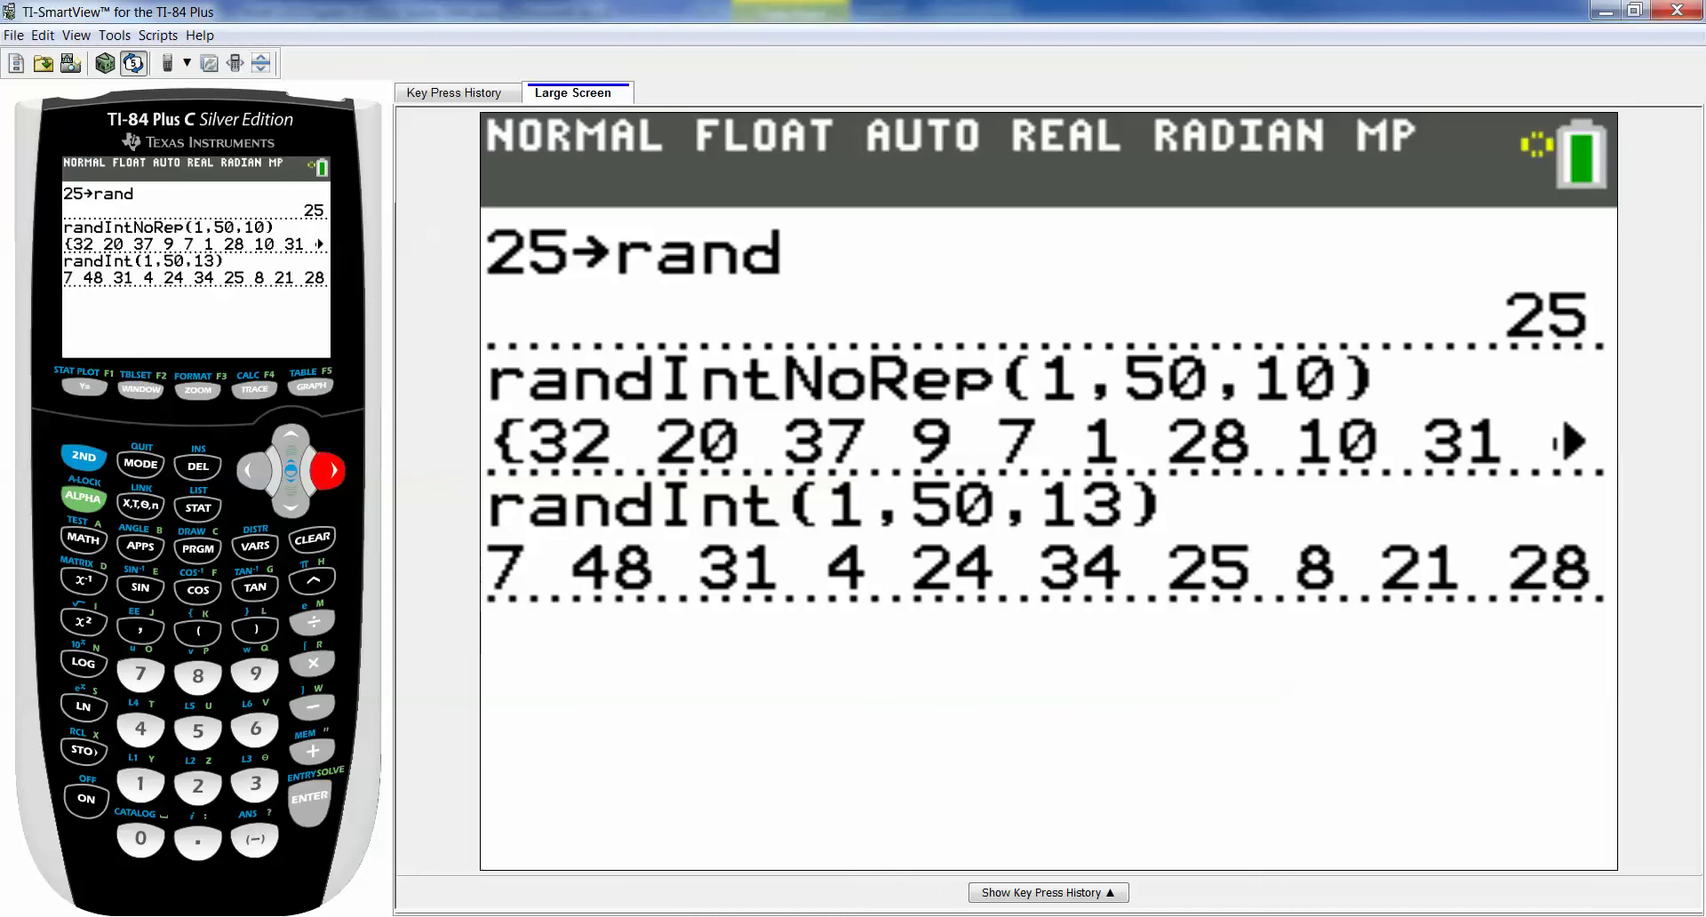
key(Right)
key(Right)
key(Right)
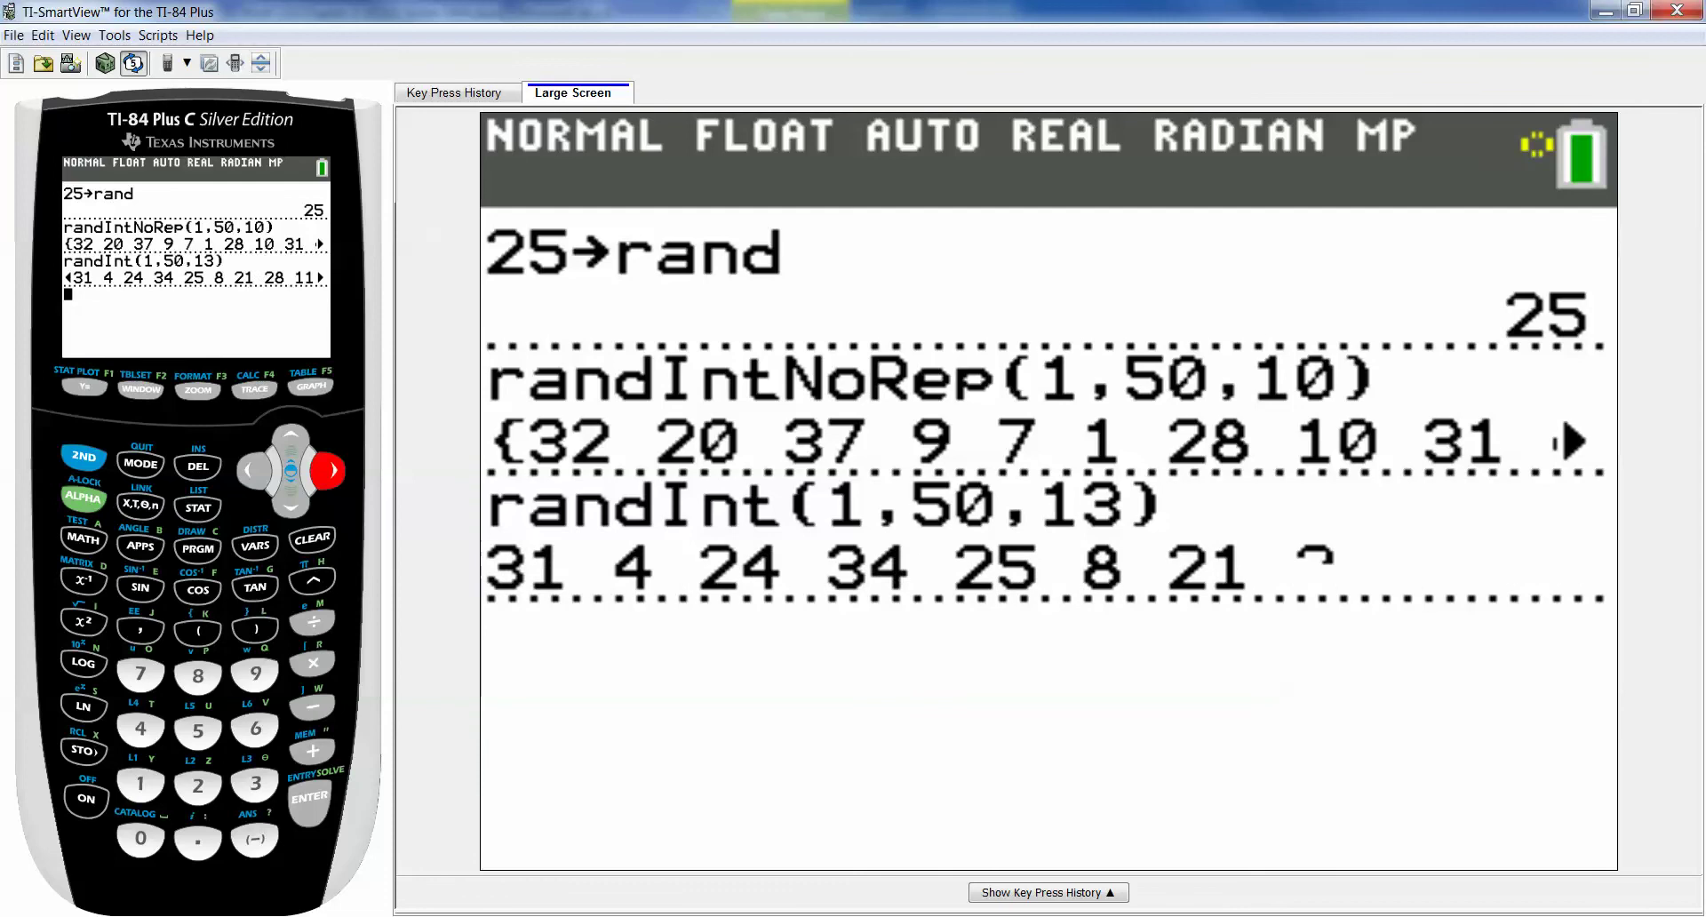
key(Right)
key(Right)
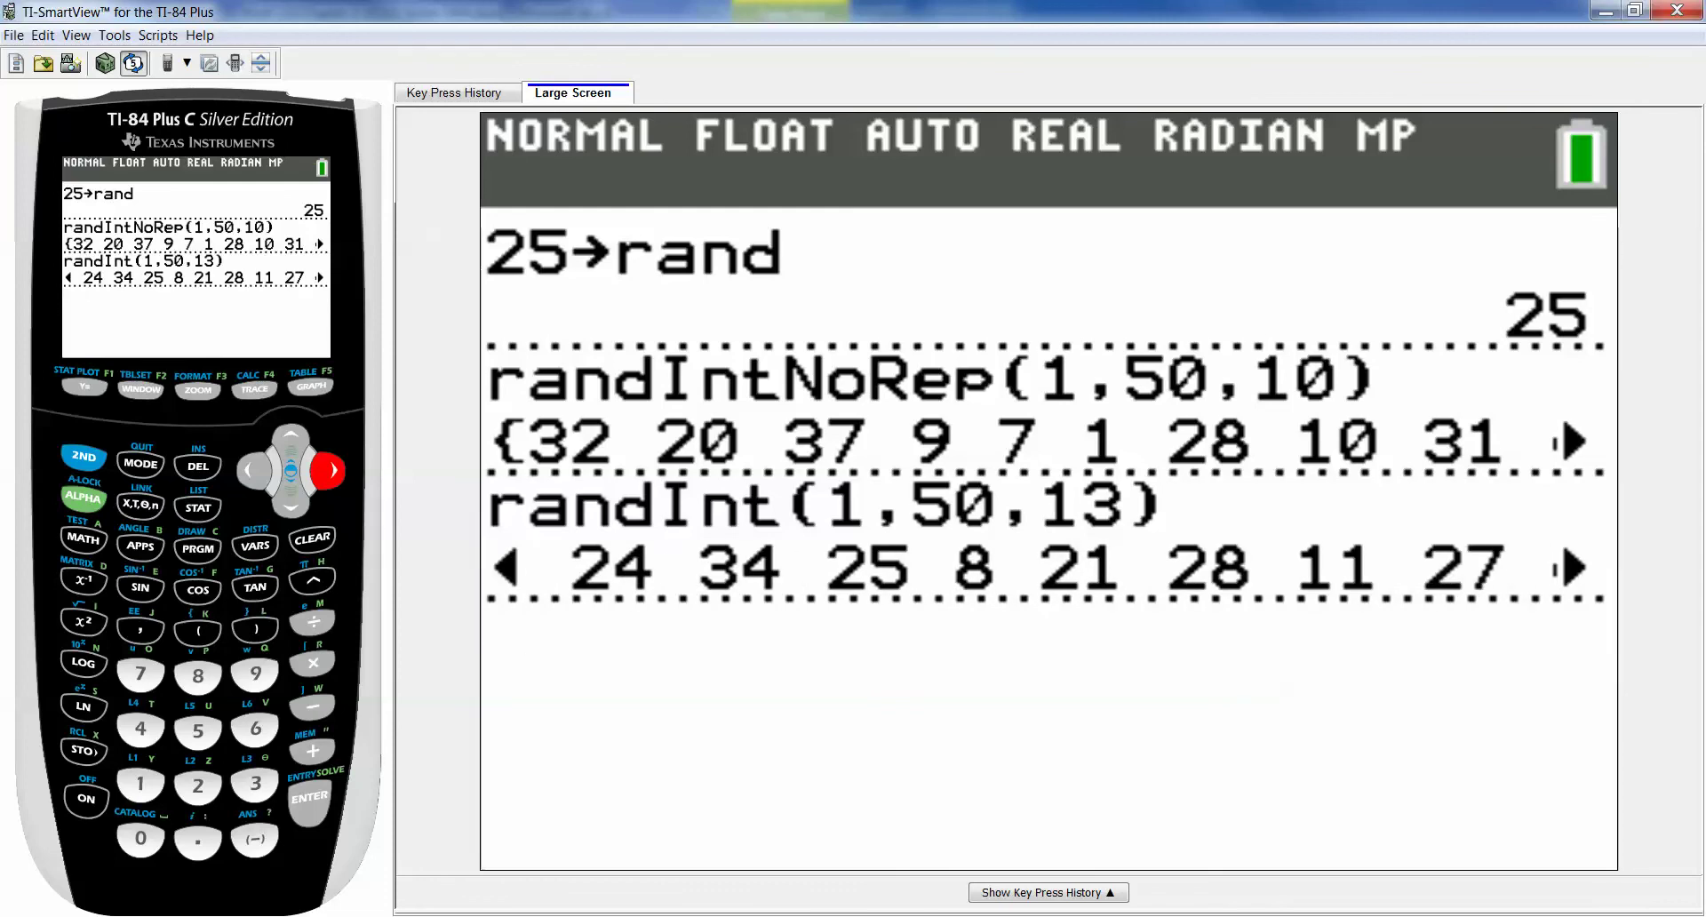
key(Right)
key(Right)
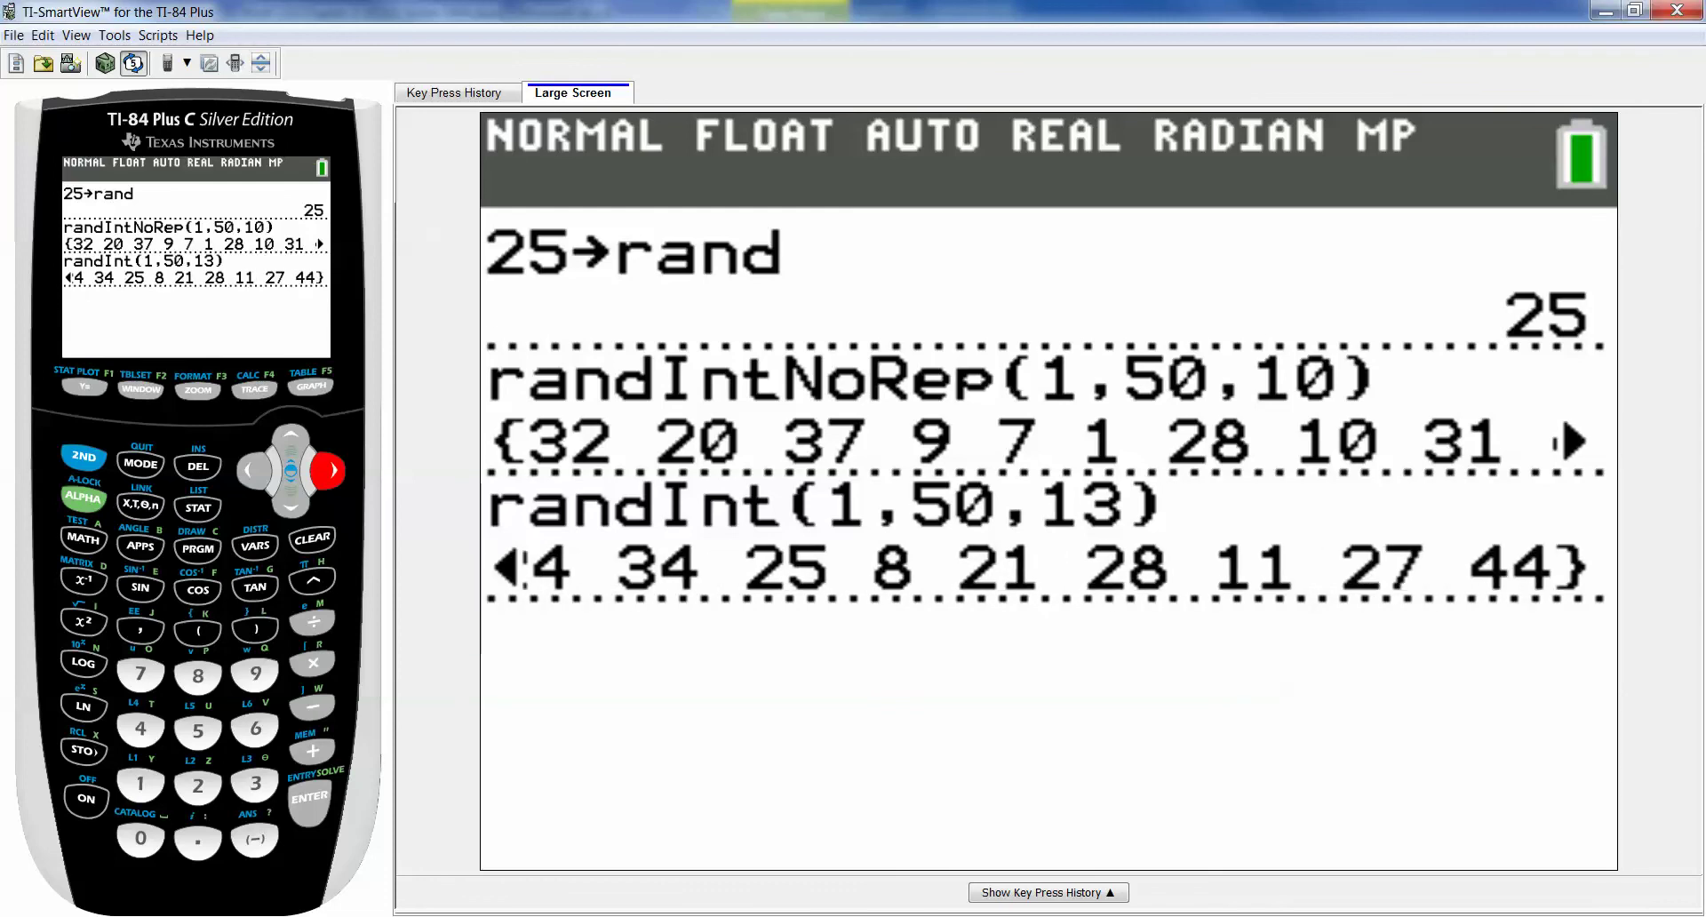
key(Left)
key(Left)
key(Left)
key(Left)
key(Left)
key(Left)
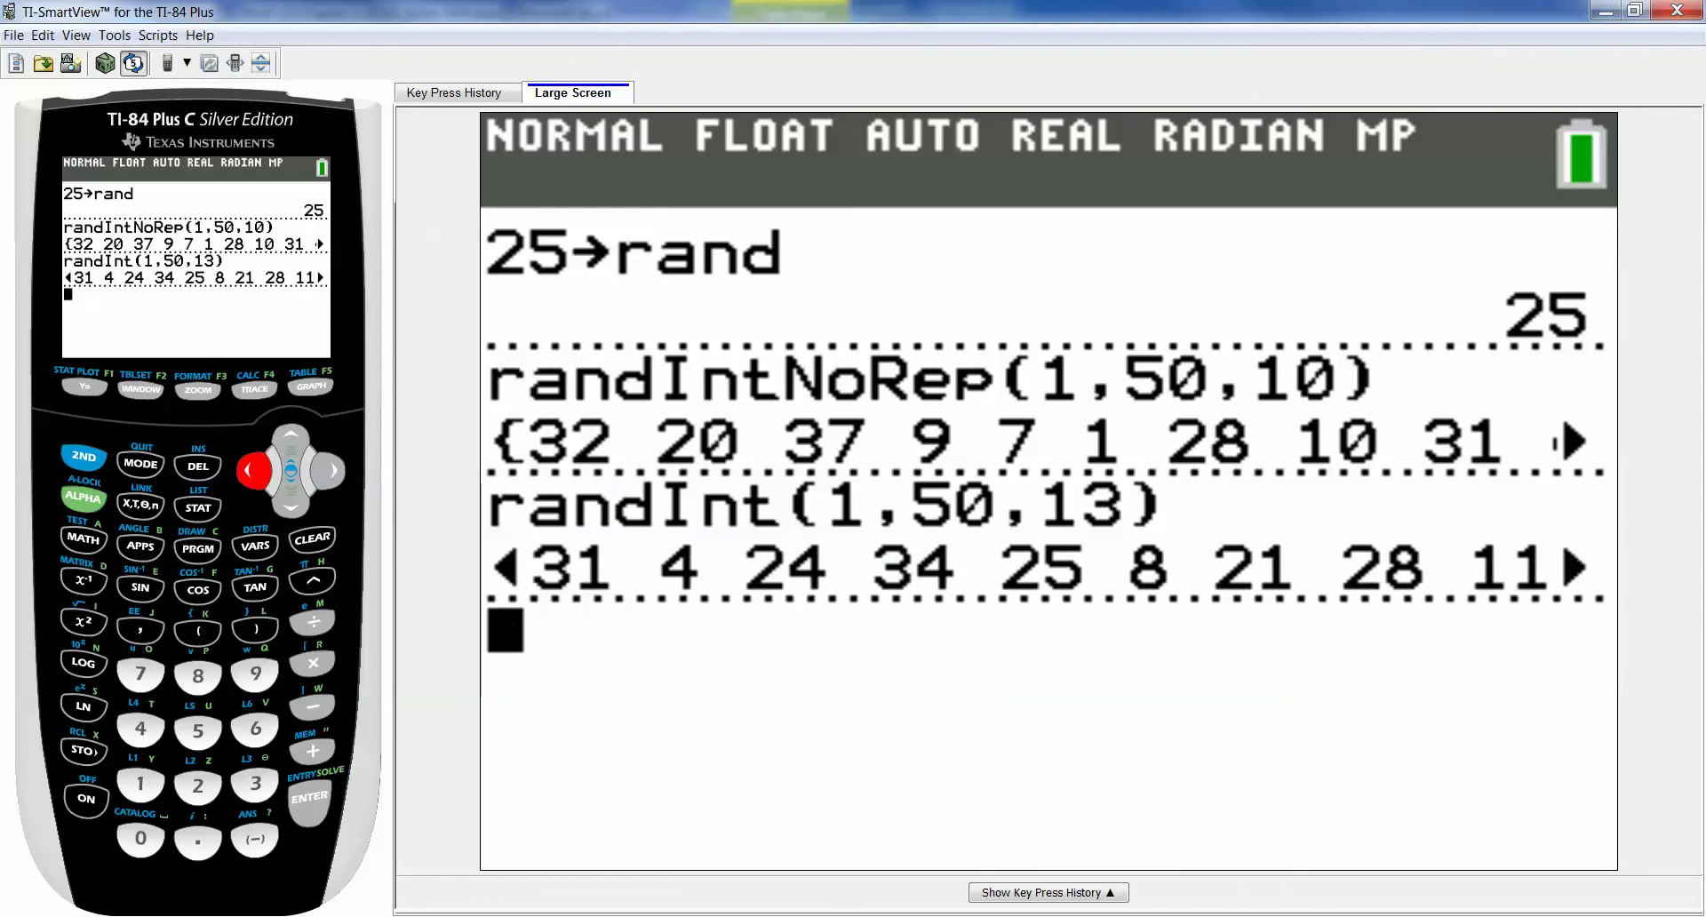
key(Left)
key(Left)
key(Left)
key(Left)
key(Left)
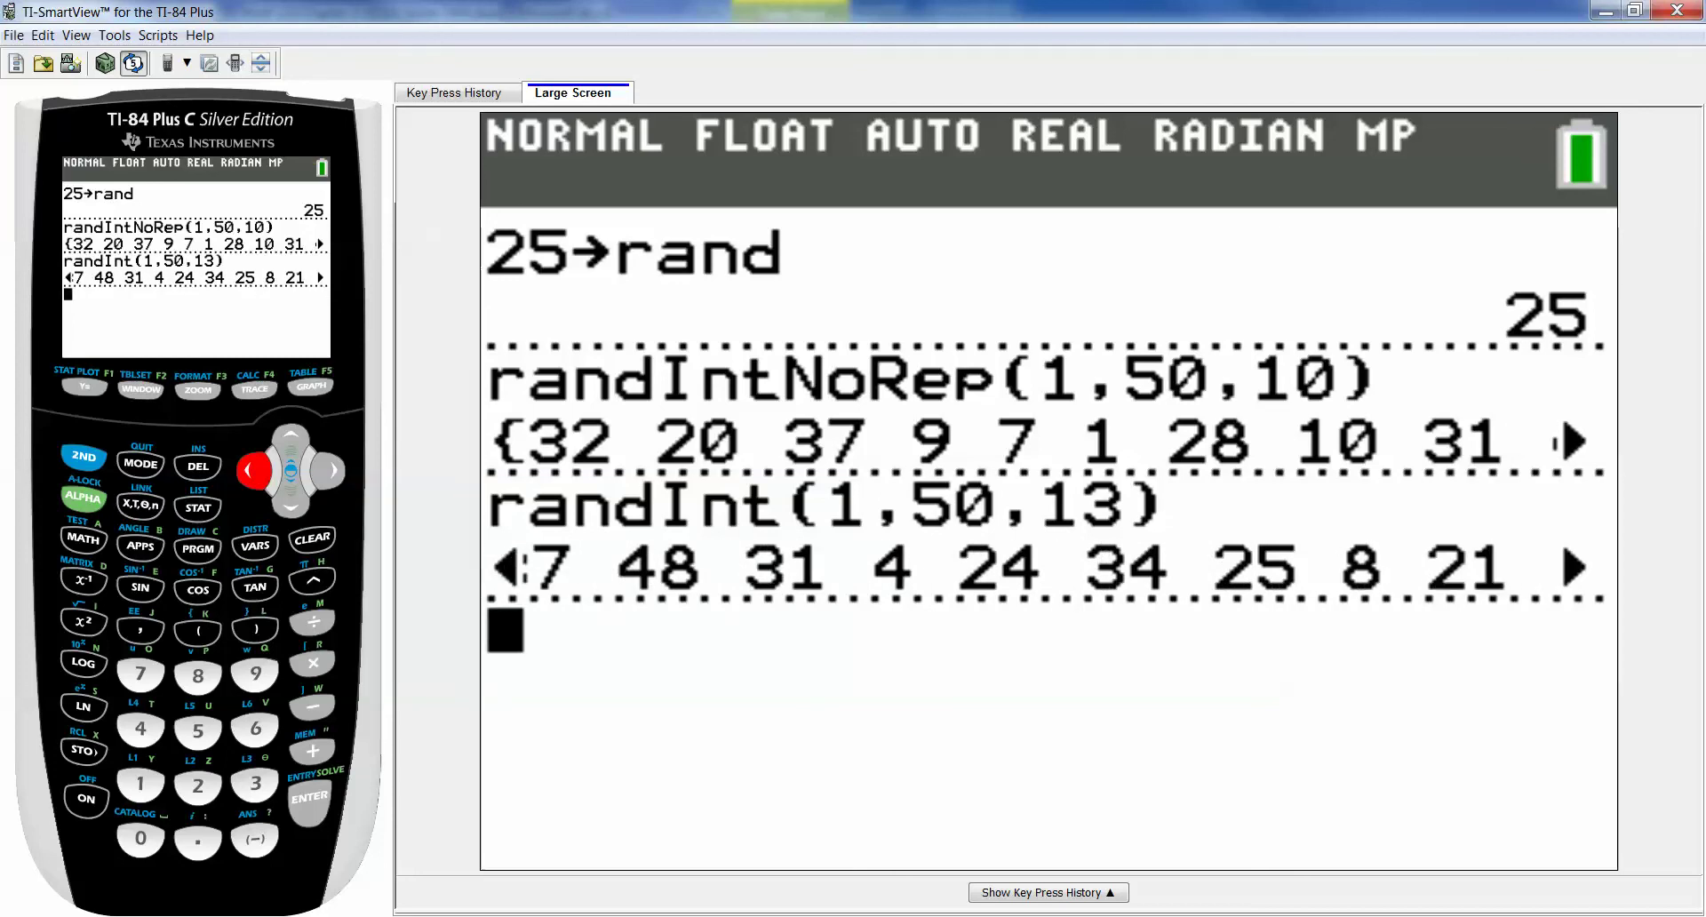
key(Left)
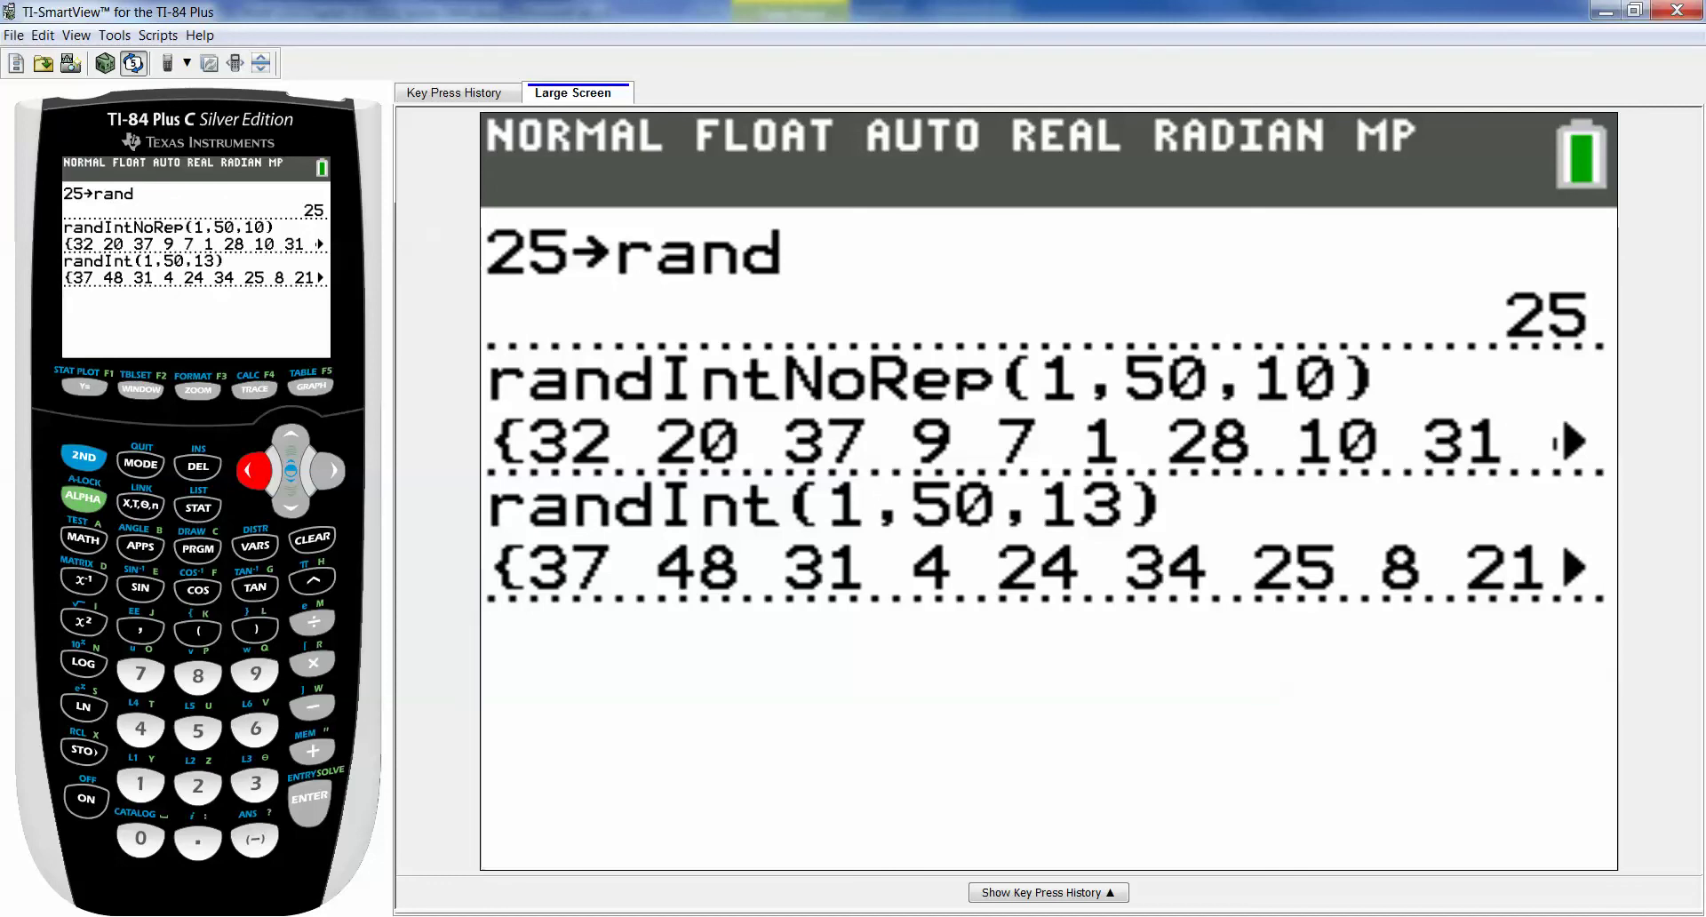
- Switch the emulator to the TI-84 Plus Silver Edition and insert randIntNoRep( on its home screen
click(135, 65)
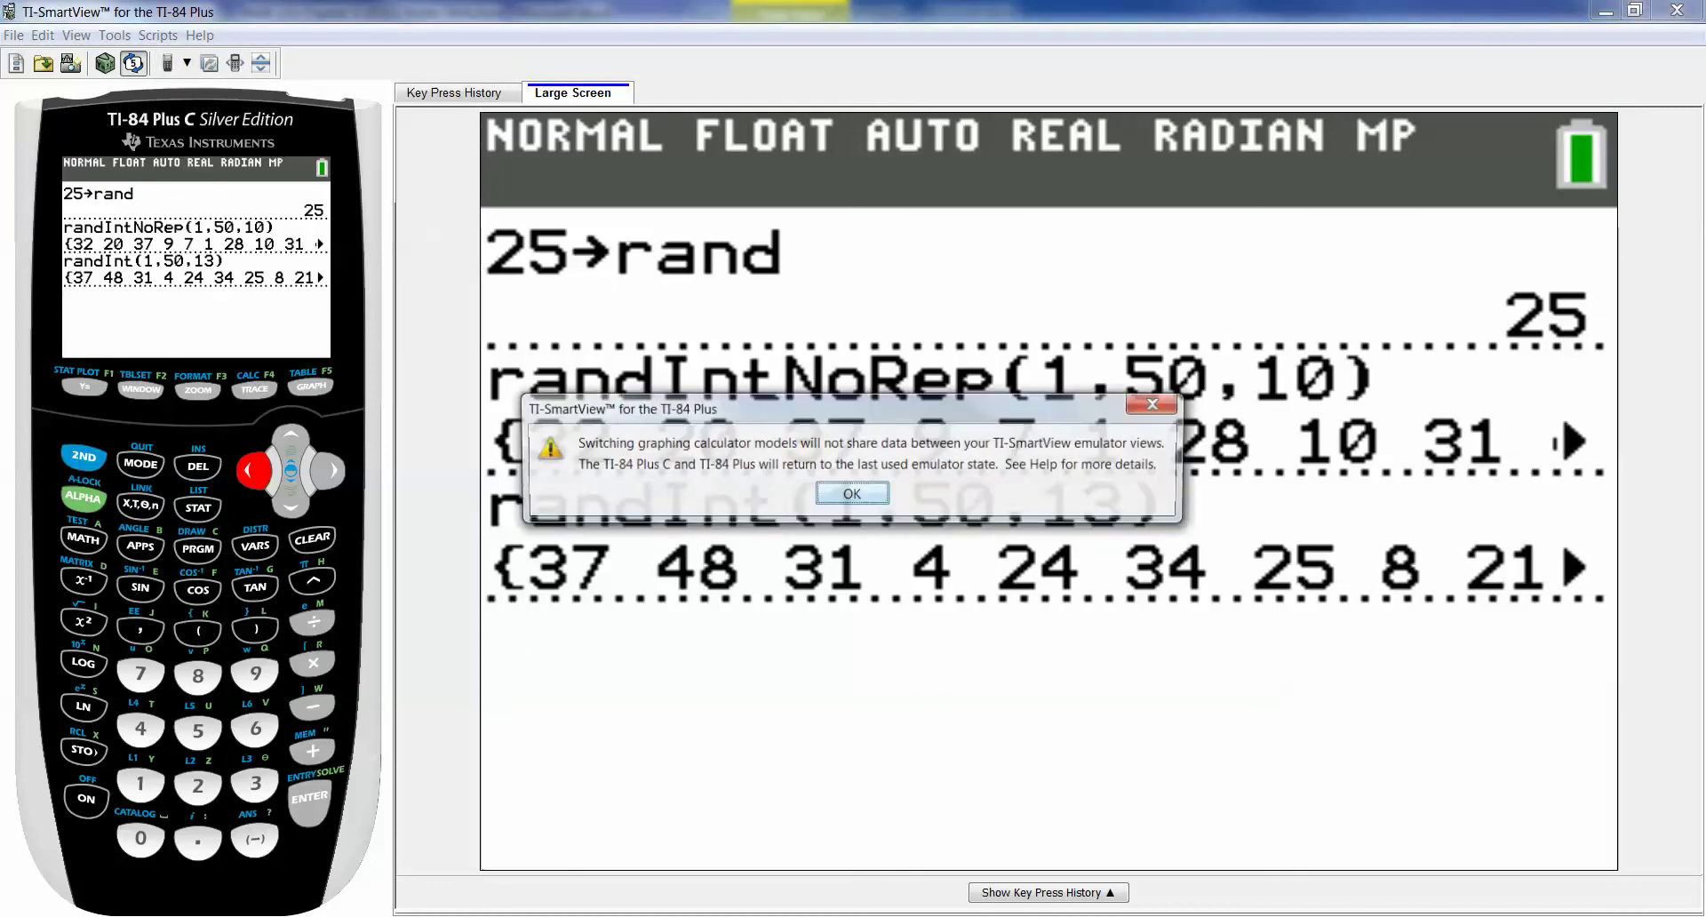
key(Return)
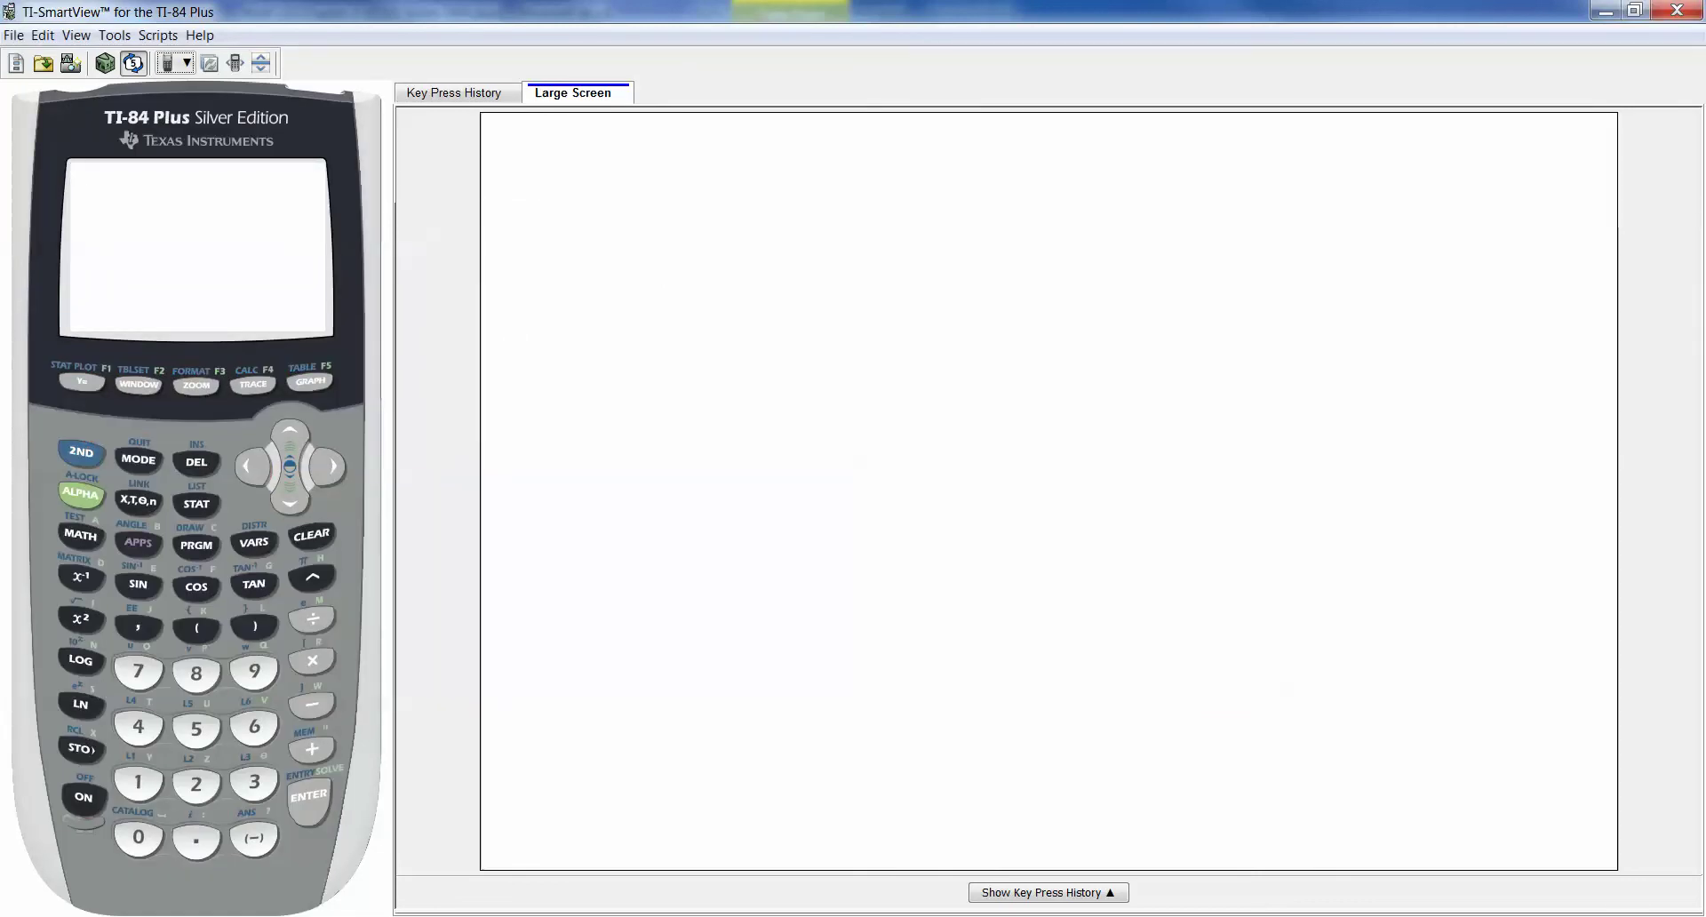
key(m)
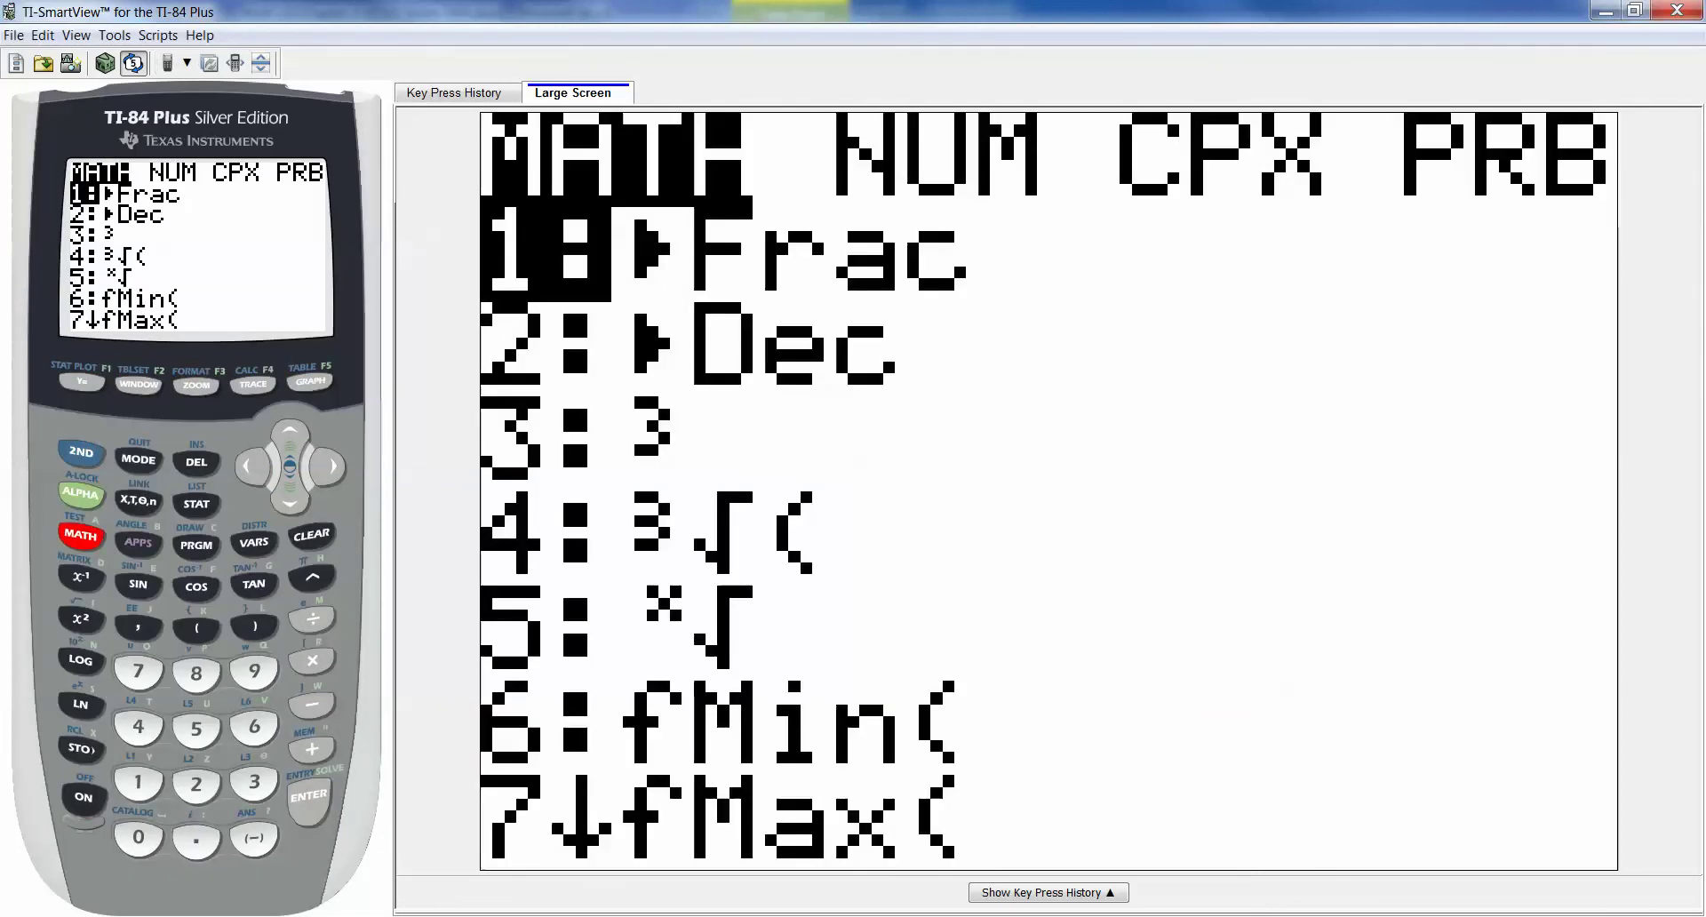
key(Left)
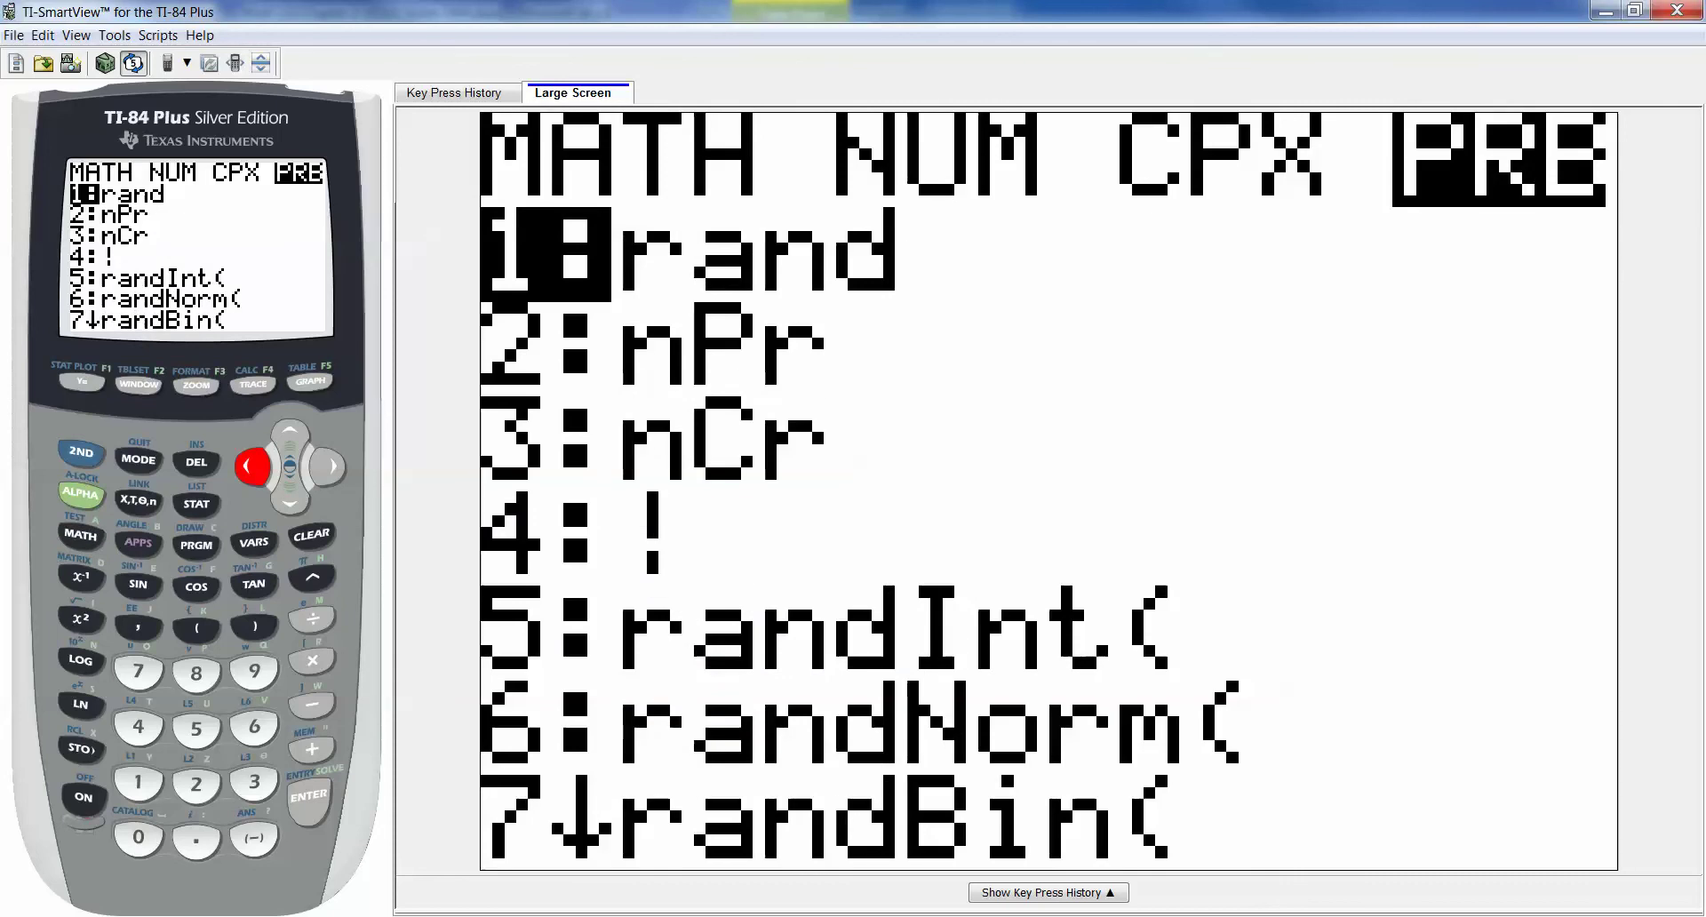
key(Up)
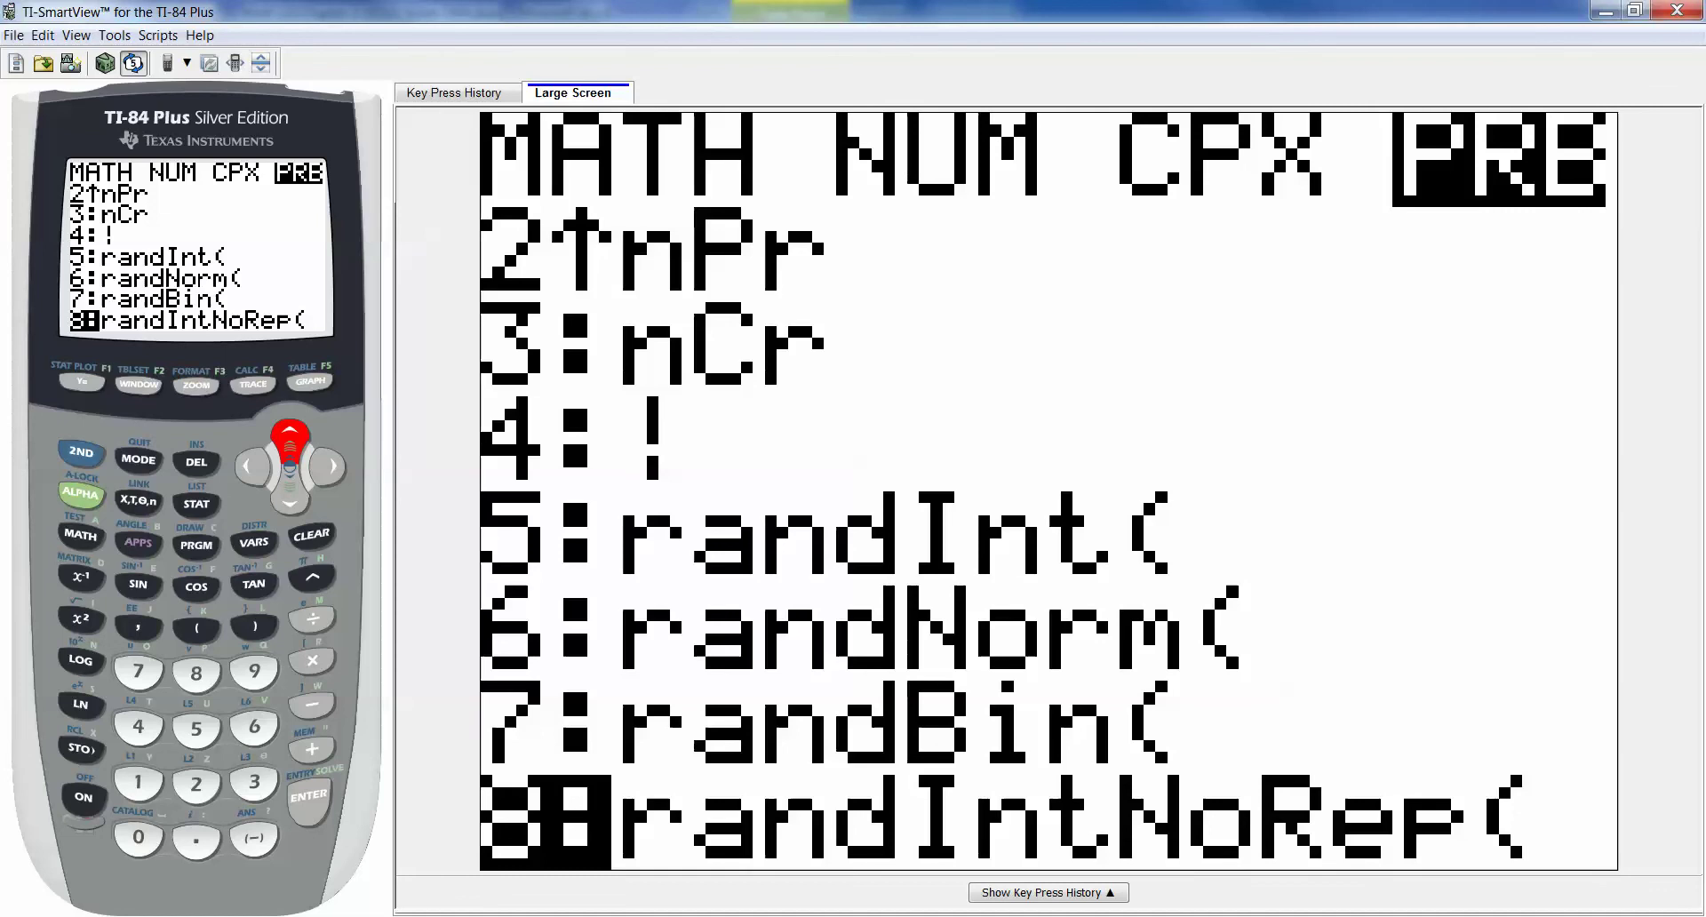
key(8)
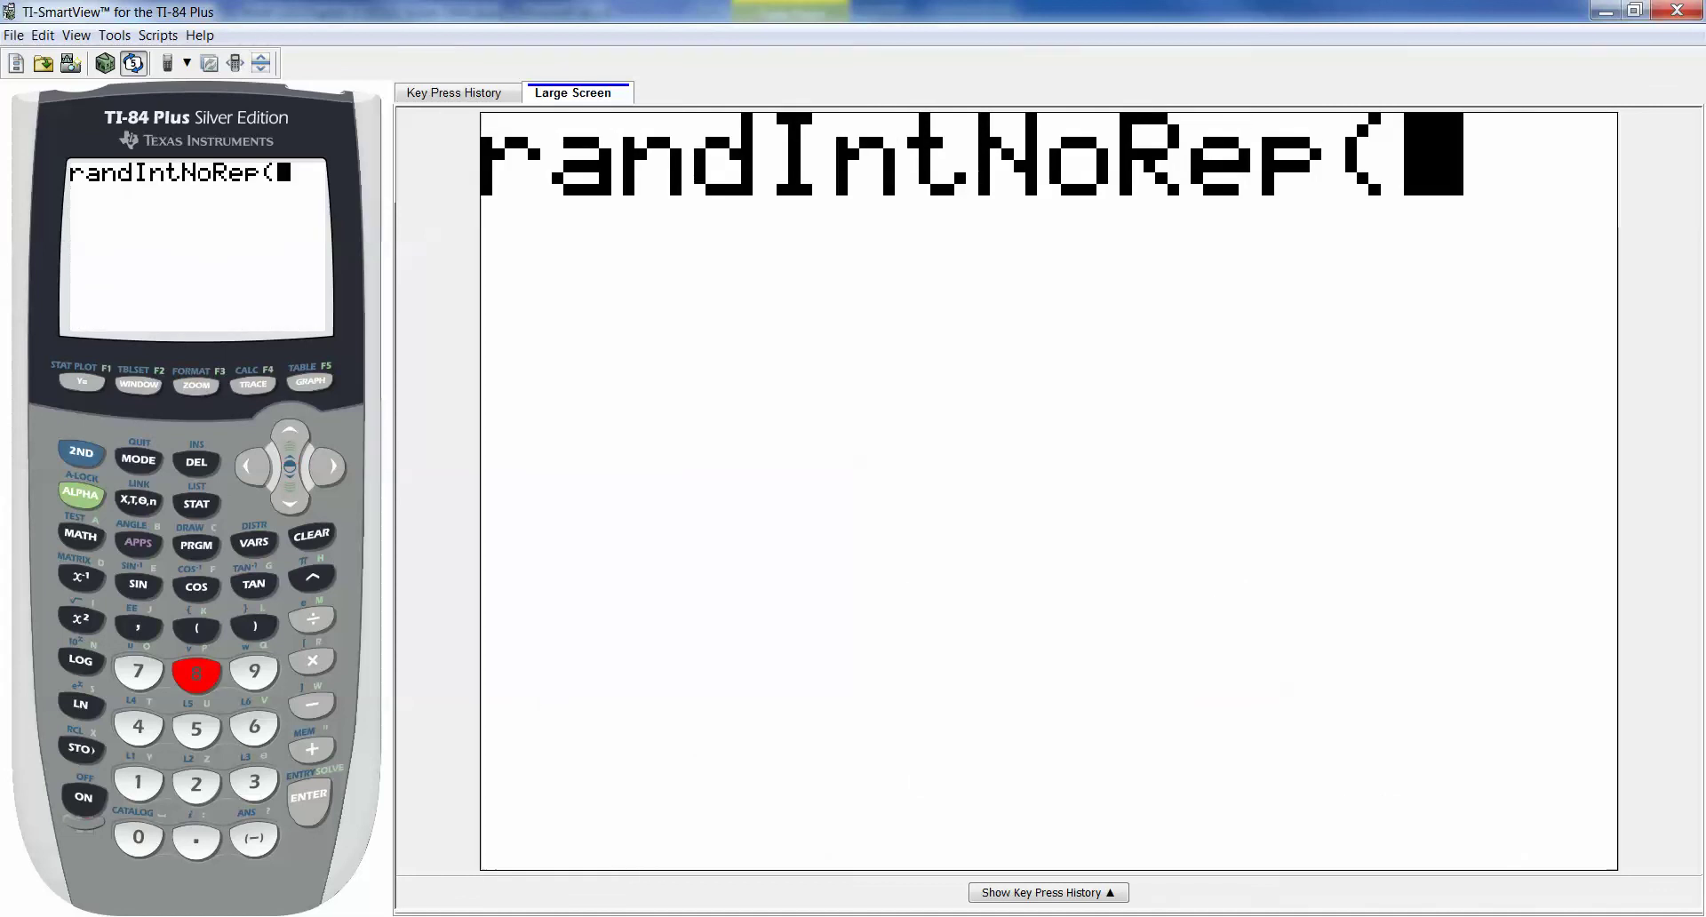
- Run randIntNoRep(1,50), scroll through its no-repeat list, and start entering 25 to store
text(1)
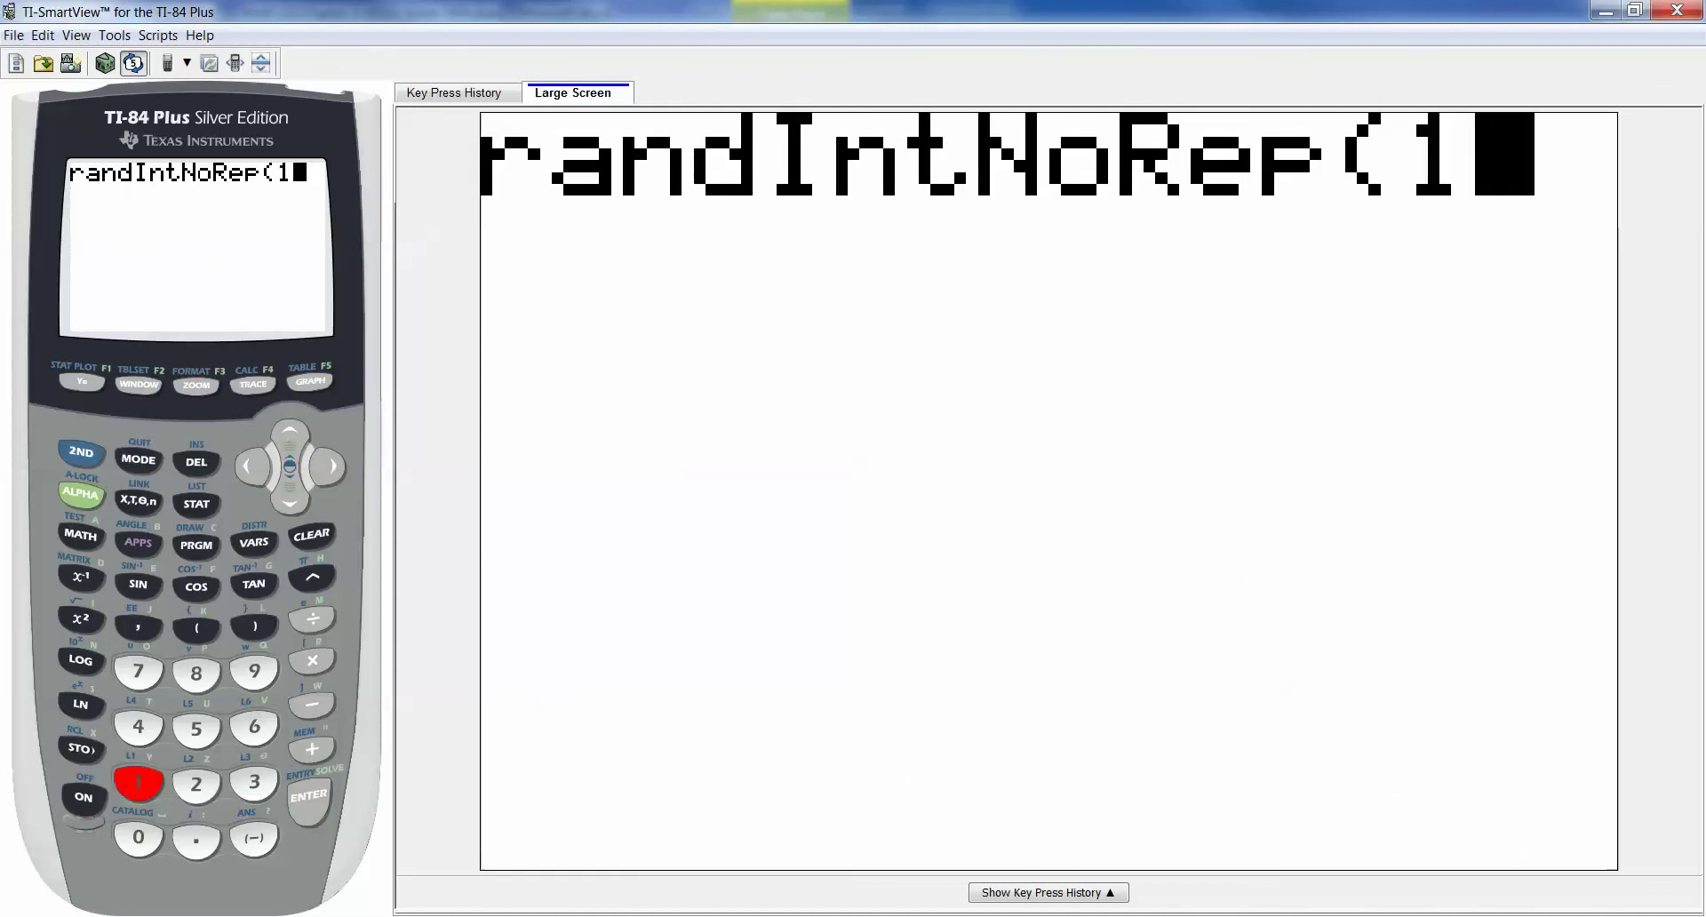
text(,50)
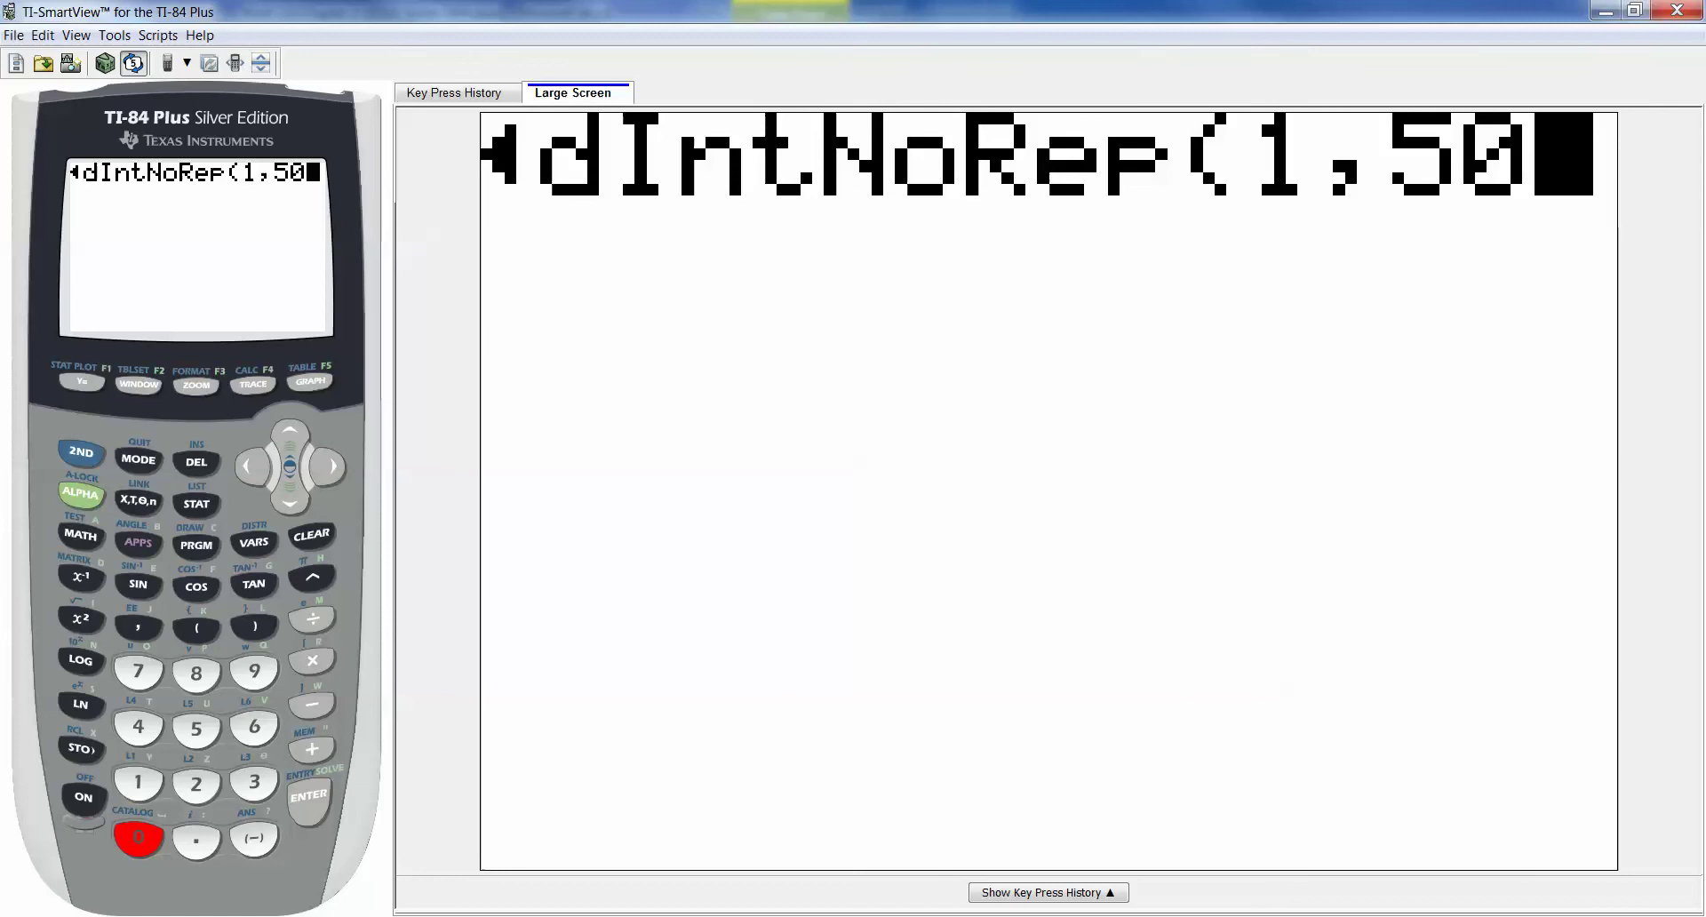
text())
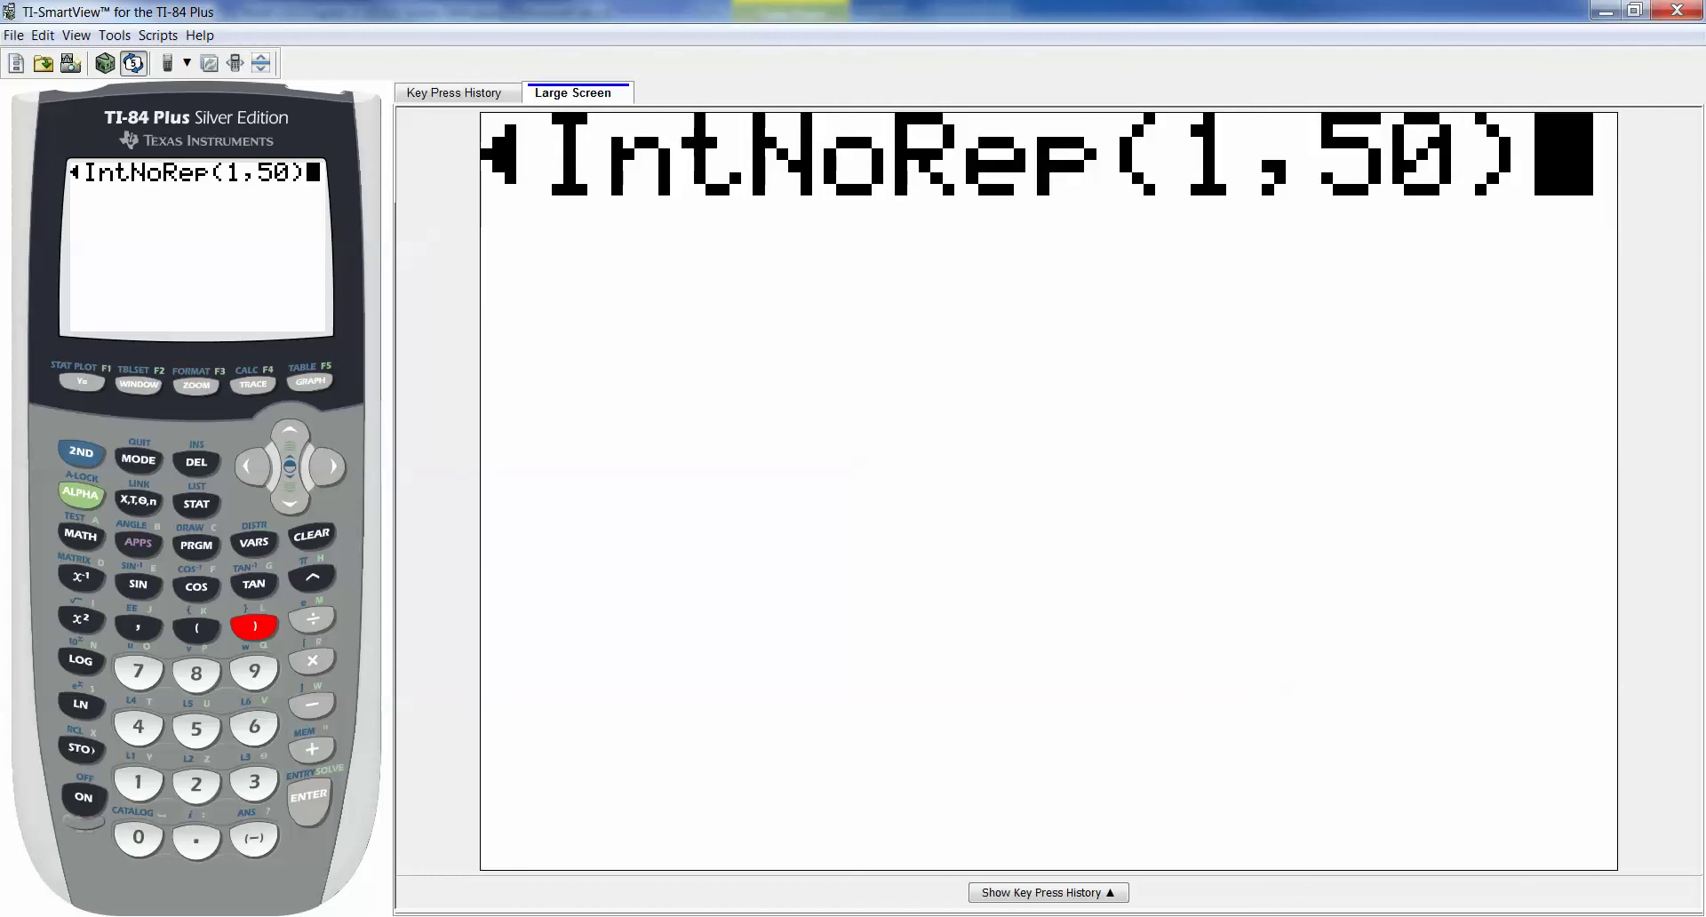
key(Return)
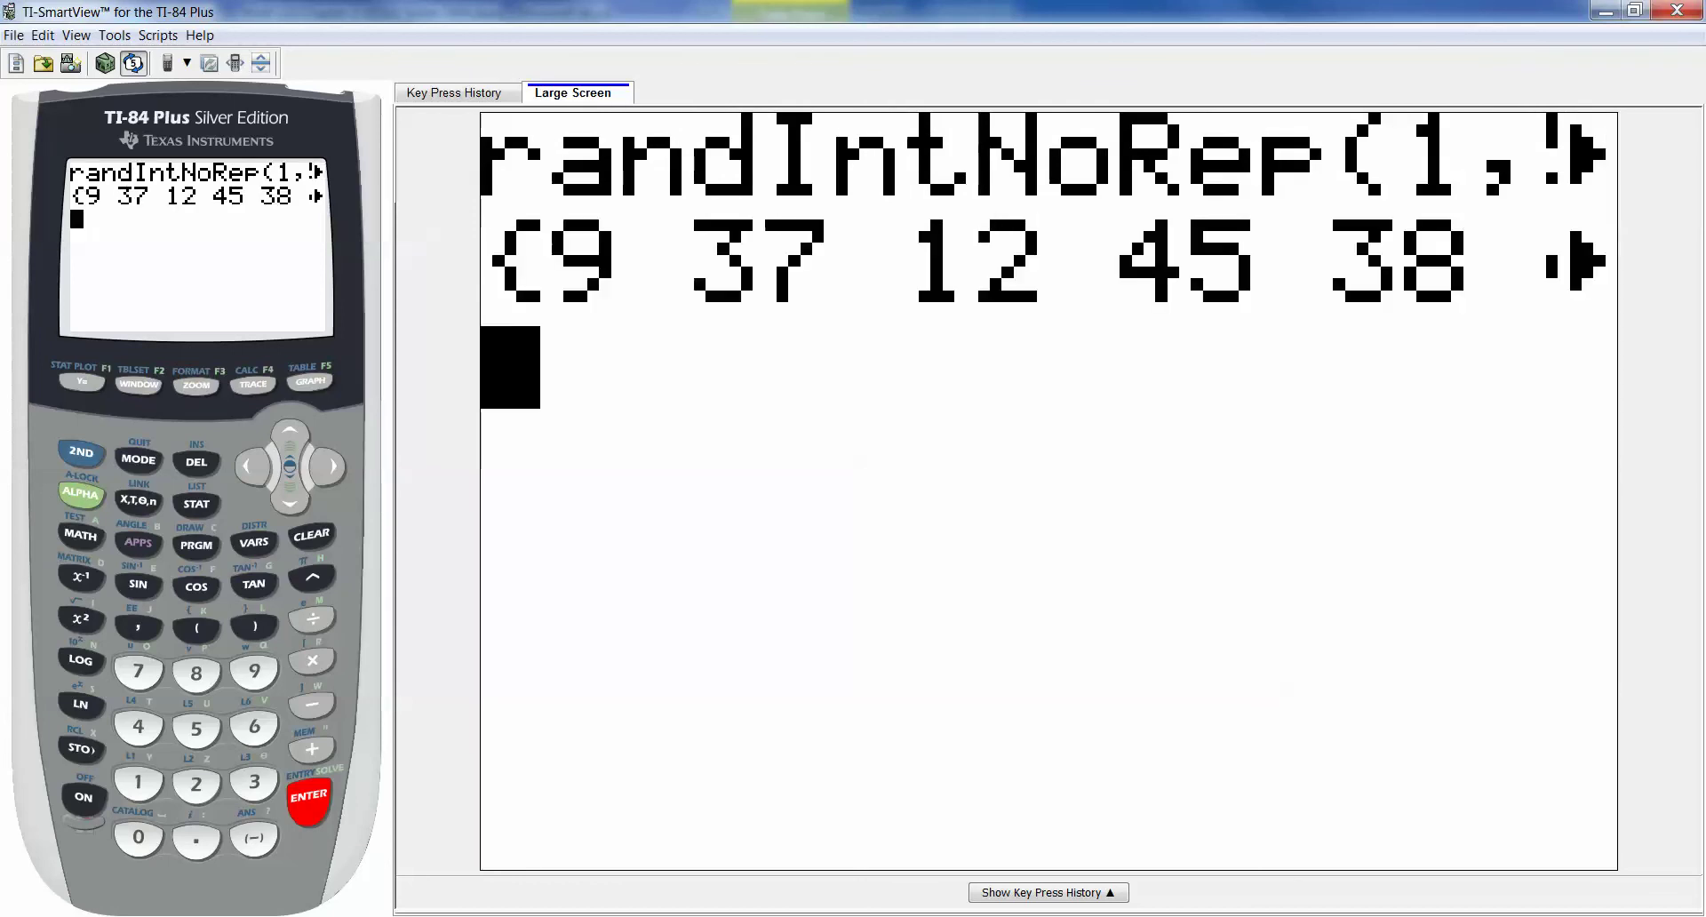
key(Right)
key(Right)
key(Right)
key(Right)
key(Right)
key(Right)
key(Right)
key(Right)
key(Right)
key(Right)
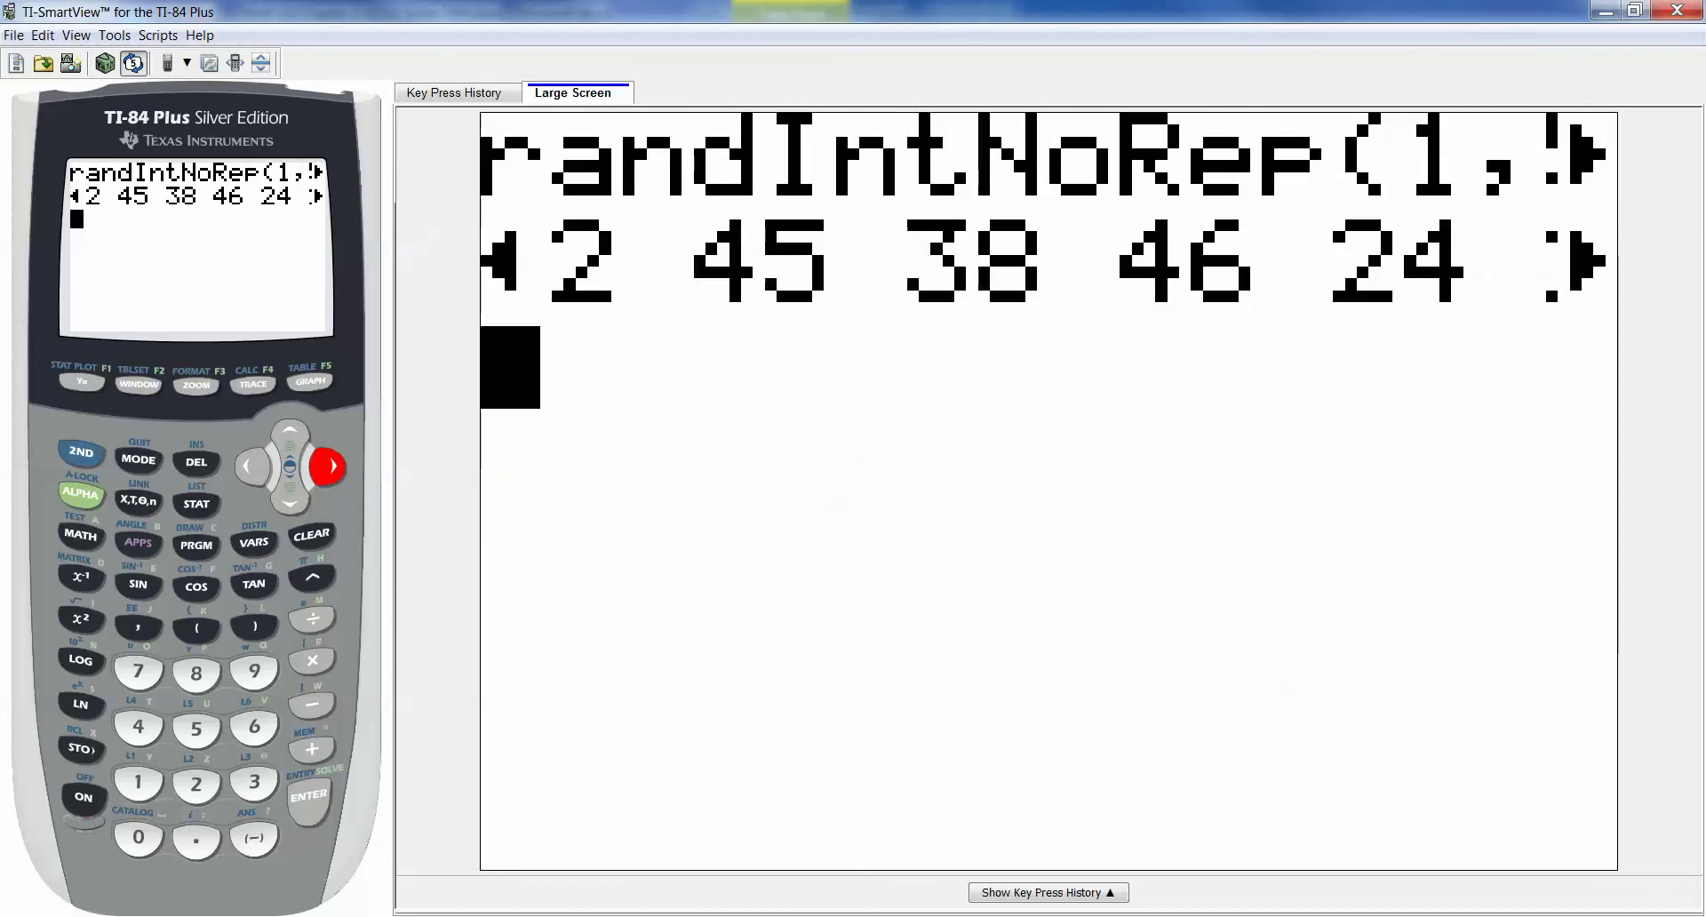
key(Right)
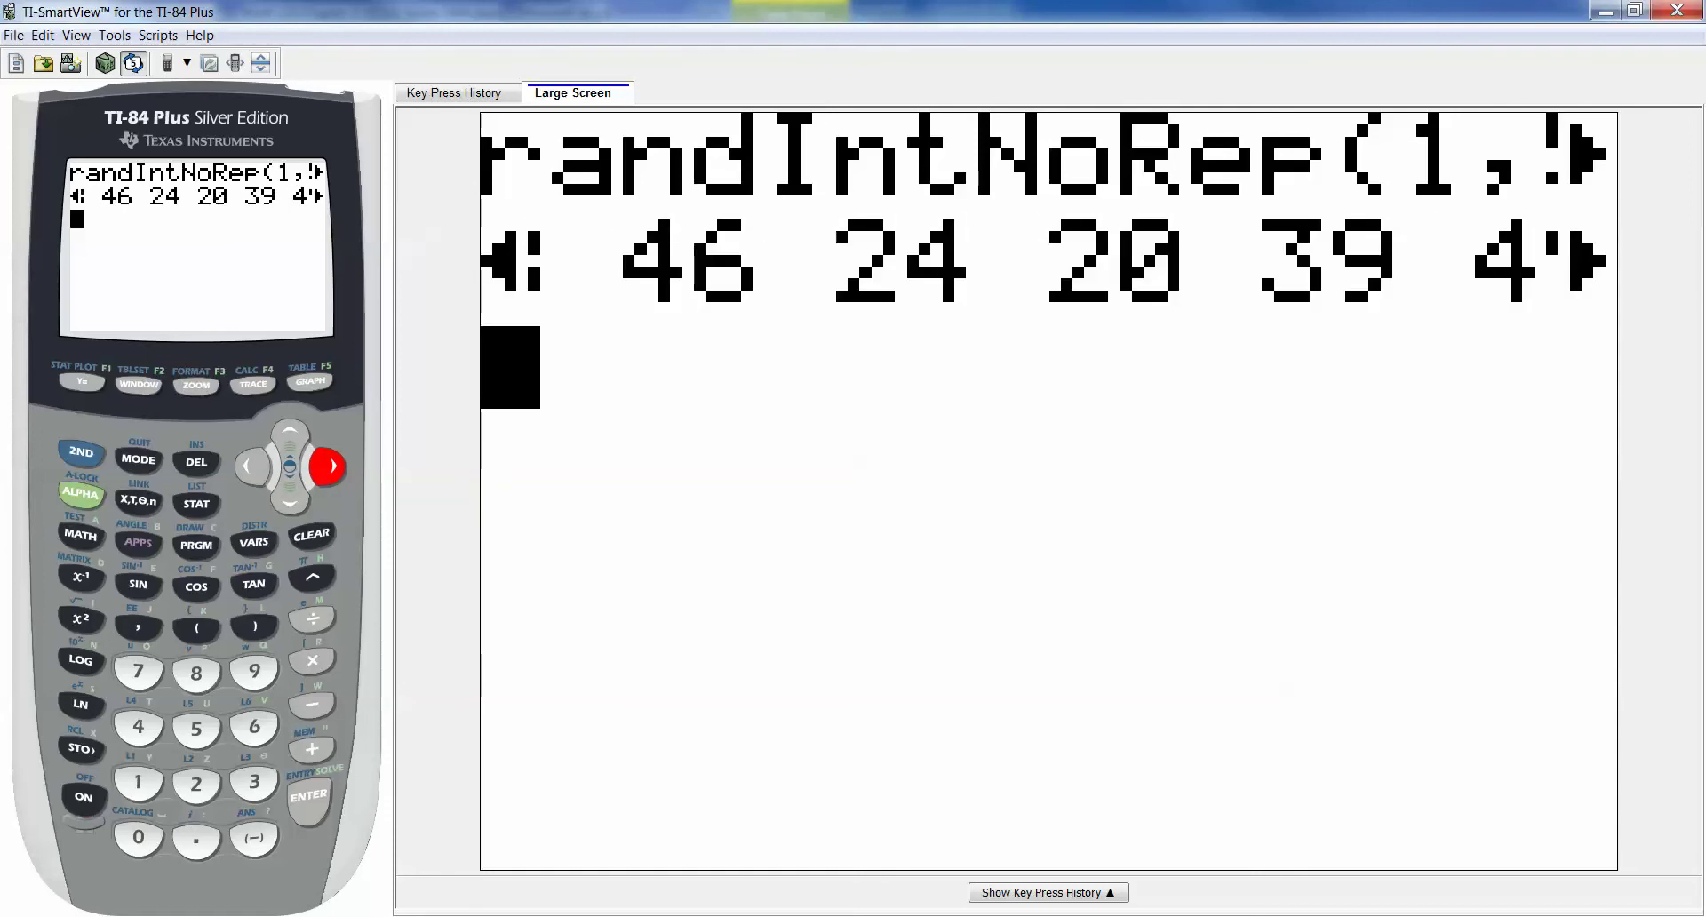
key(Left)
key(Left)
key(Left)
key(Left)
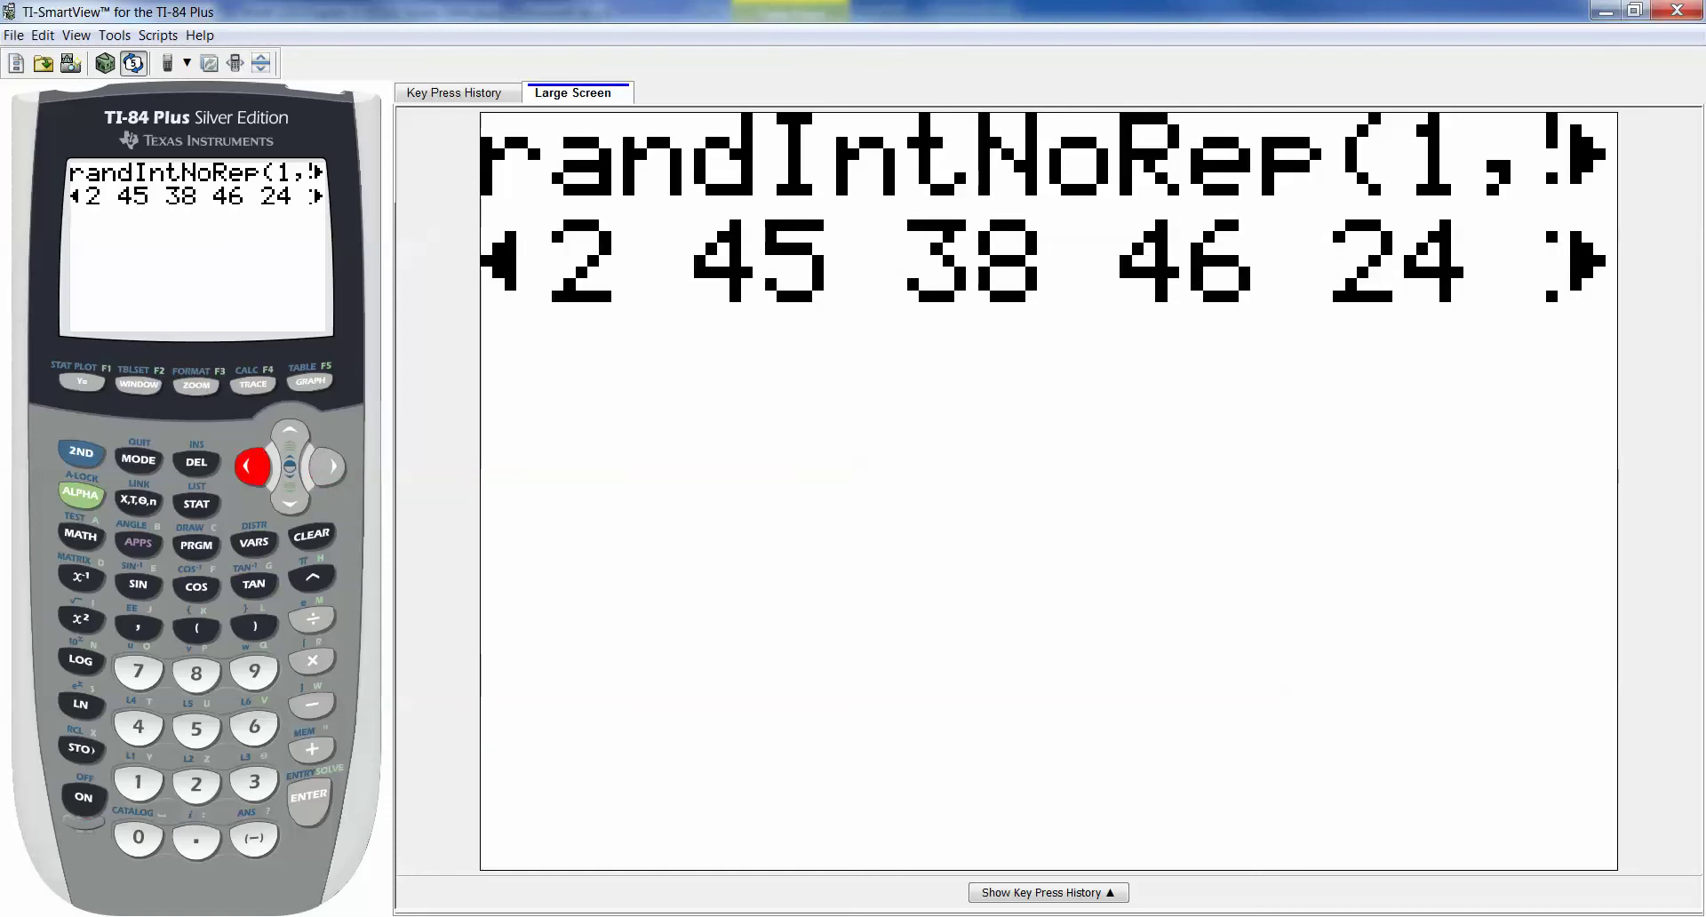
key(Left)
key(Left)
key(Left)
key(Left)
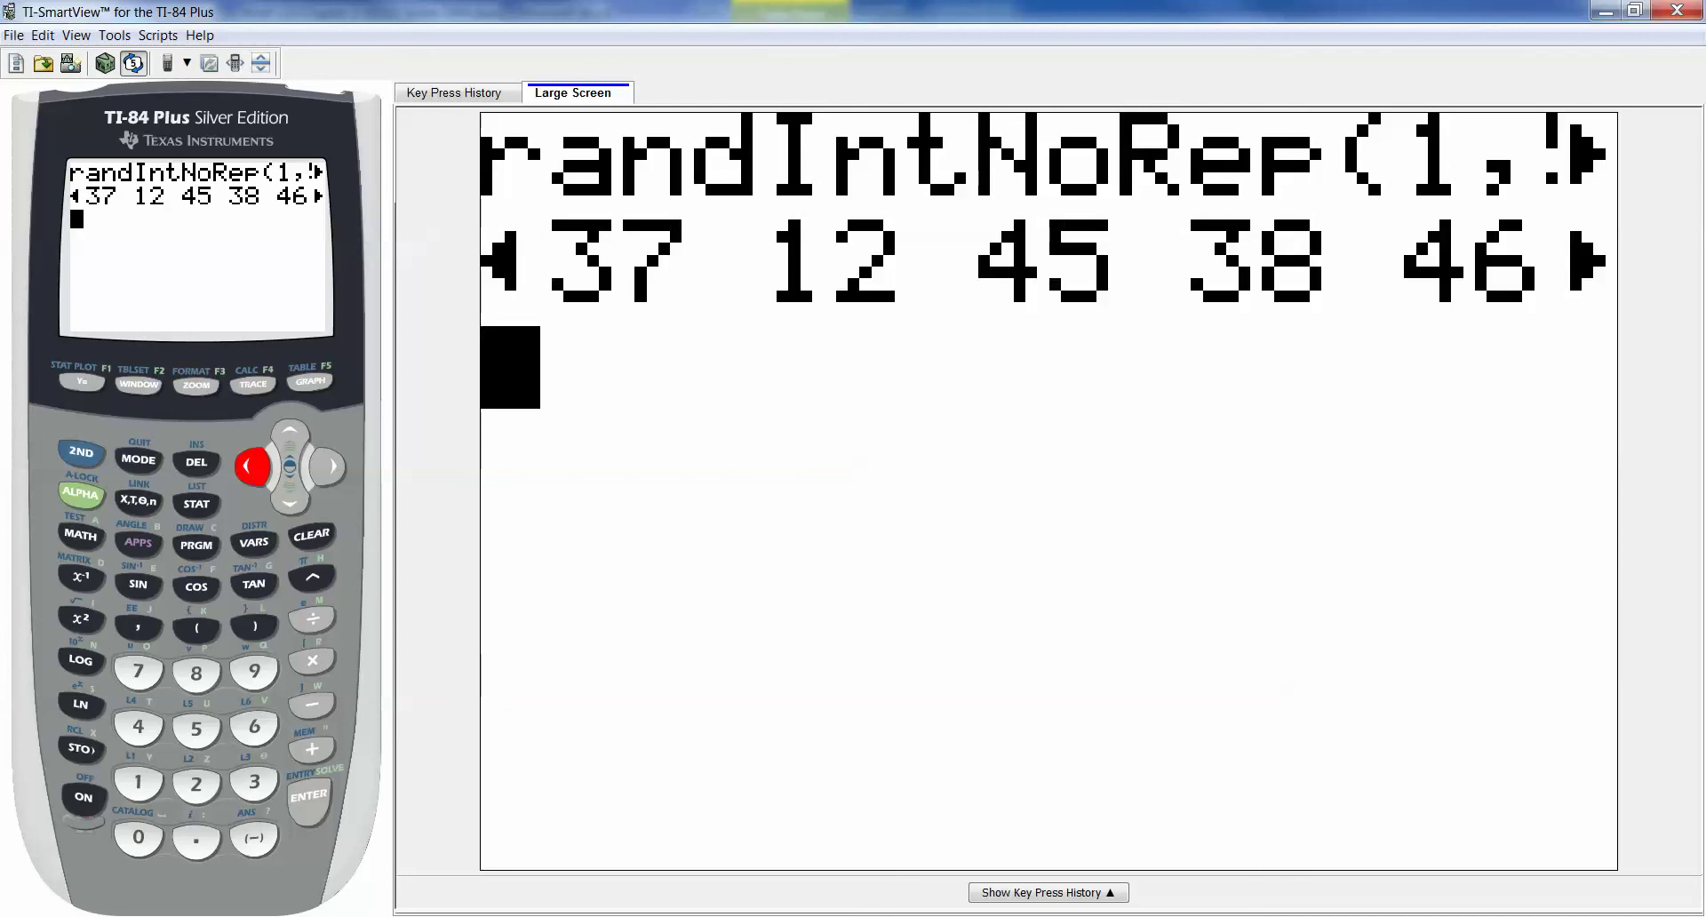
text(25)
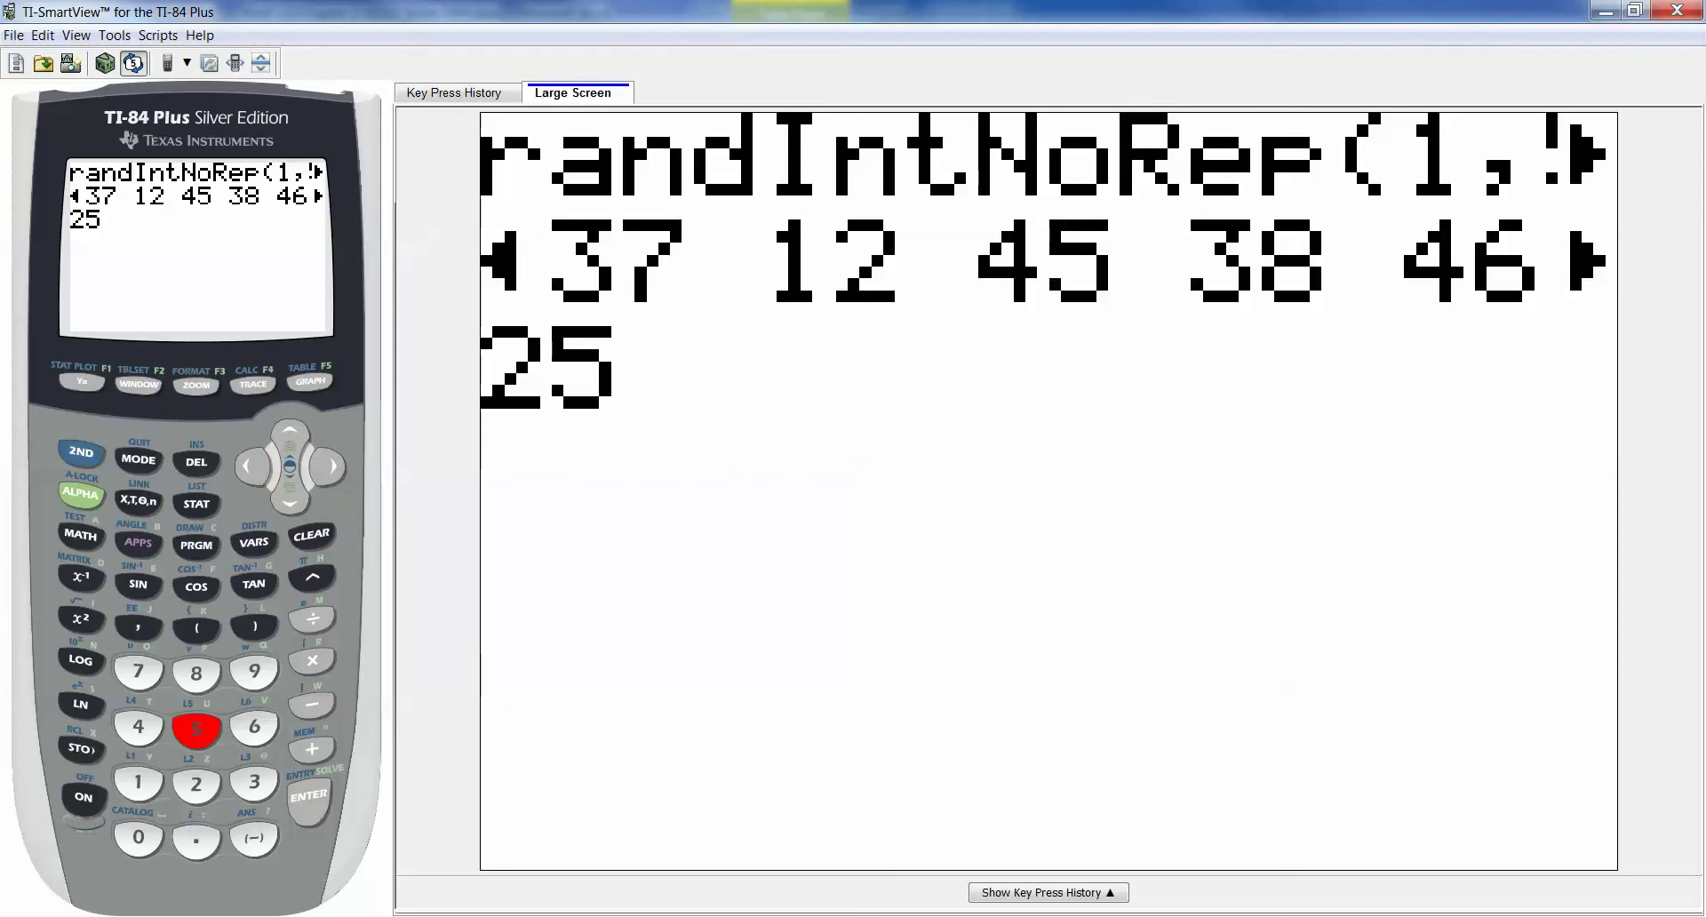
text(→m)
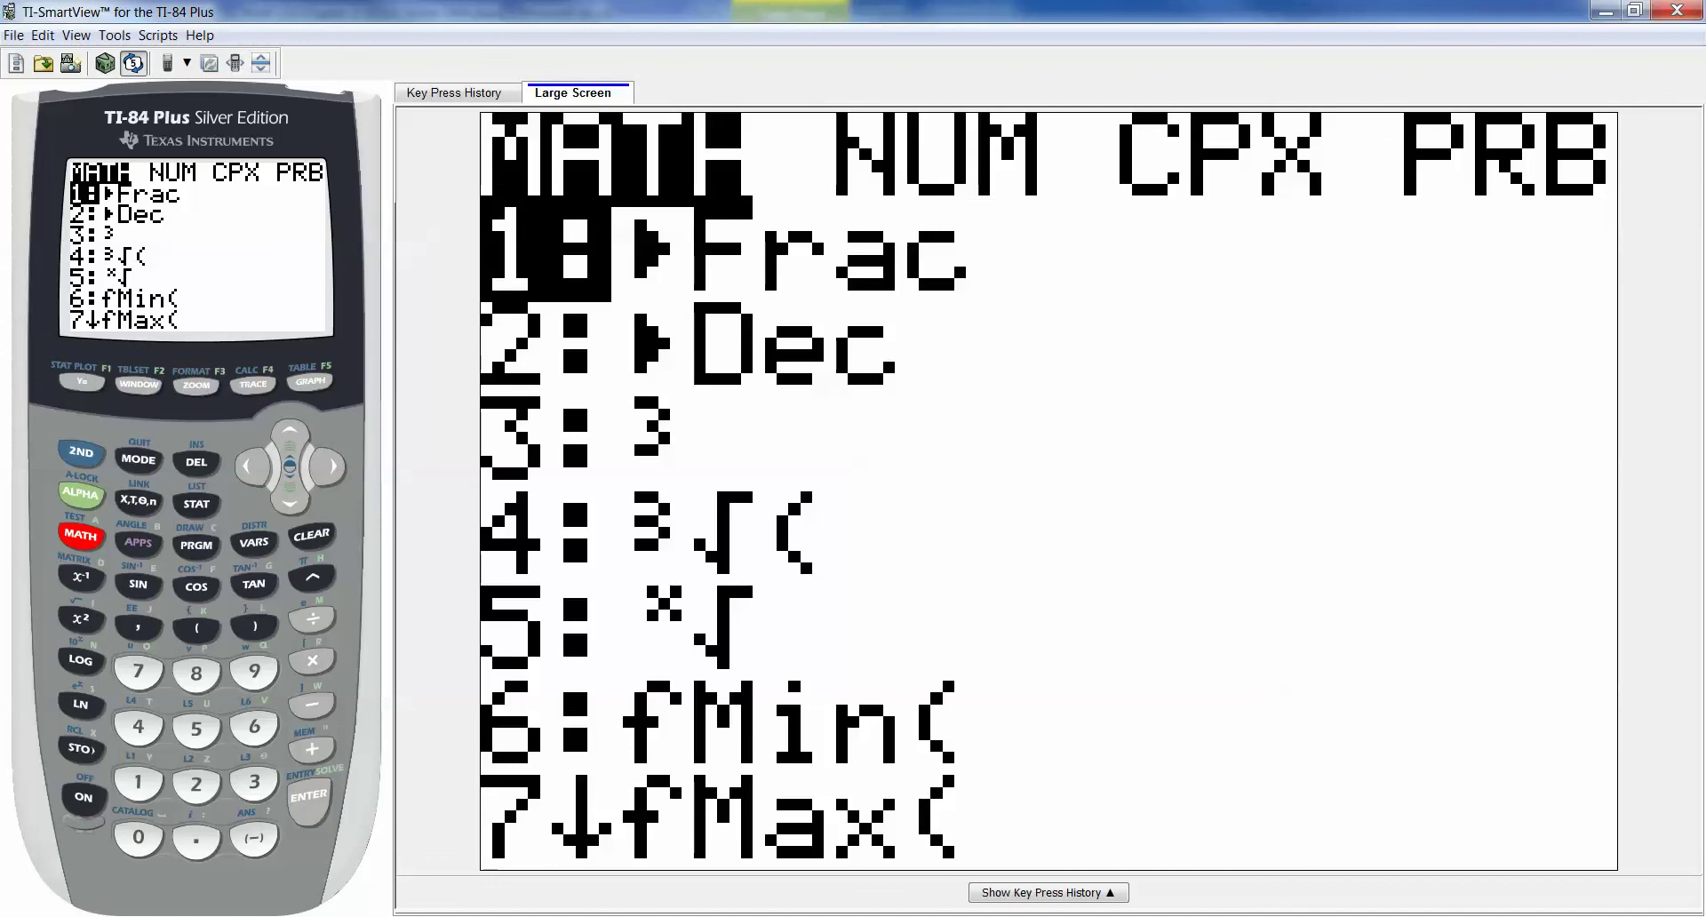
- Complete and run 25→rand from the PRB menu to reseed the generator with 25
key(Left)
key(1)
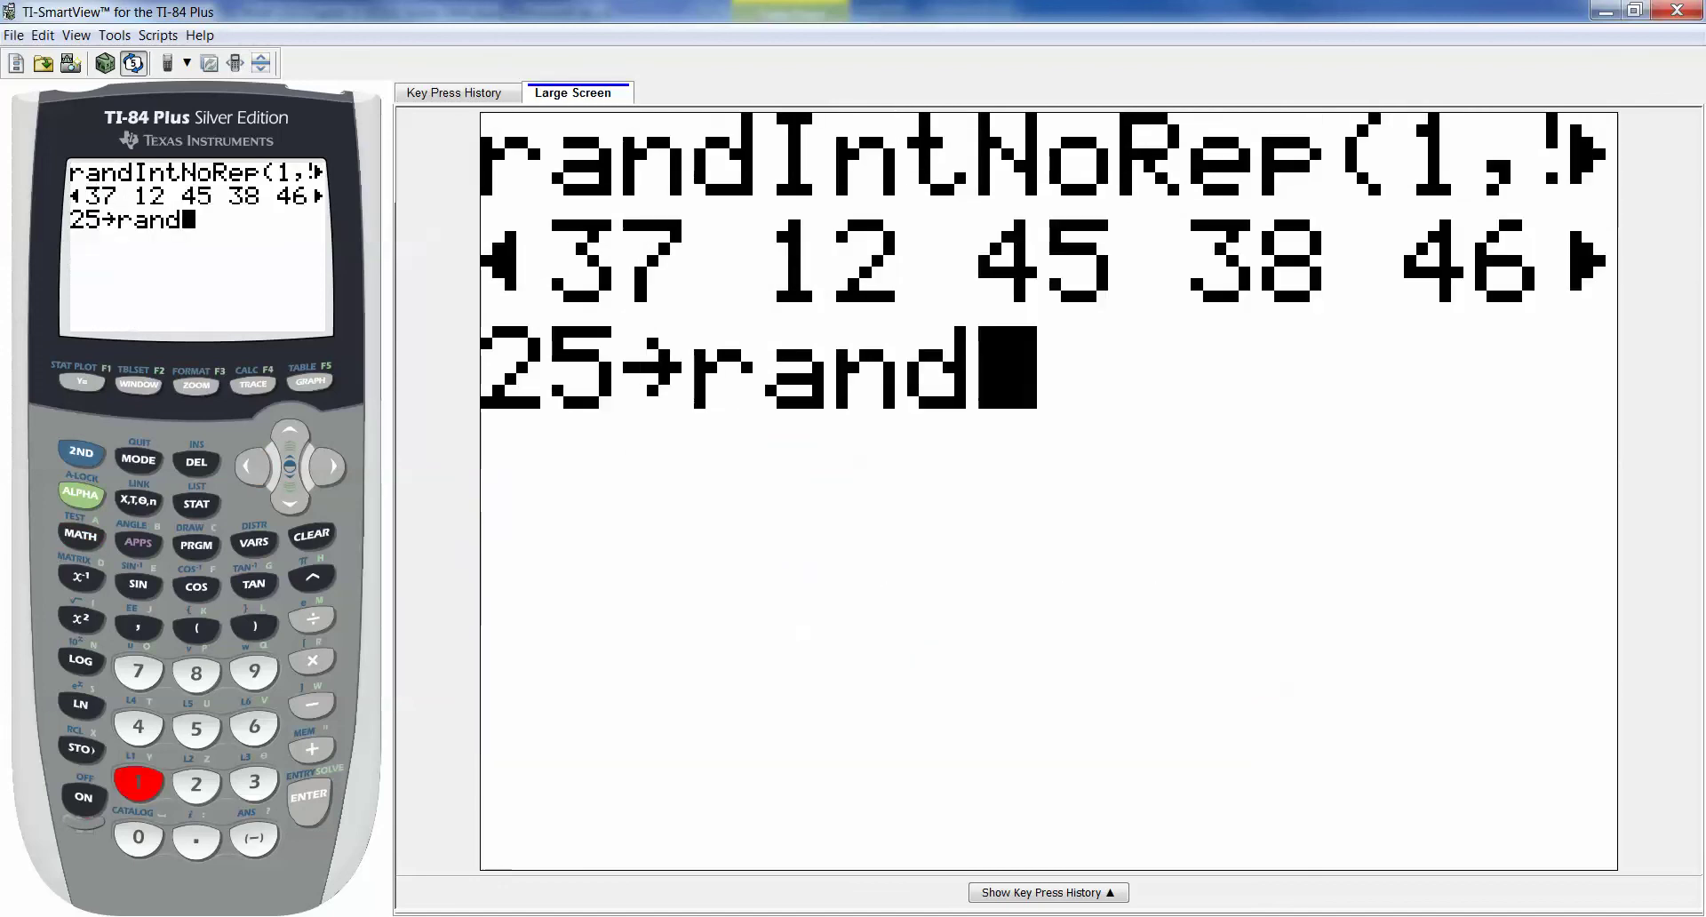
key(Return)
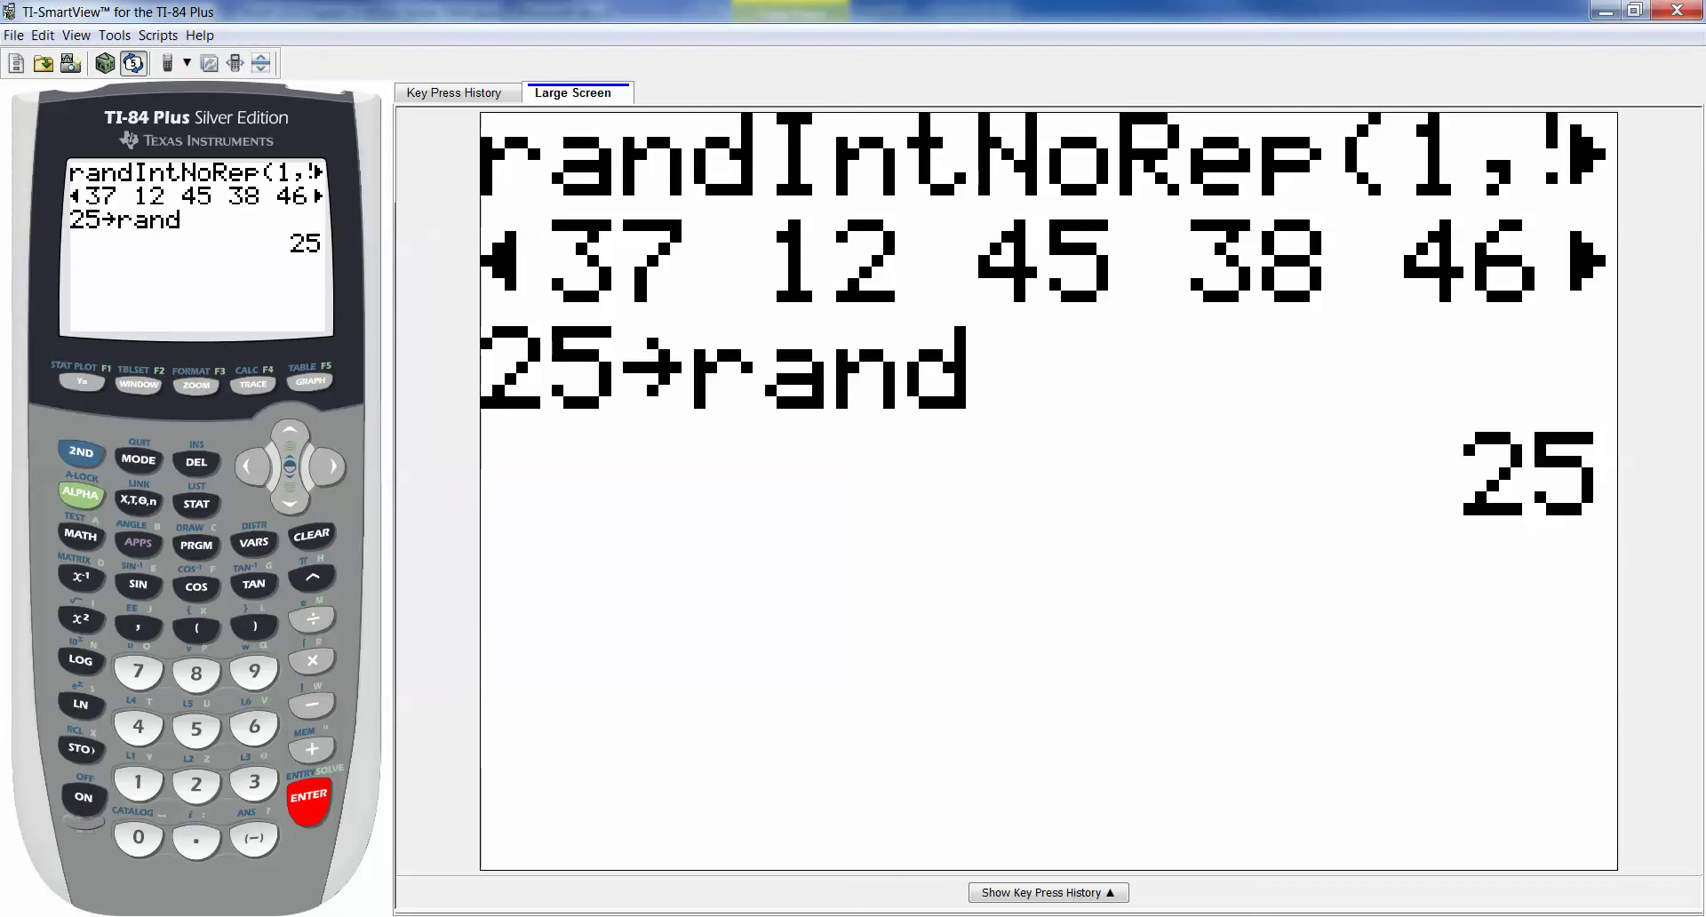
key(m)
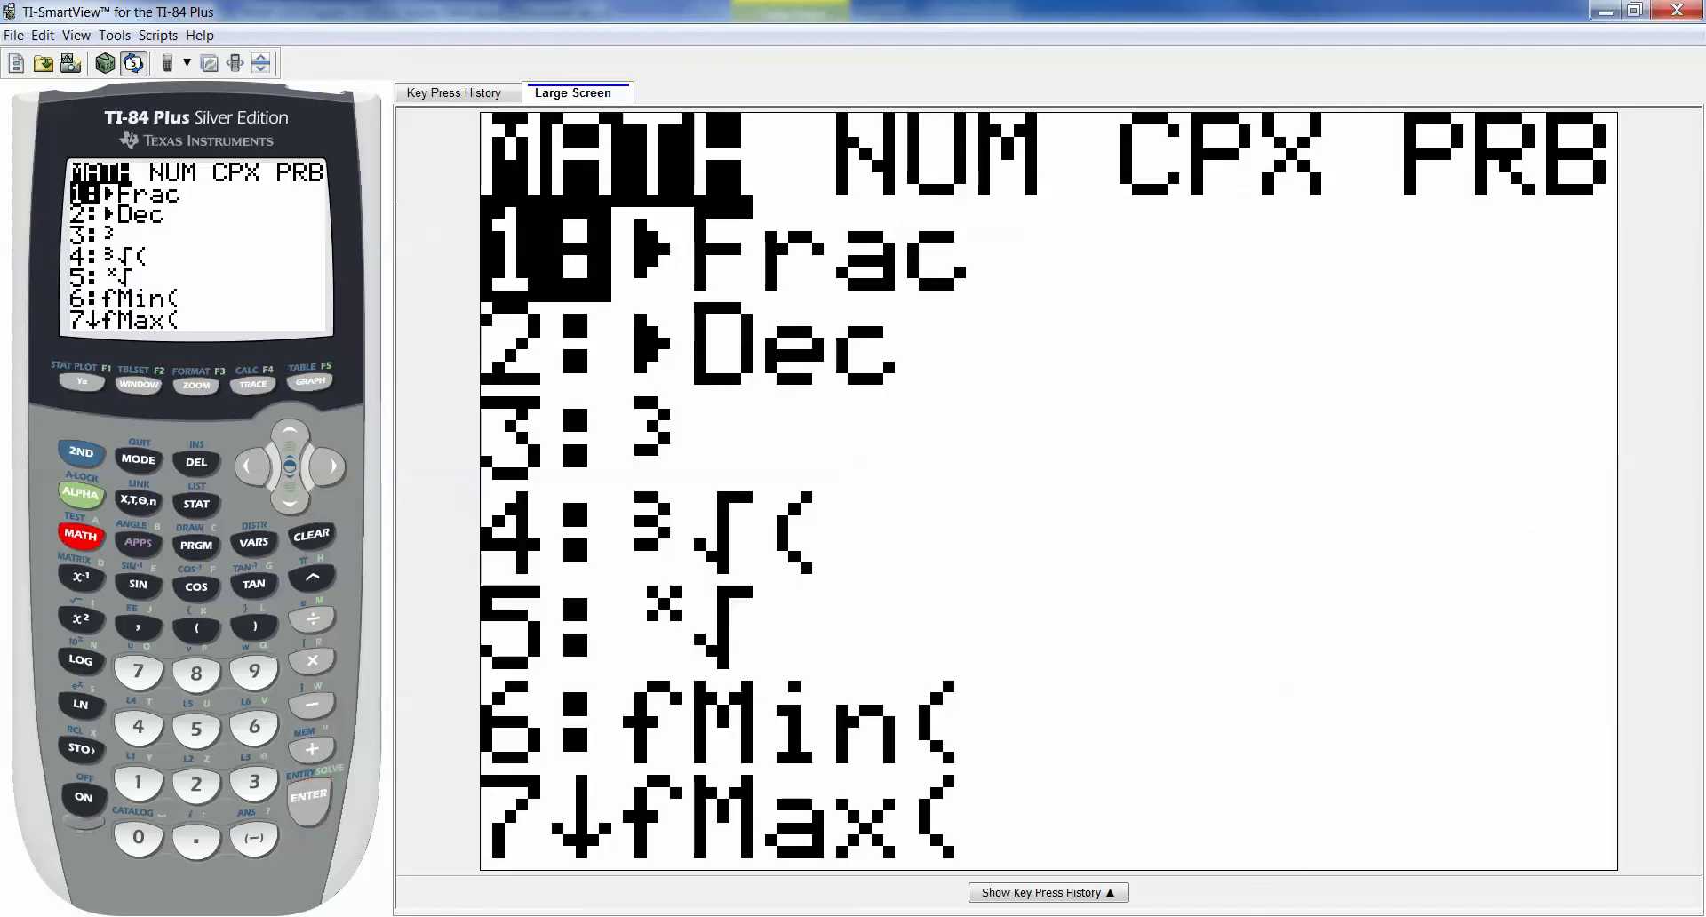
- Run randInt(1,50,13) from the PRB menu and scroll through the 13 resulting integers
key(Left)
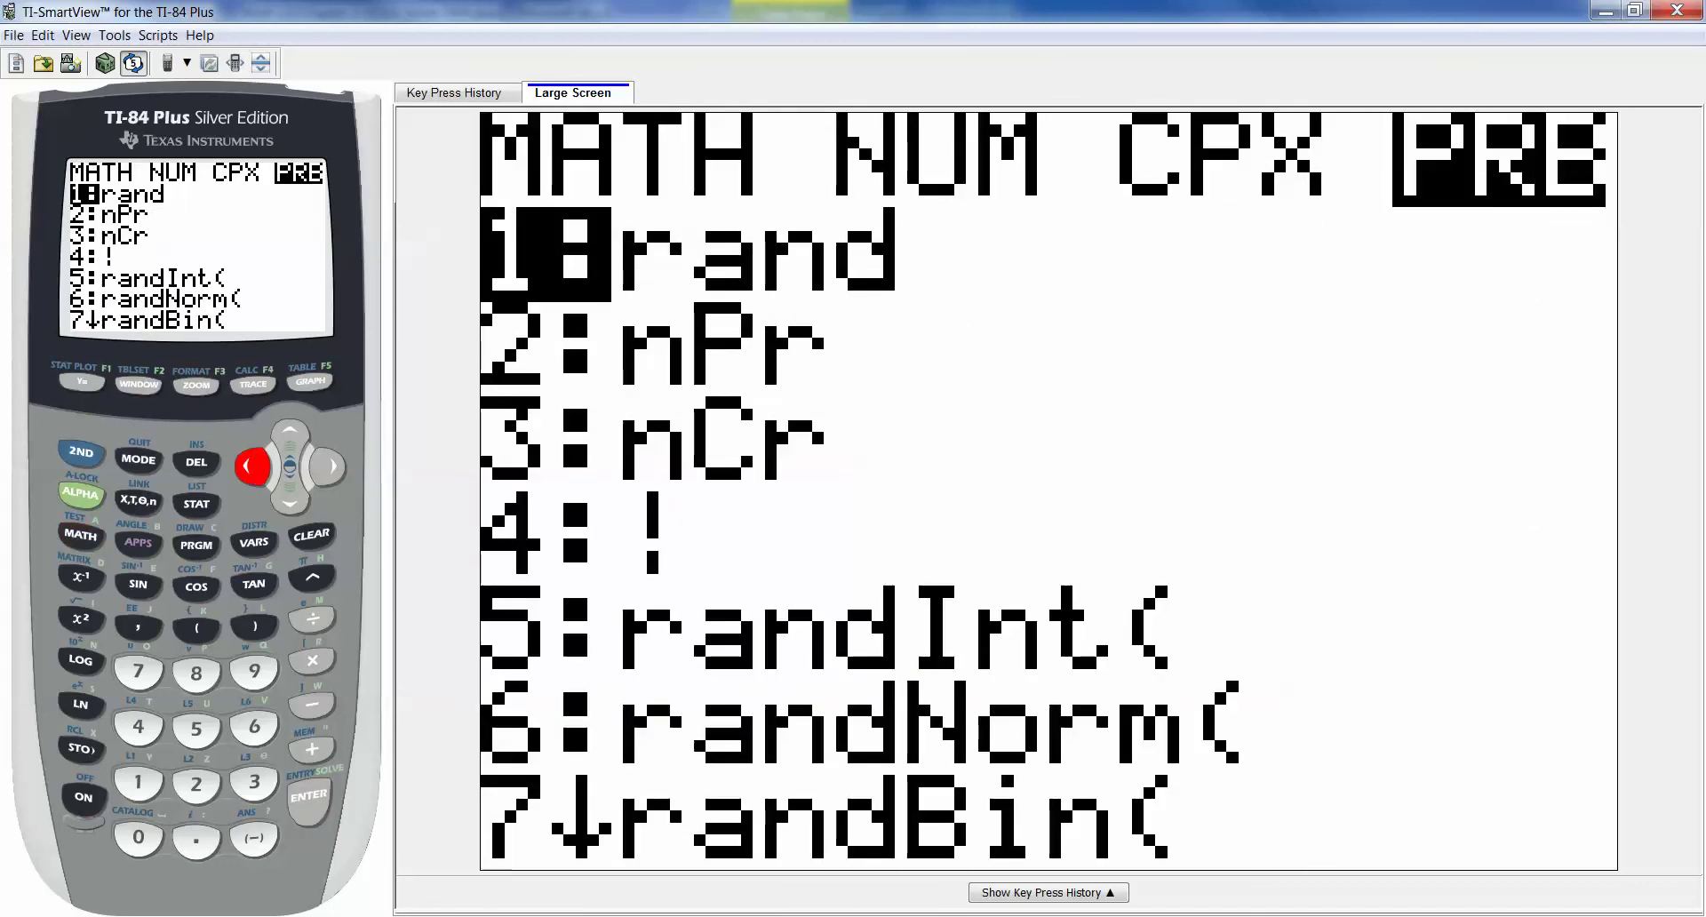
key(Down)
key(Down)
key(Down)
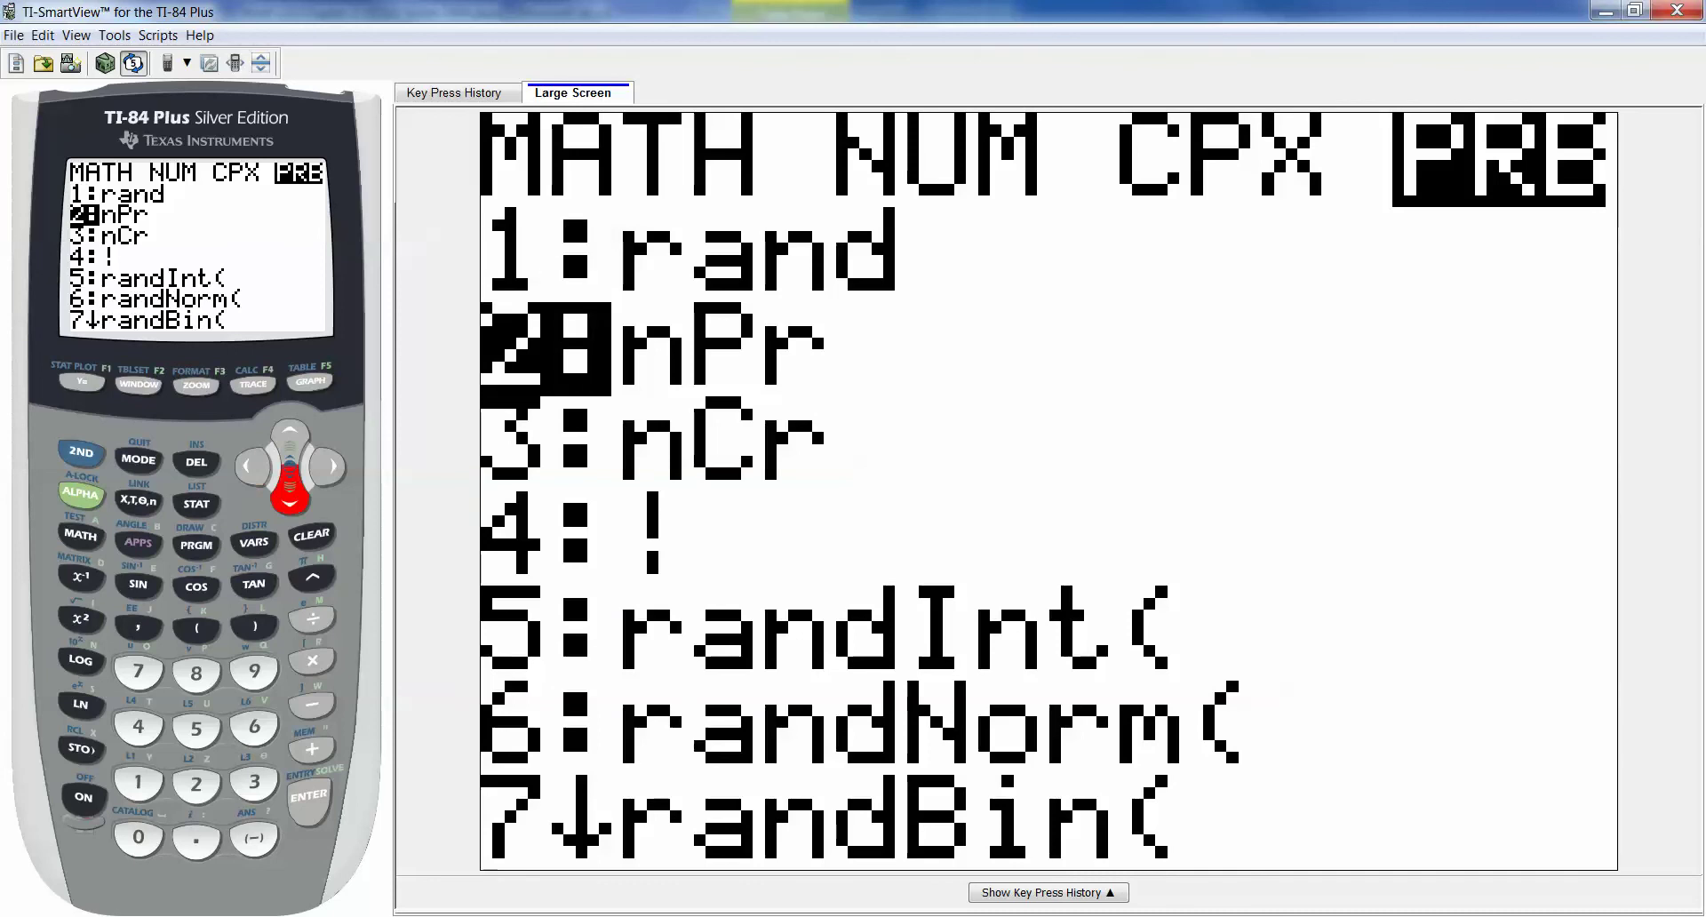
key(Down)
key(Down)
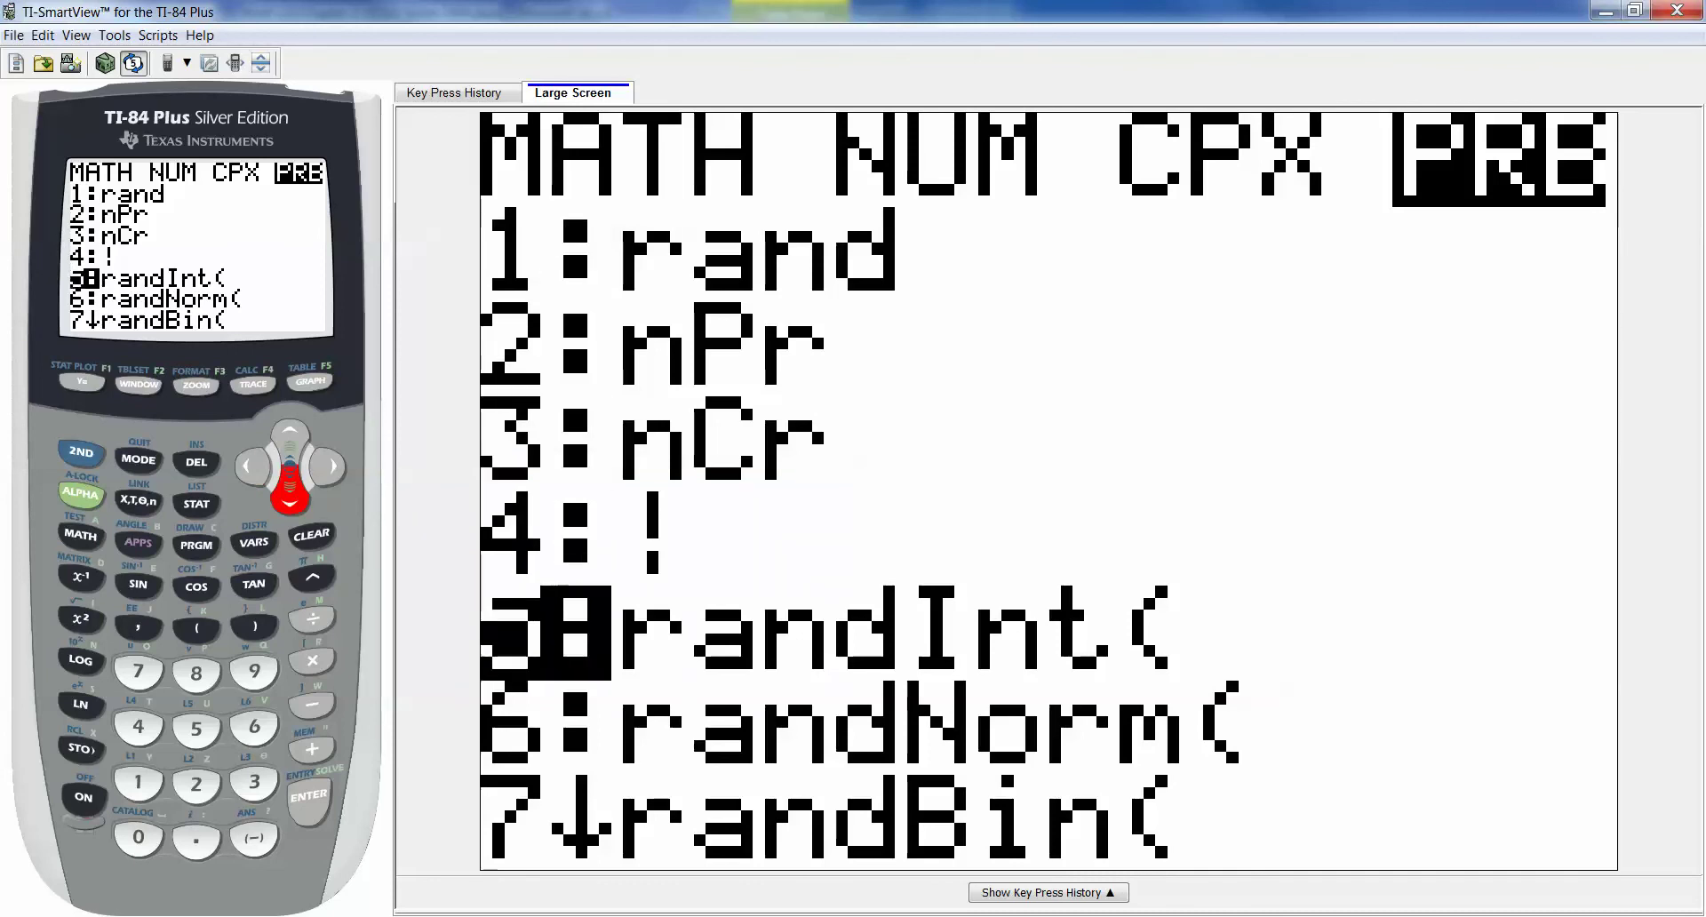
key(Up)
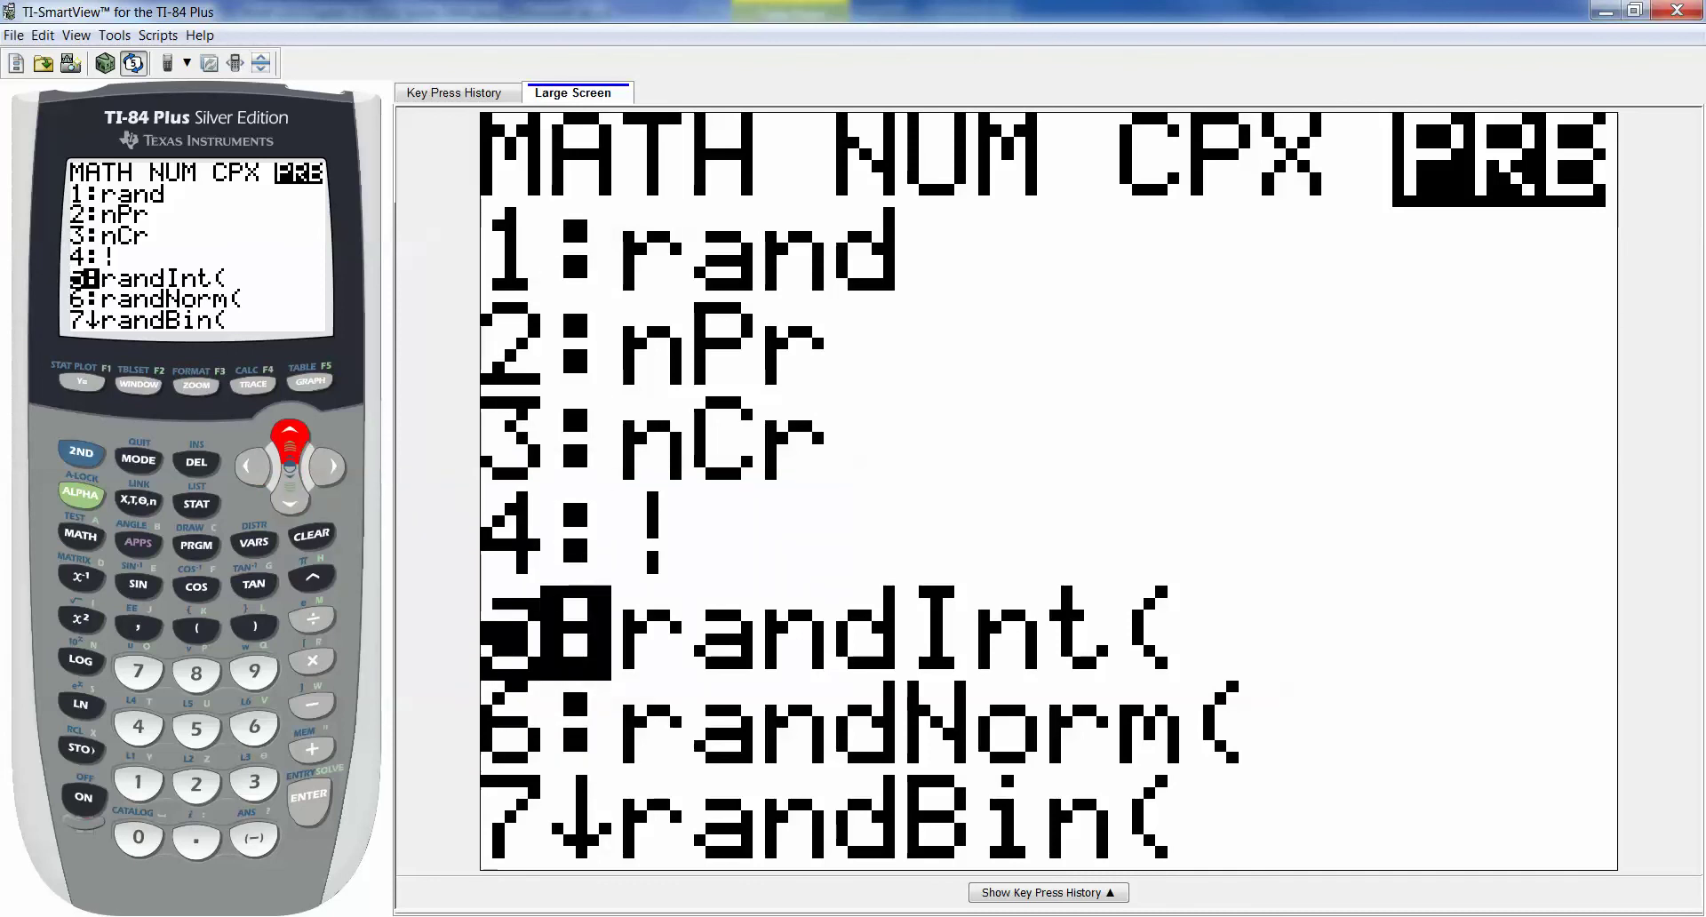
key(5)
text(1)
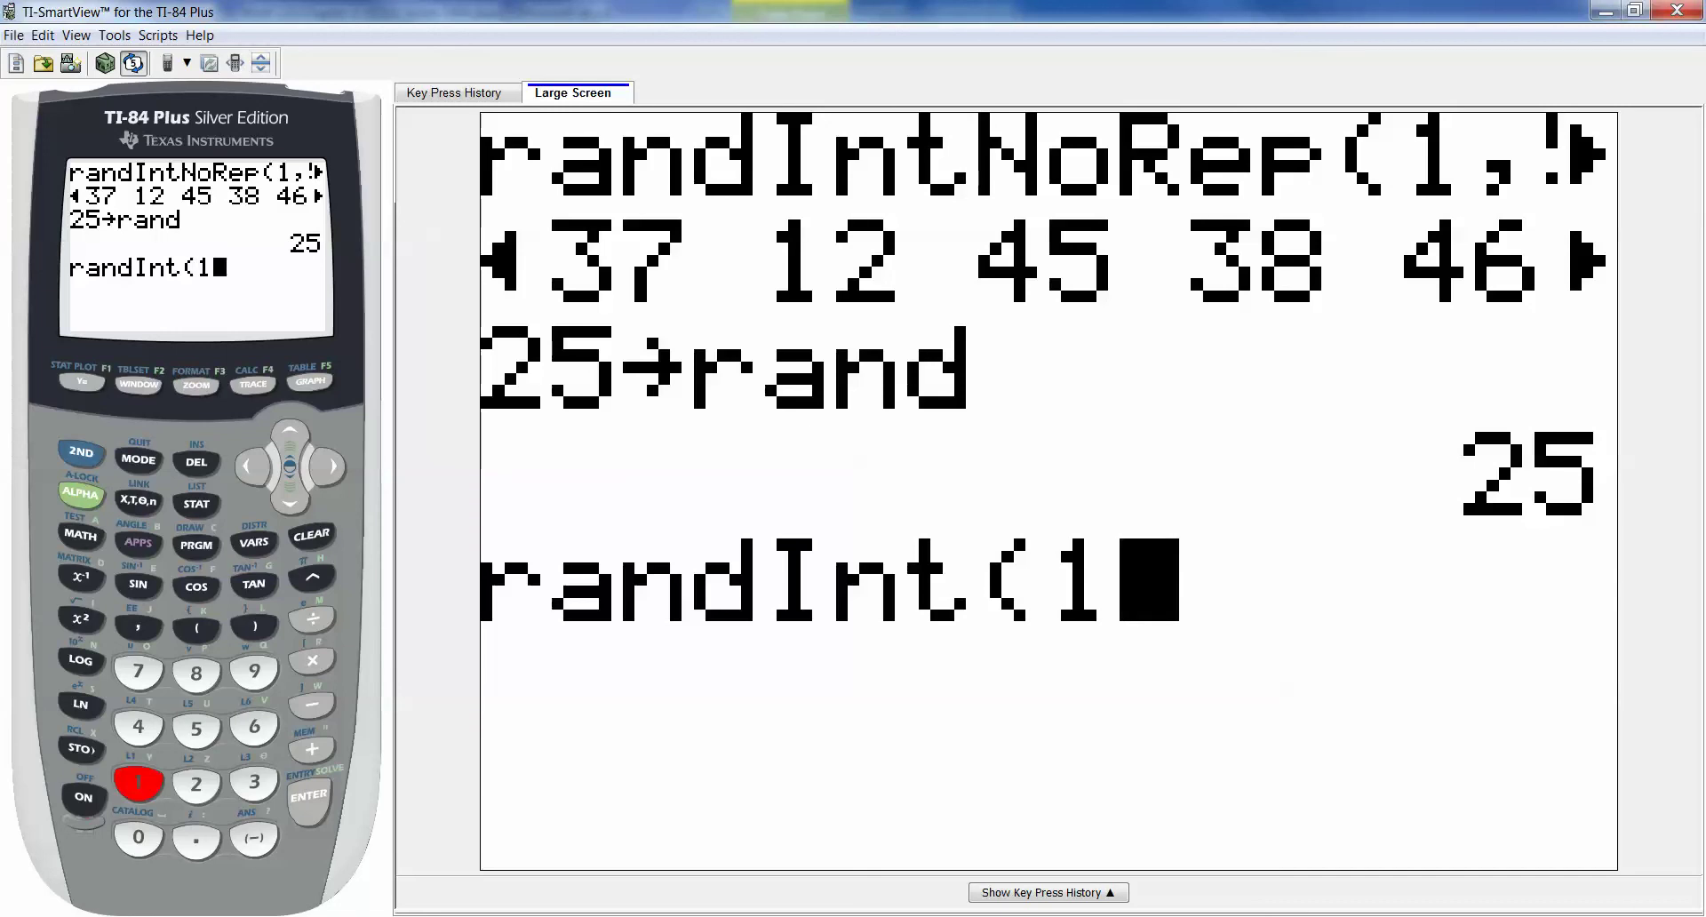
text(,50)
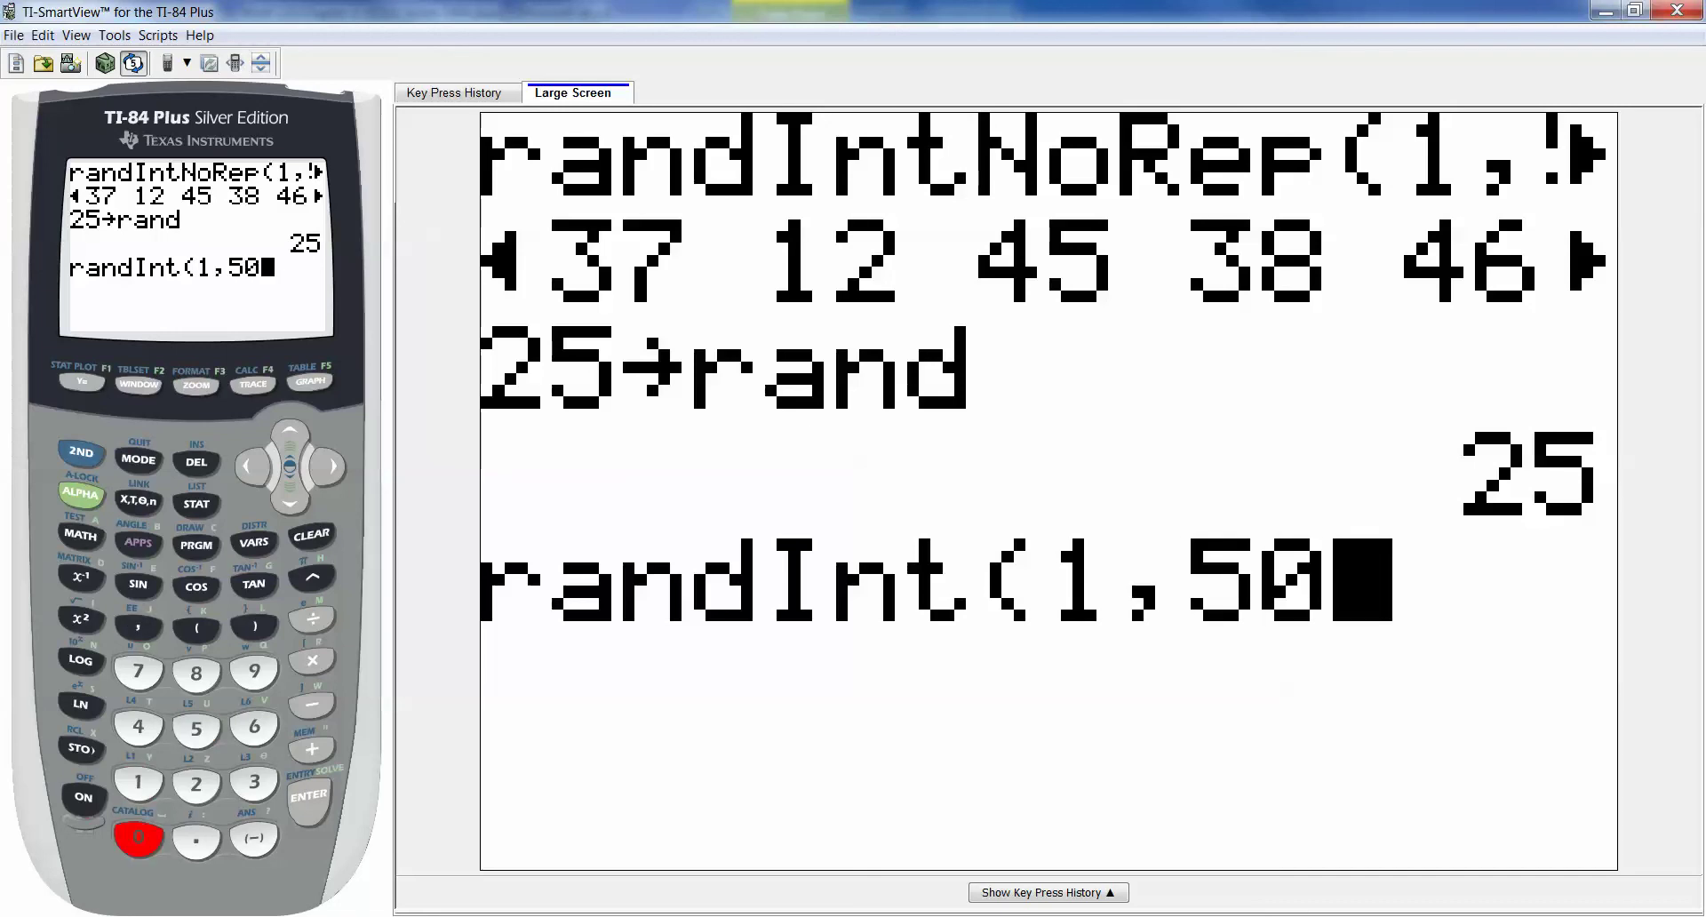
text(,1)
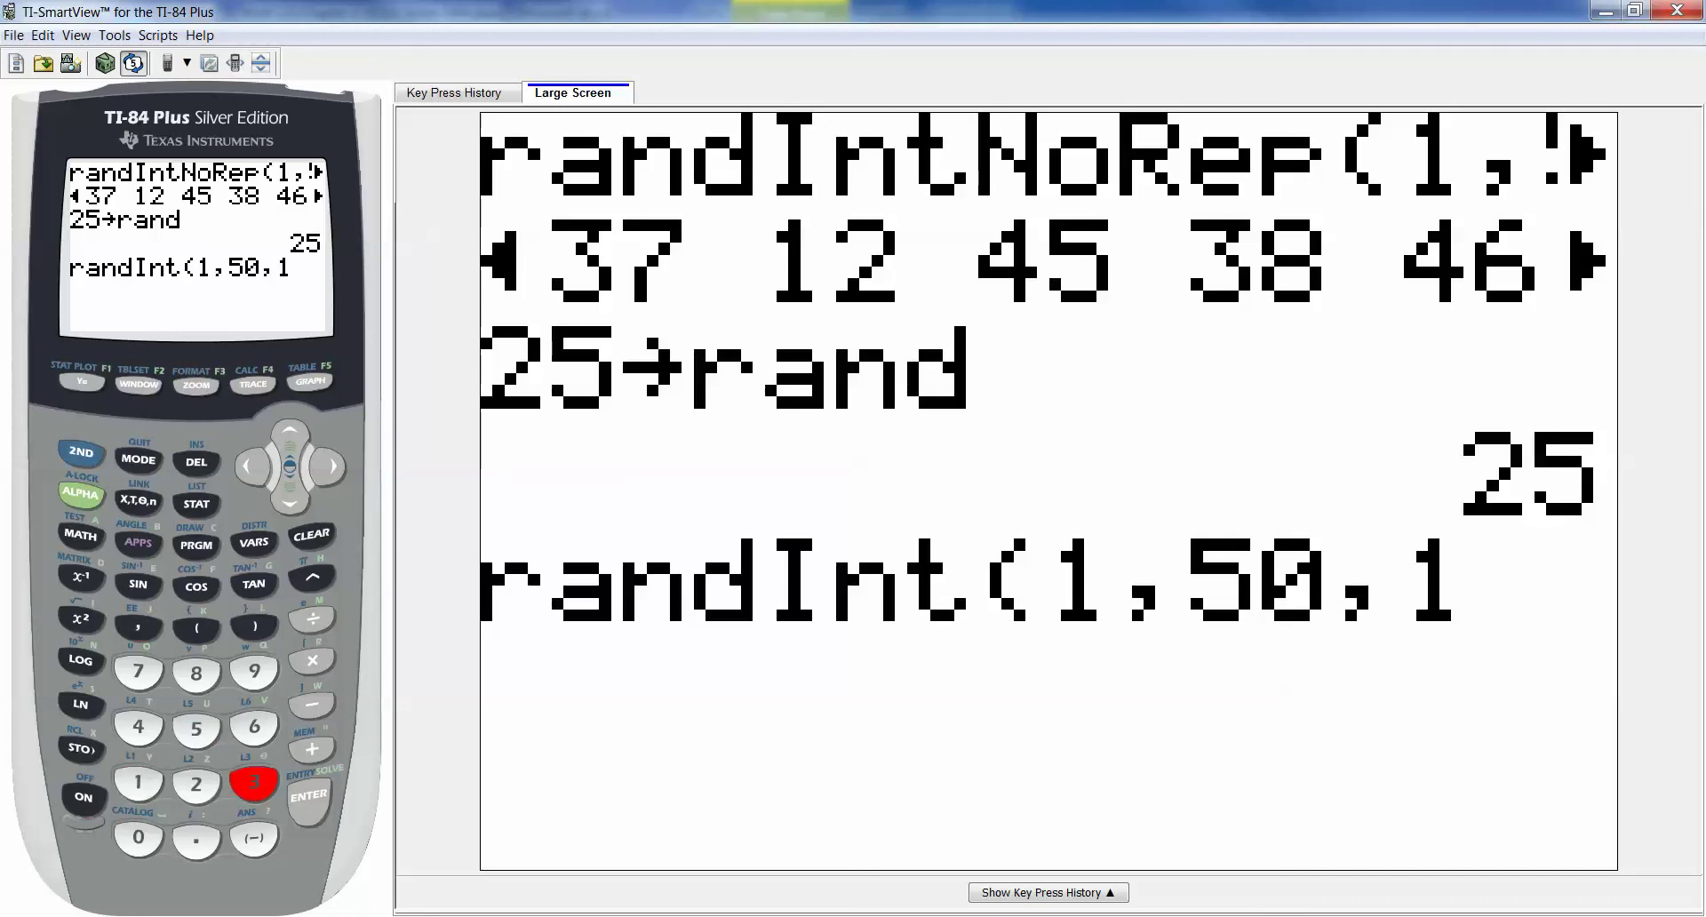
text(3))
key(Return)
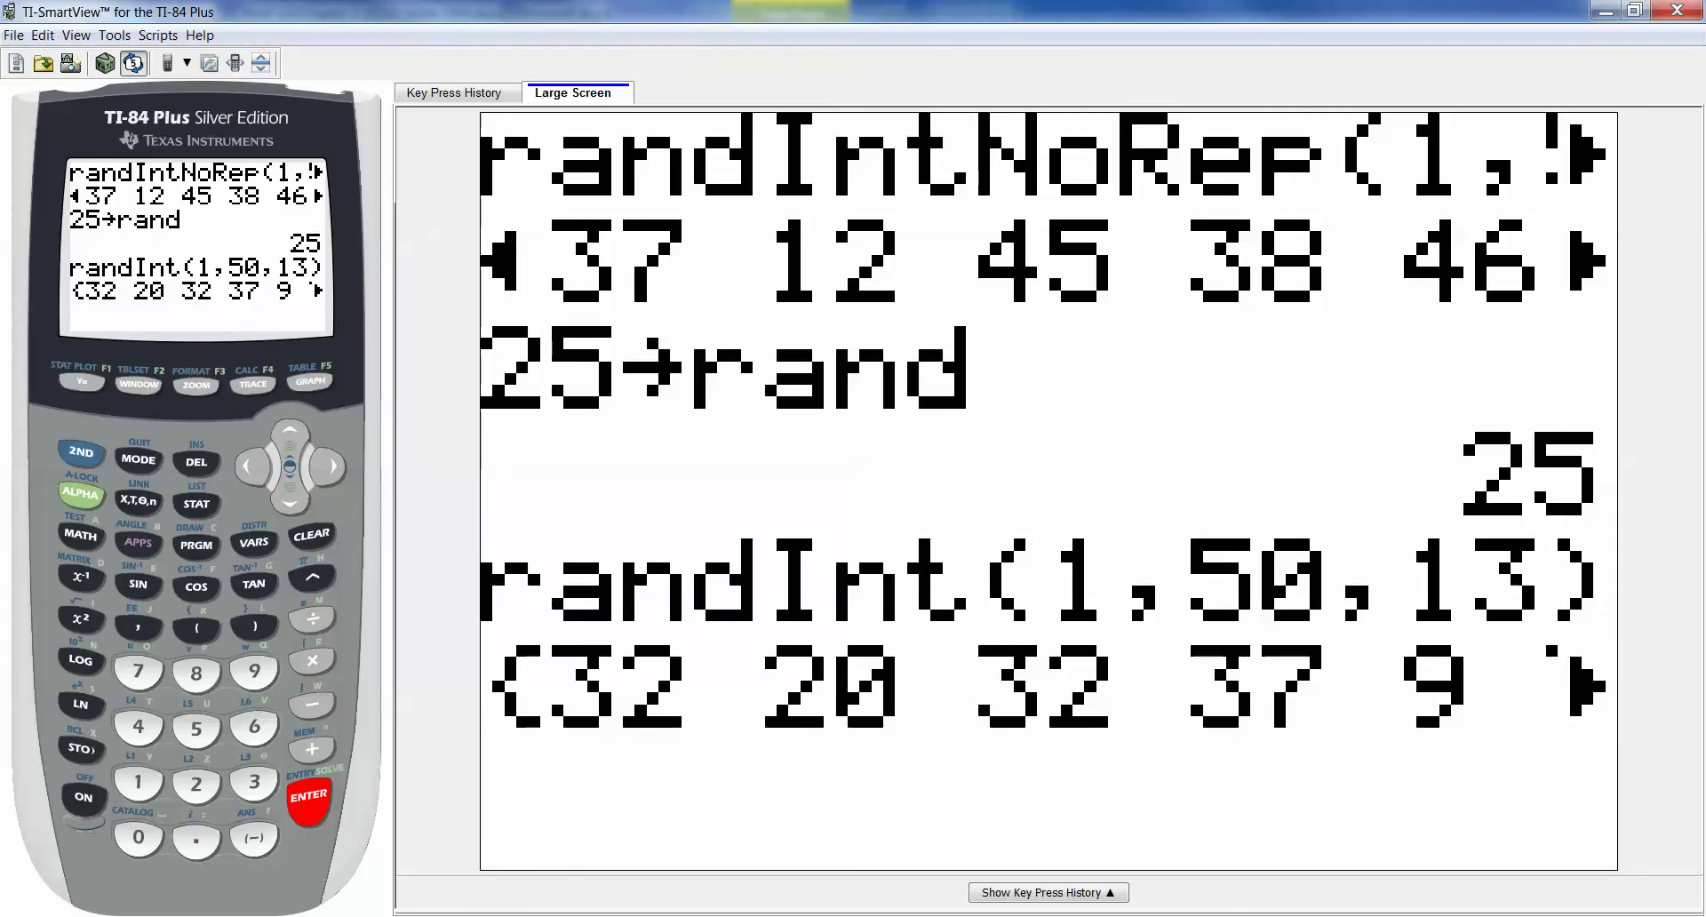
key(Right)
key(Right)
key(Right)
key(Right)
key(Right)
key(Right)
key(Right)
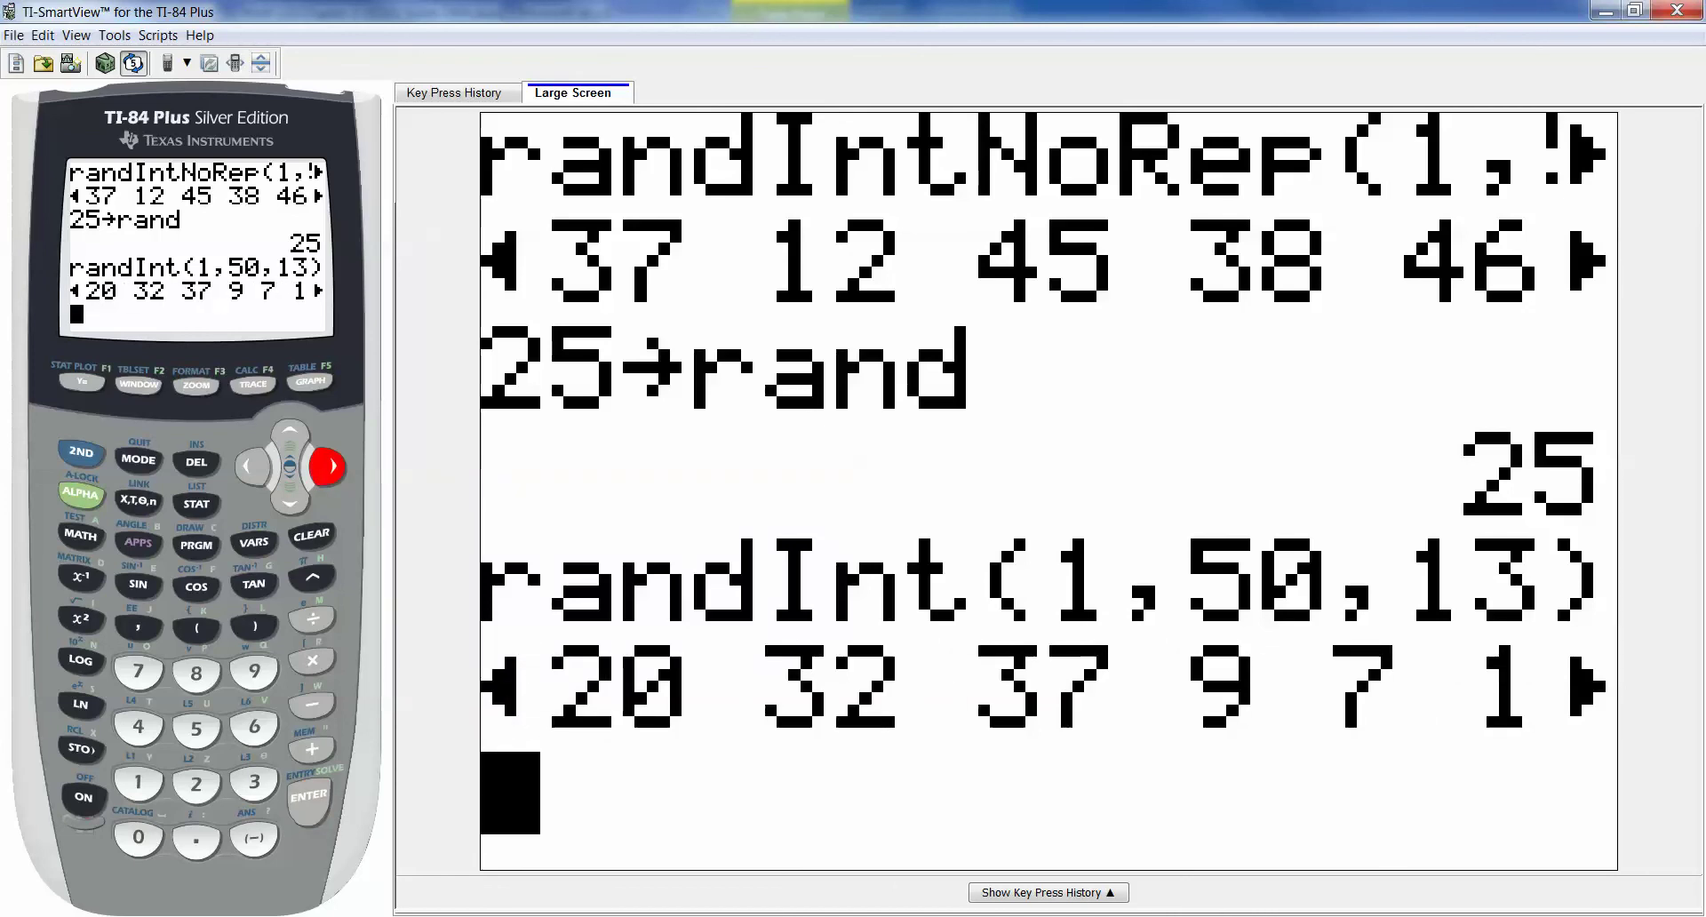
key(Right)
key(Right)
key(Right)
key(Right)
key(Right)
key(Right)
key(Right)
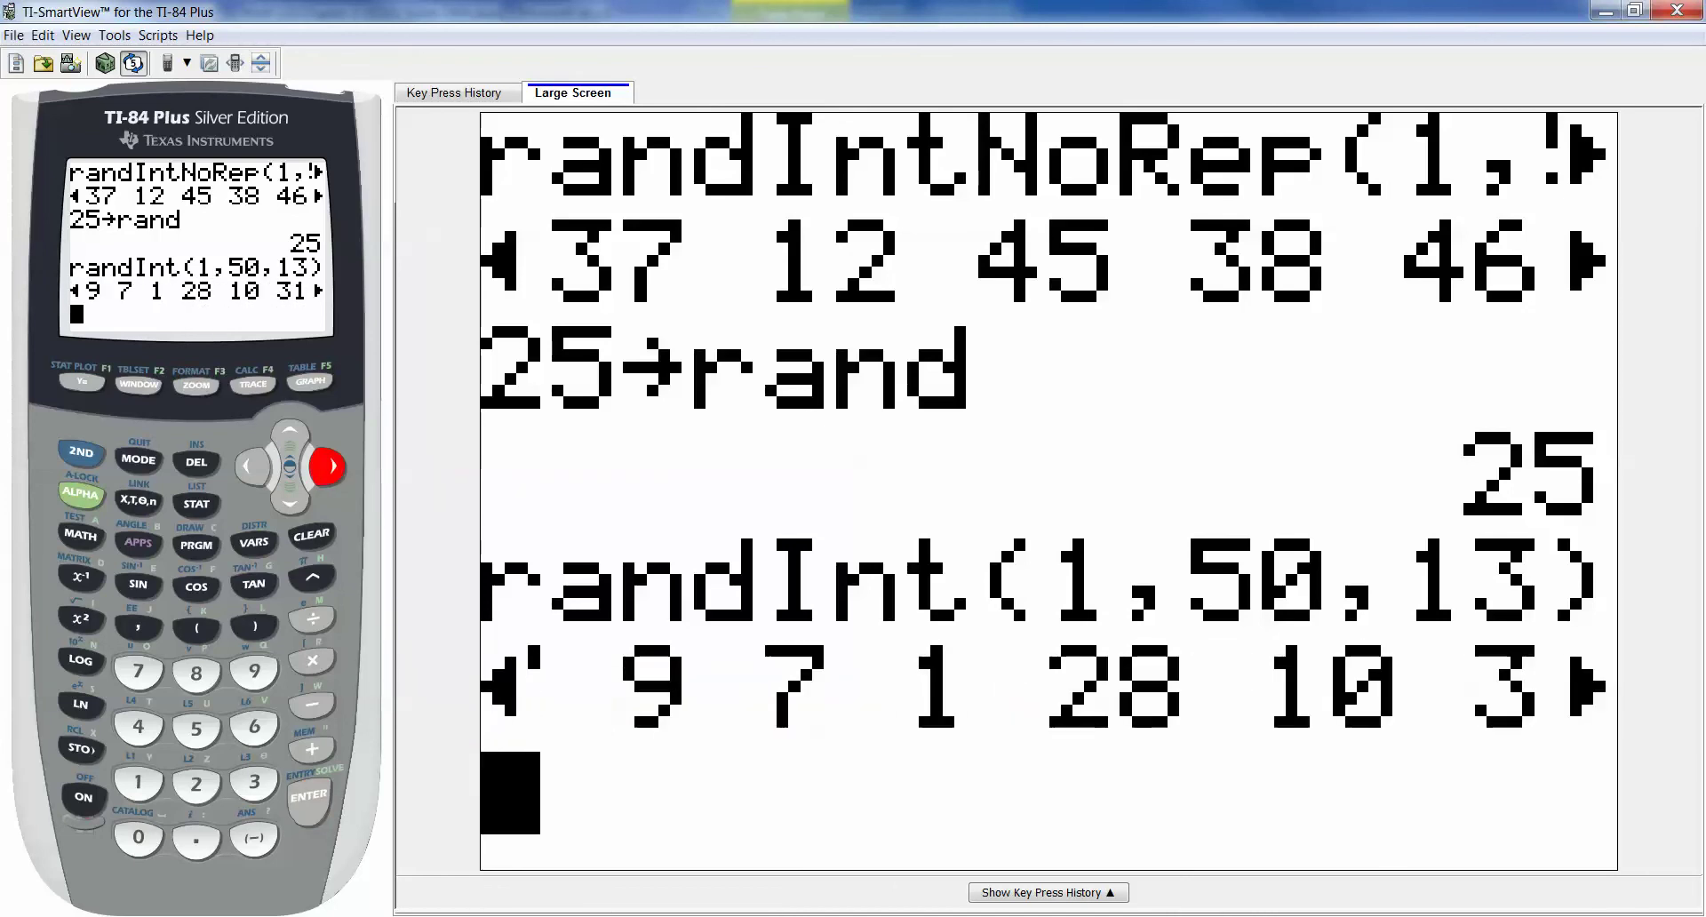
key(Right)
key(Right)
key(Right)
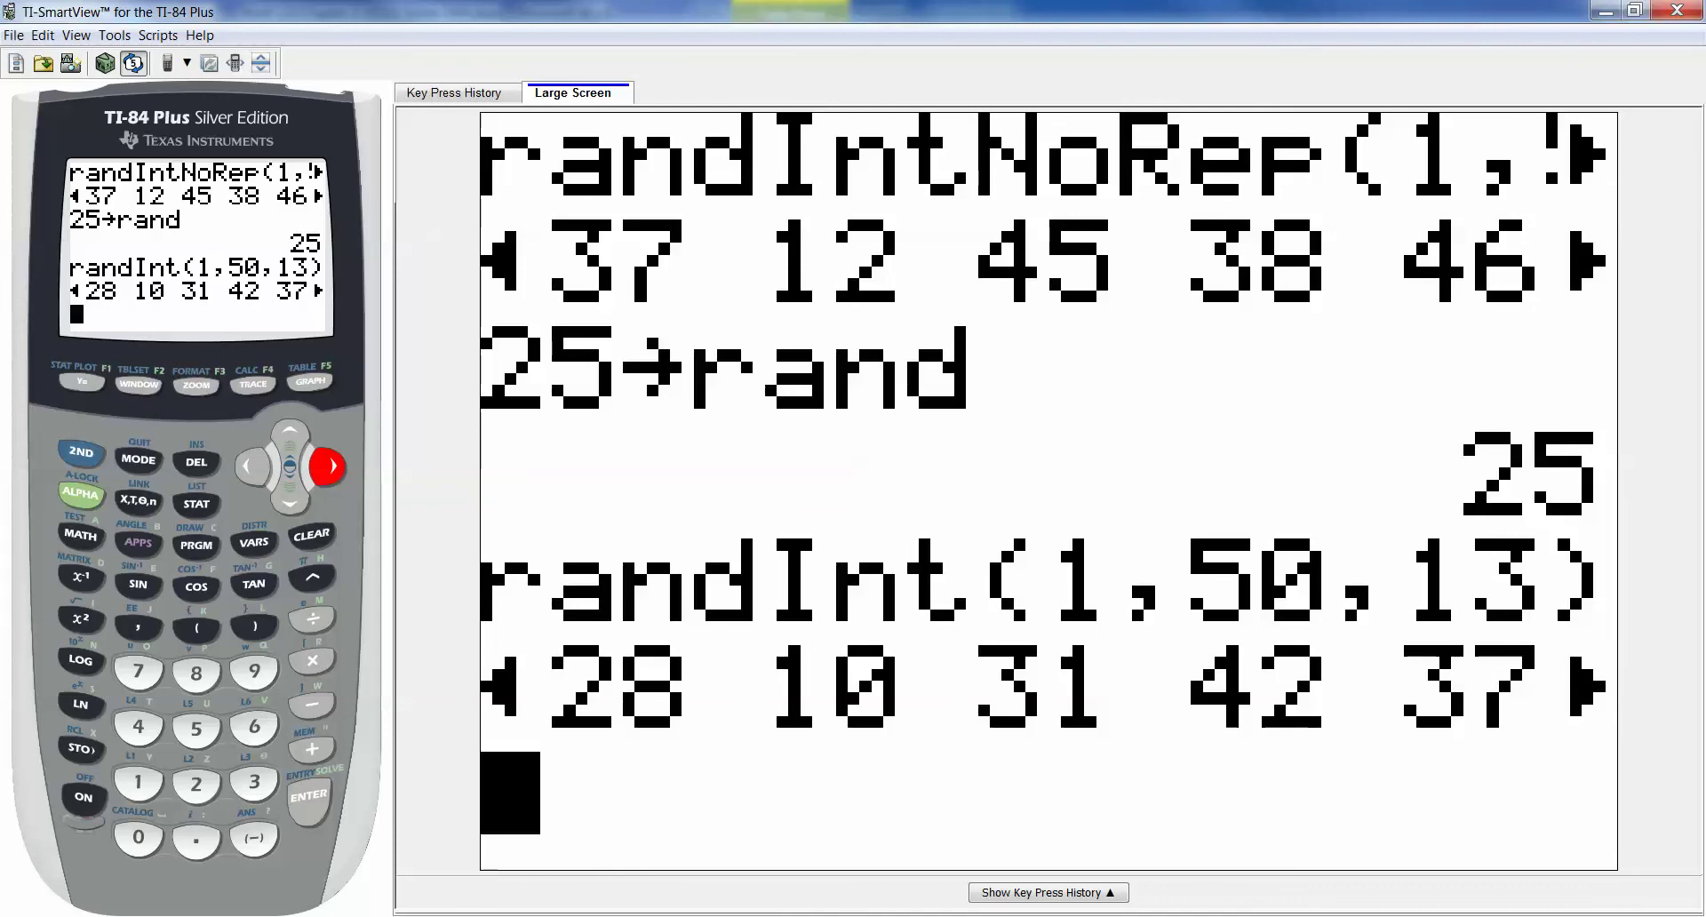
key(Left)
key(Left)
key(Left)
key(Left)
key(Left)
key(Left)
key(Left)
key(Left)
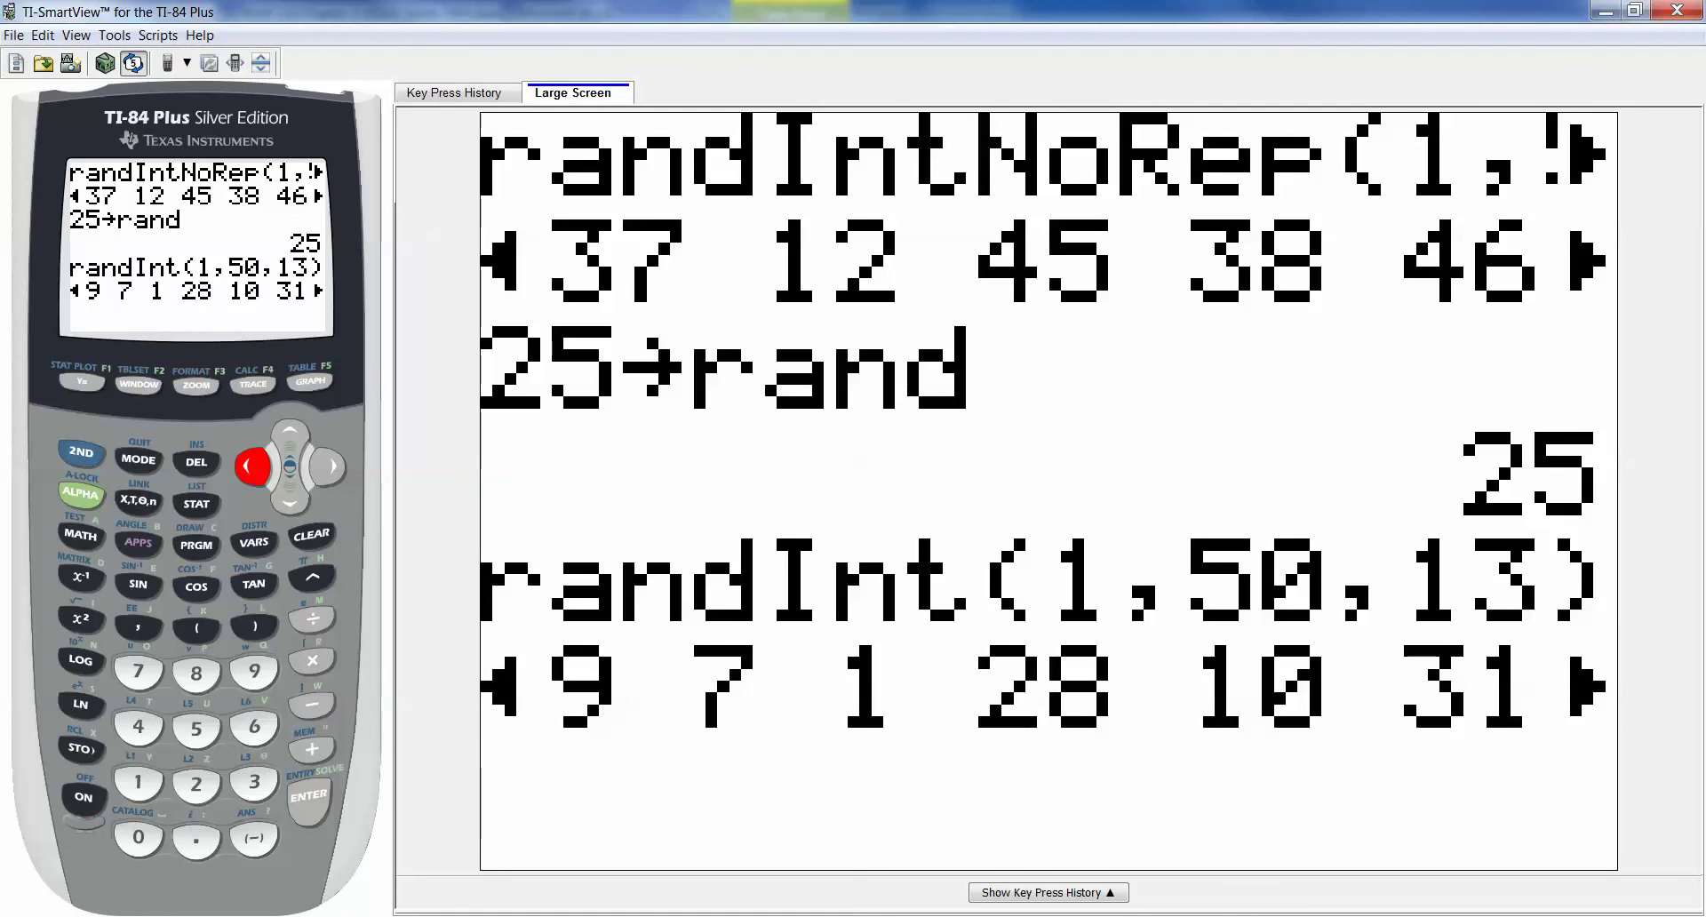
- Switch the emulator back to the TI-84 Plus C model
click(186, 62)
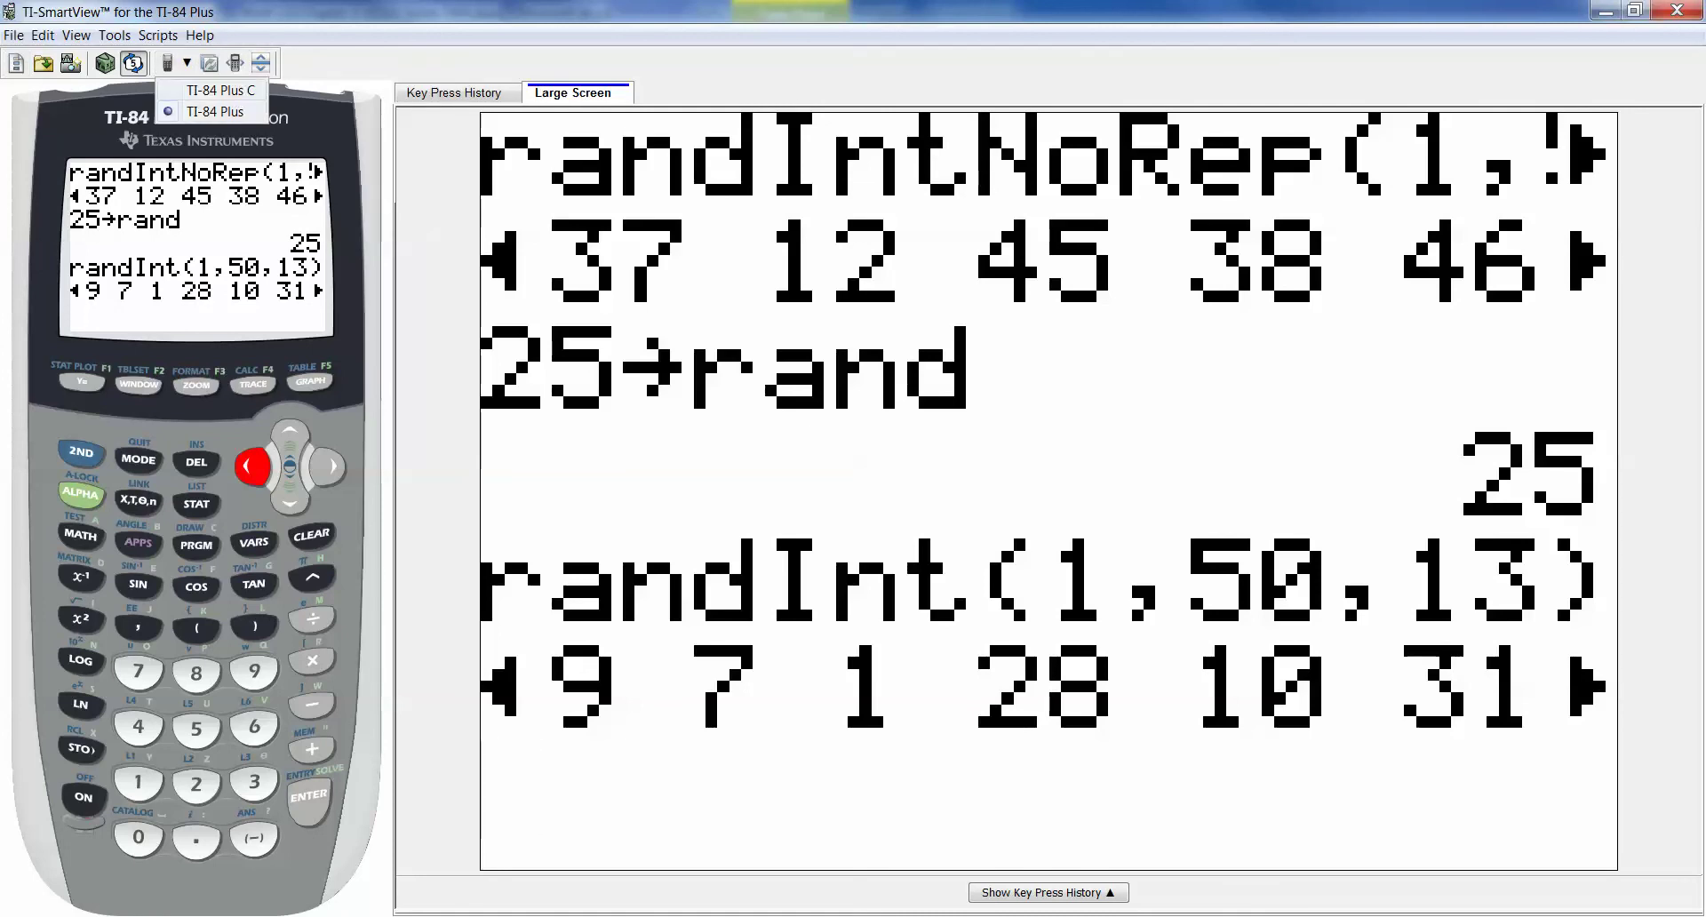
key(Up)
key(Return)
key(Return)
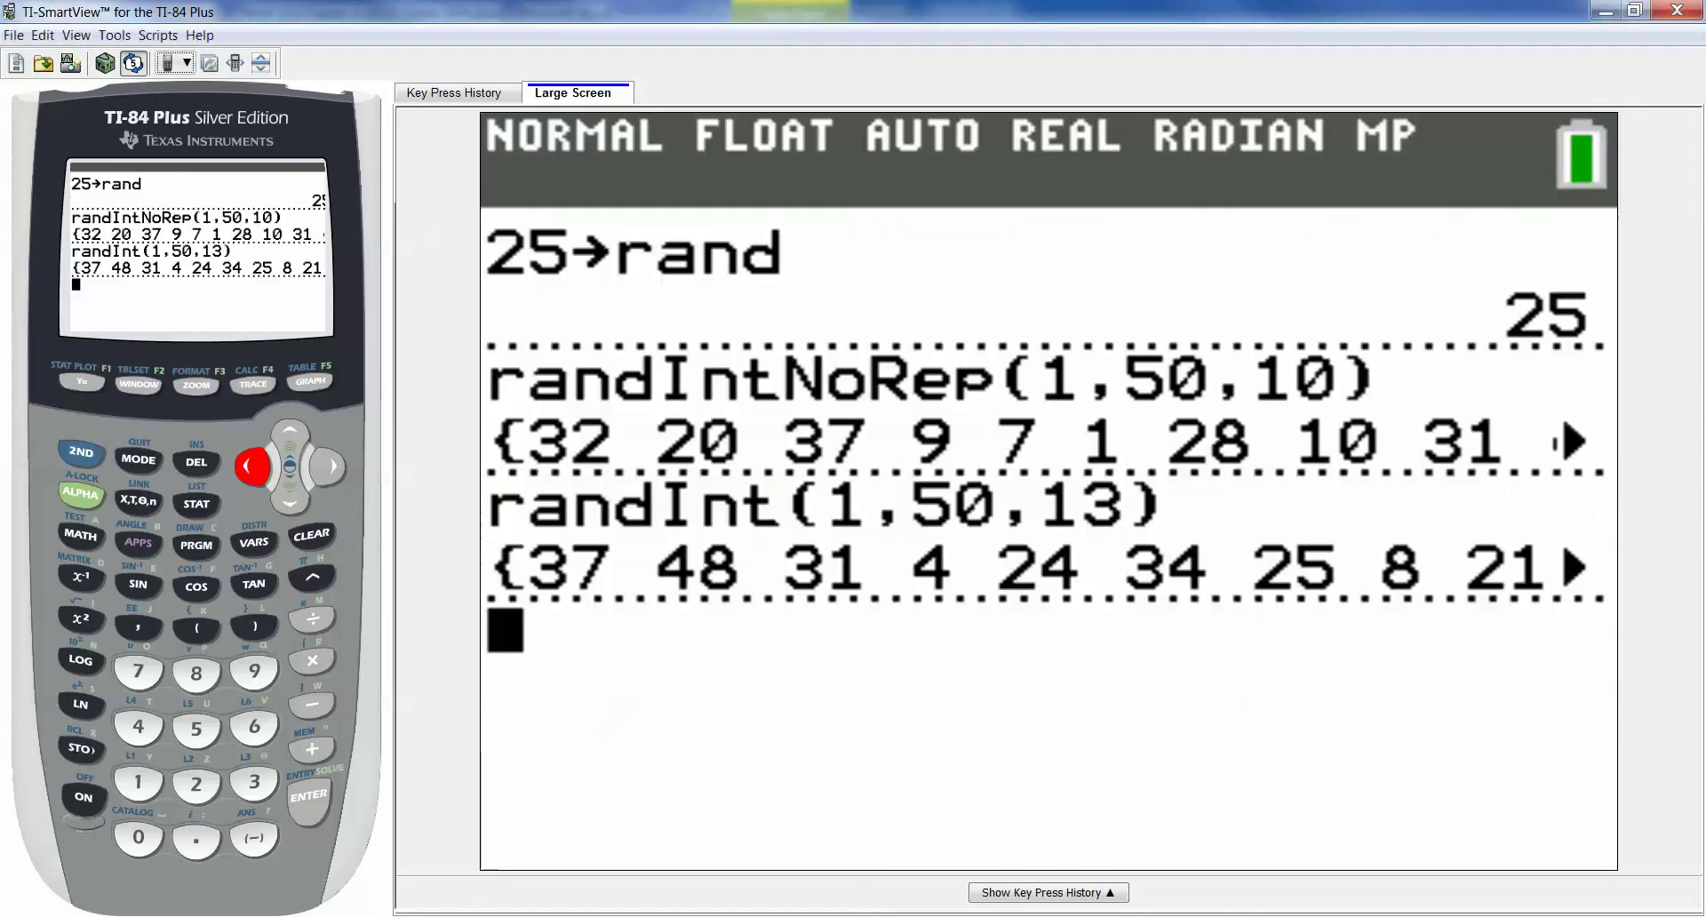